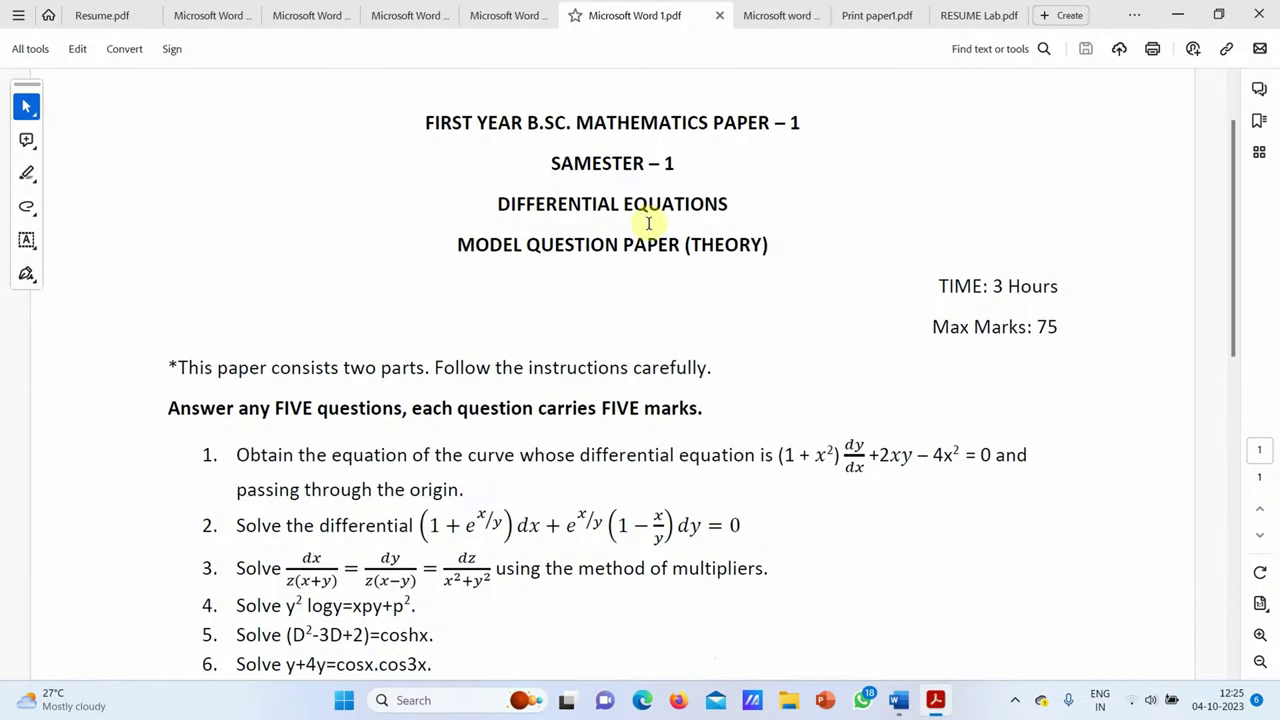
Step: Scroll the open PDF, then view the Microsoft word 7.pdf and Print paper1.pdf papers
{"action": "scroll", "coordinate": [640, 230], "scroll_direction": "down", "scroll_amount": 1}
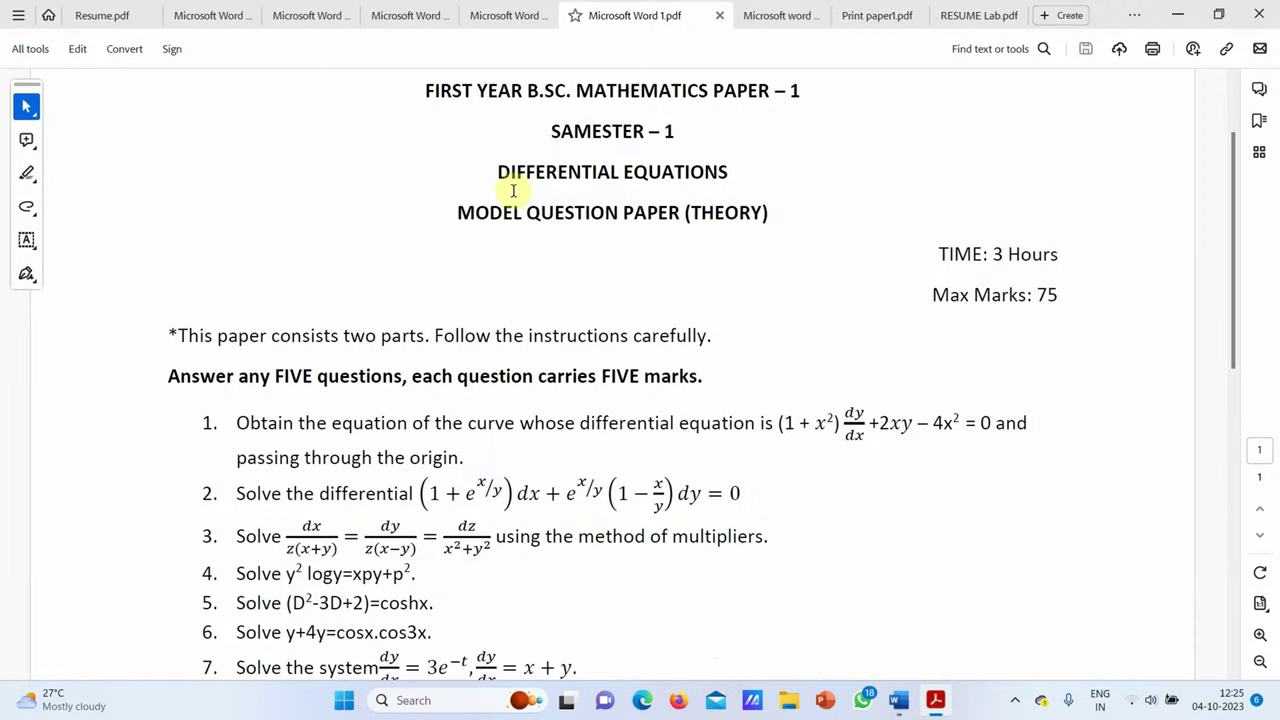
{"action": "scroll", "coordinate": [686, 260], "scroll_direction": "down", "scroll_amount": 2}
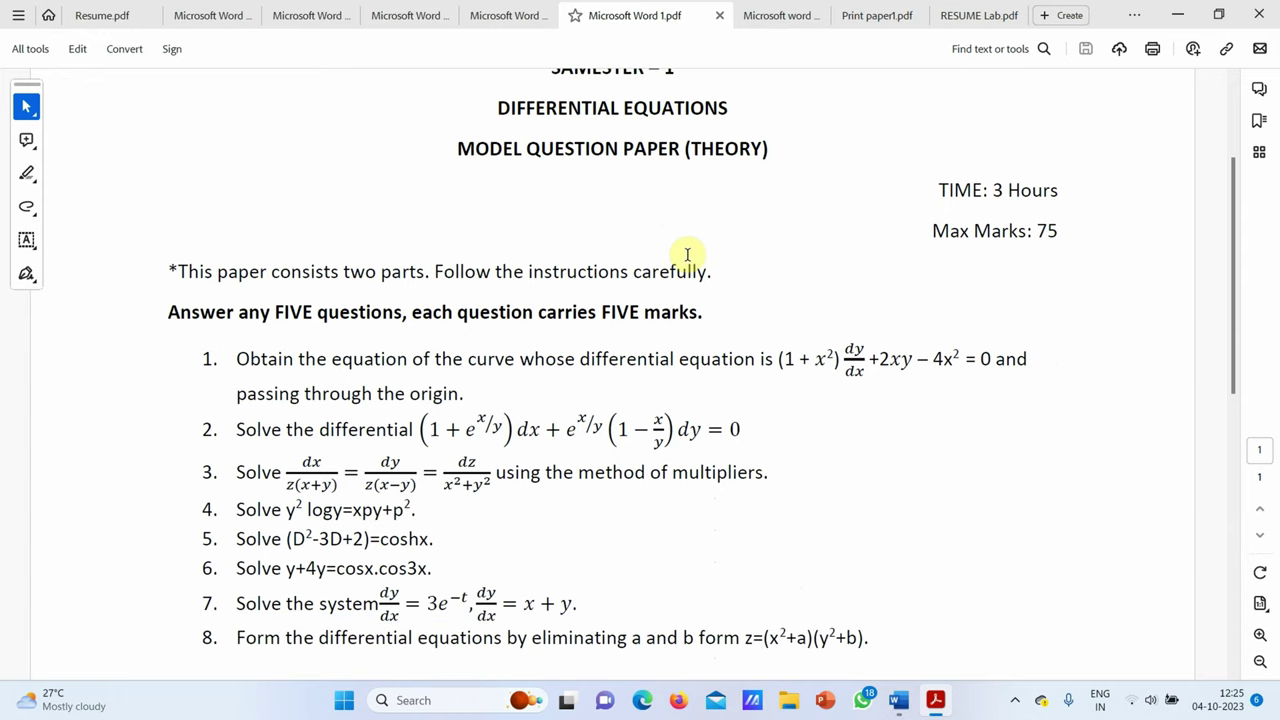
{"action": "scroll", "coordinate": [692, 262], "scroll_direction": "down", "scroll_amount": 1}
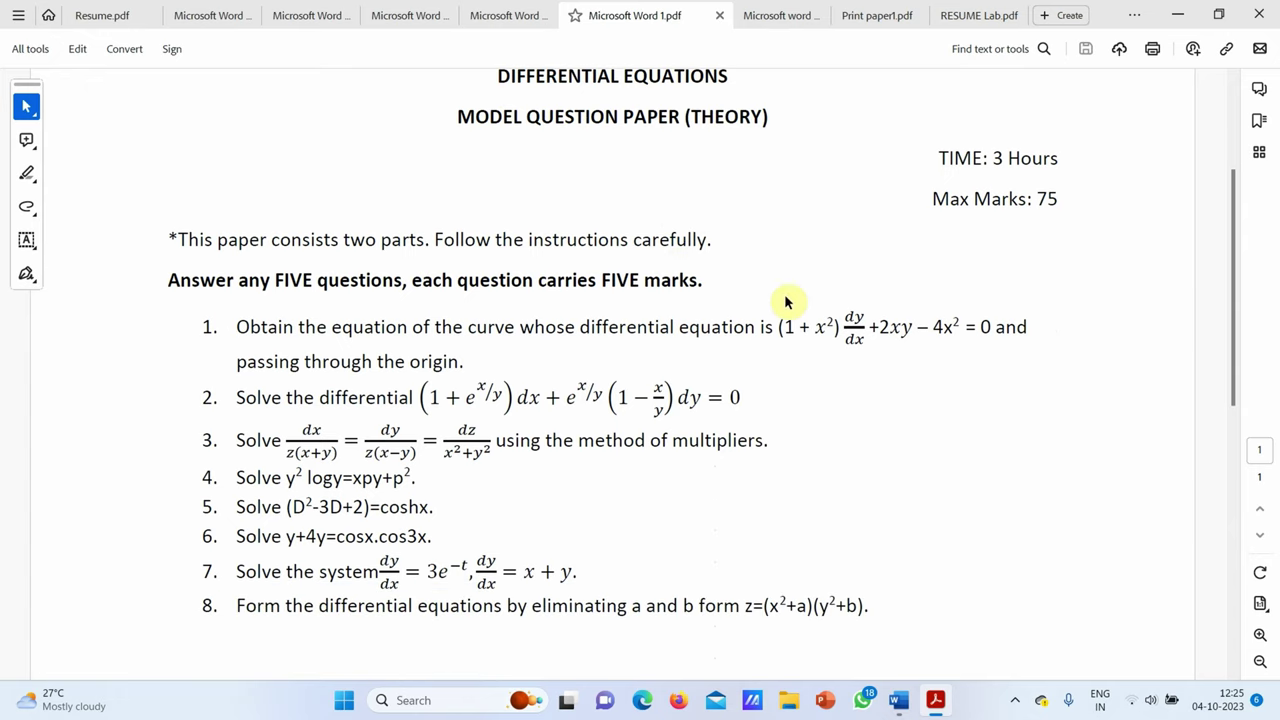
{"action": "left_click", "coordinate": [765, 20]}
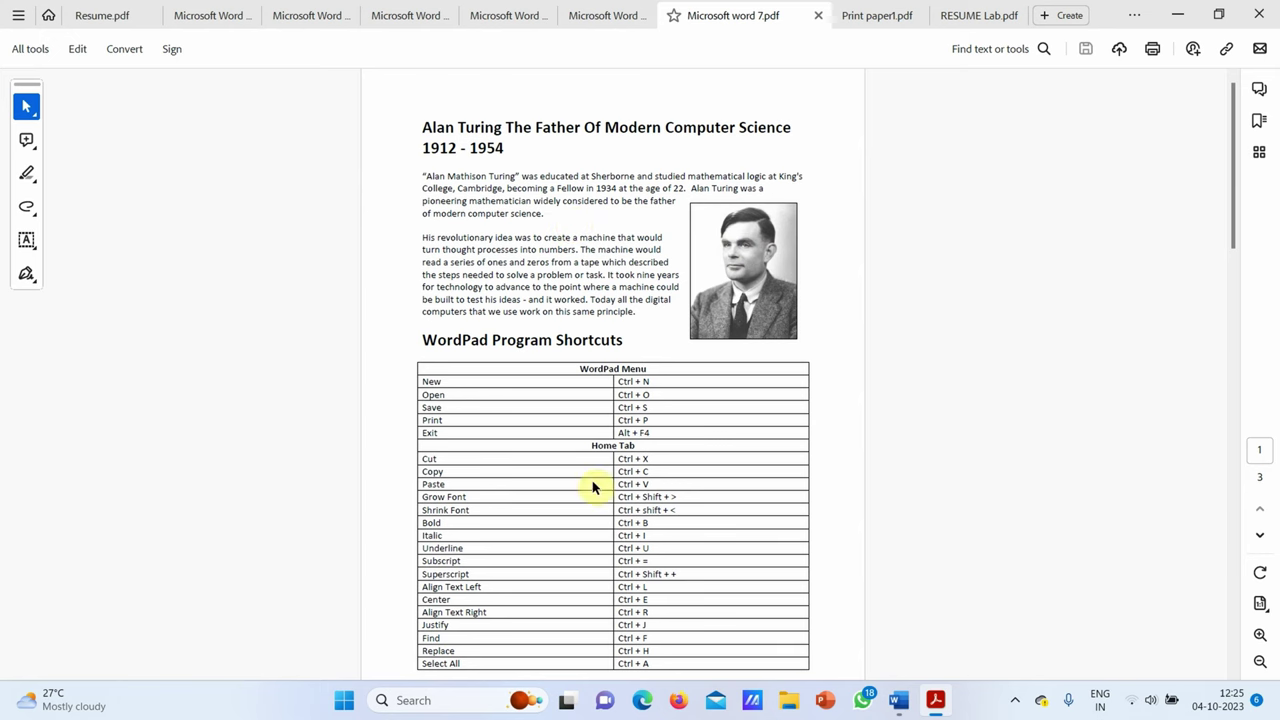
{"action": "left_click", "coordinate": [849, 16]}
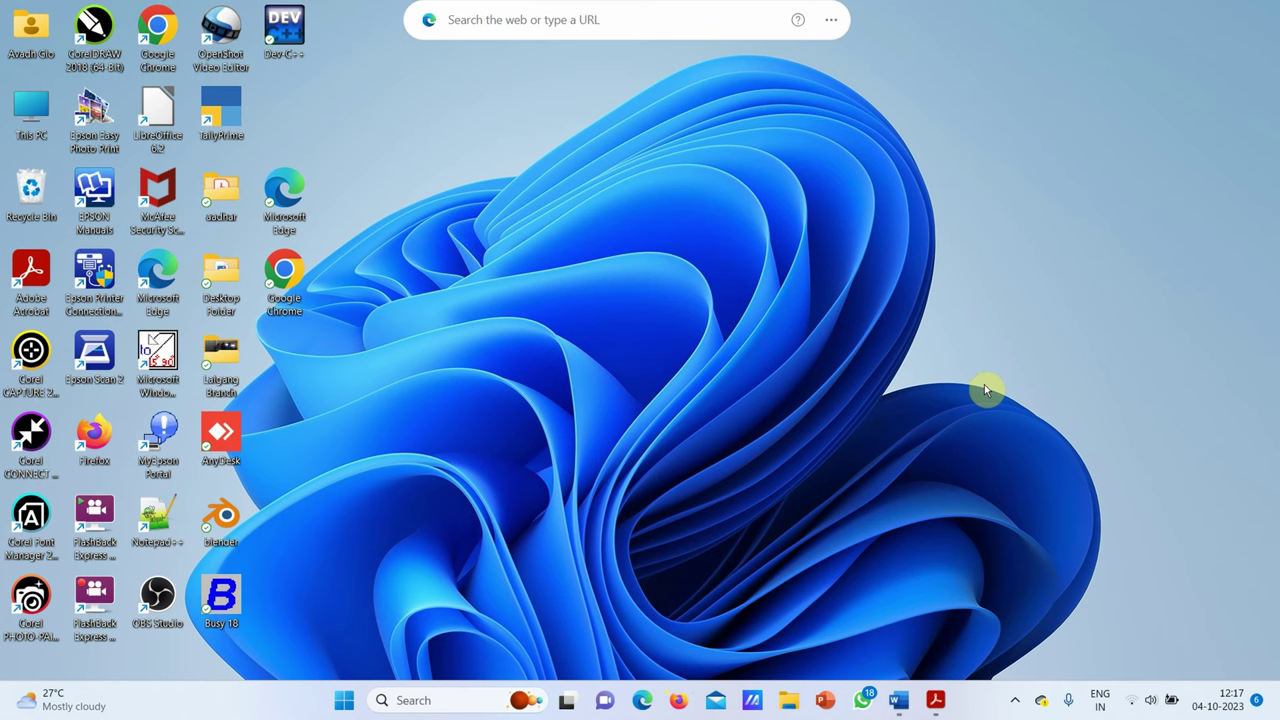
Step: Bring Document2 forward and select its Microsoft word Day 1 title and first two list items
{"action": "mouse_move", "coordinate": [895, 703]}
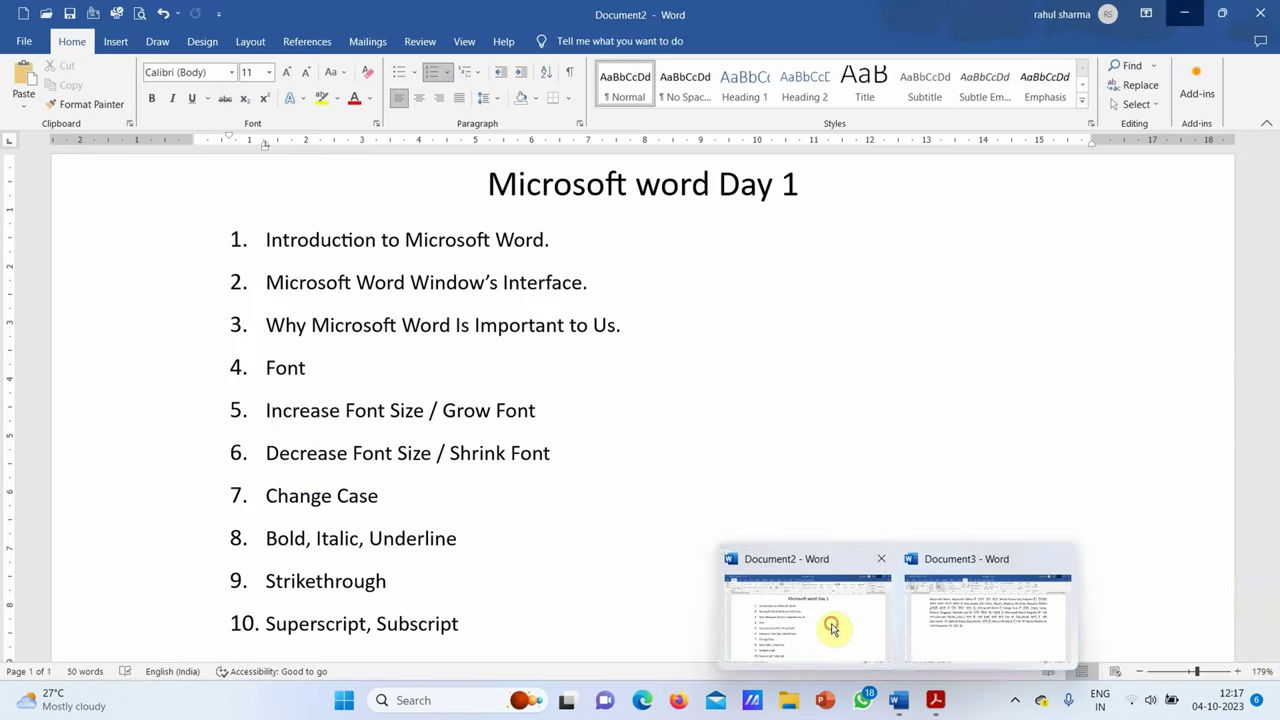
{"action": "left_click", "coordinate": [830, 625]}
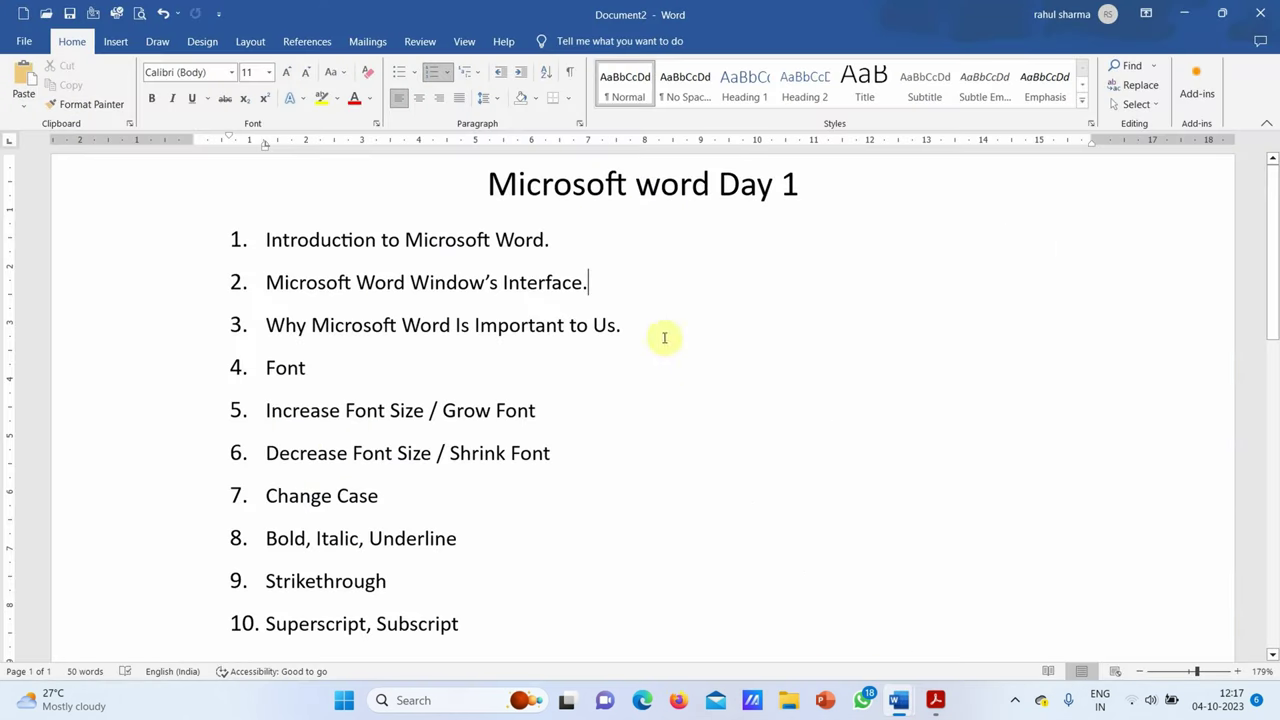
{"action": "mouse_move", "coordinate": [486, 180]}
{"action": "left_mouse_down"}
{"action": "mouse_move", "coordinate": [841, 164]}
{"action": "mouse_move", "coordinate": [788, 190]}
{"action": "left_mouse_up"}
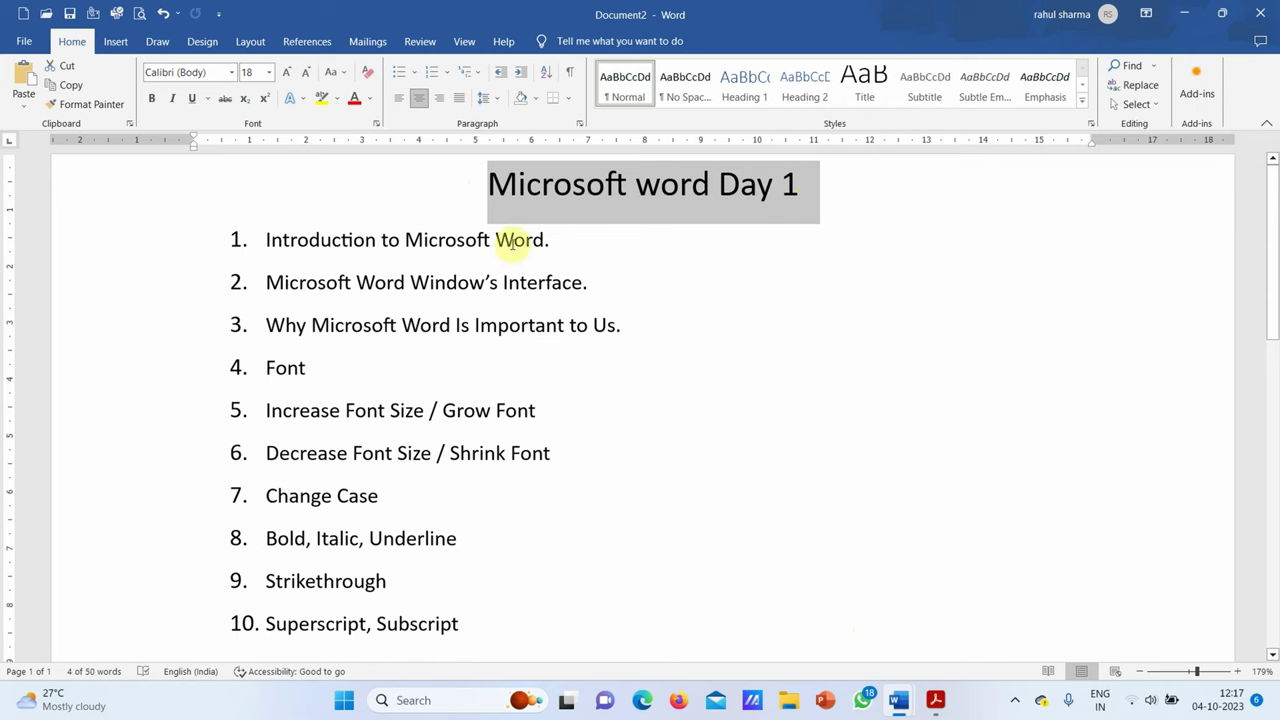
{"action": "left_click_drag", "start_coordinate": [264, 240], "coordinate": [580, 238]}
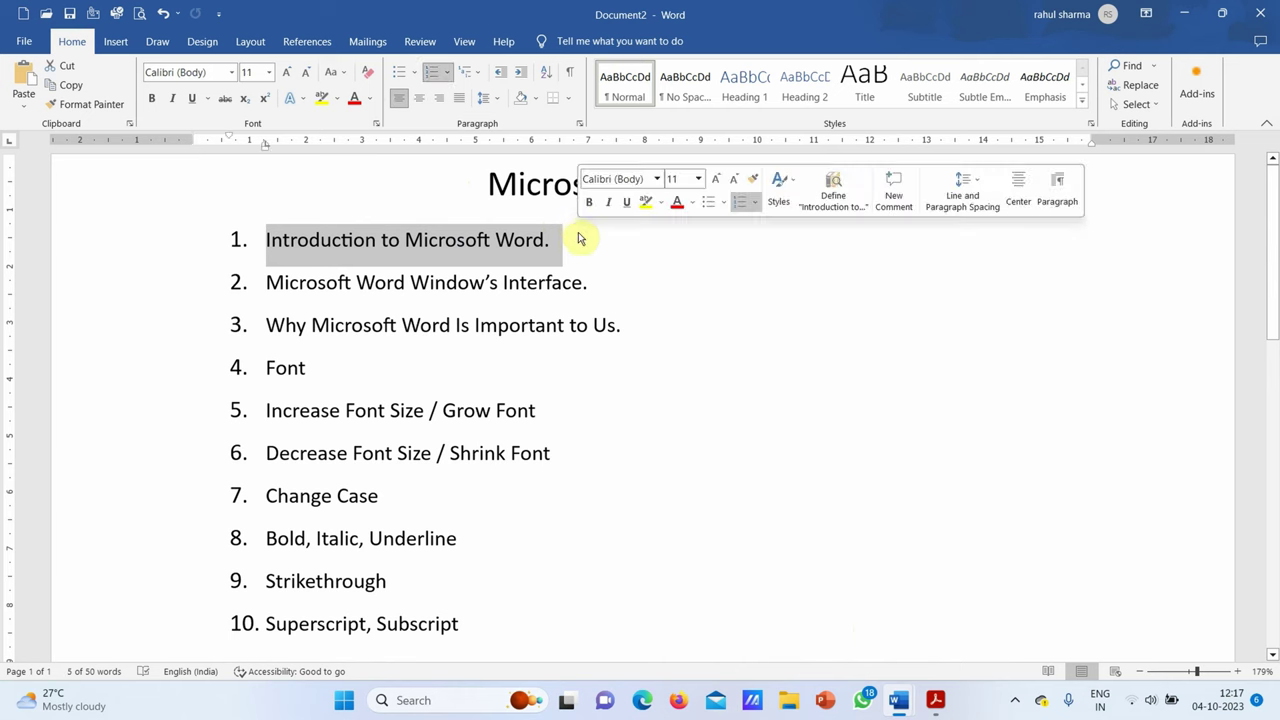
{"action": "left_click", "coordinate": [565, 252]}
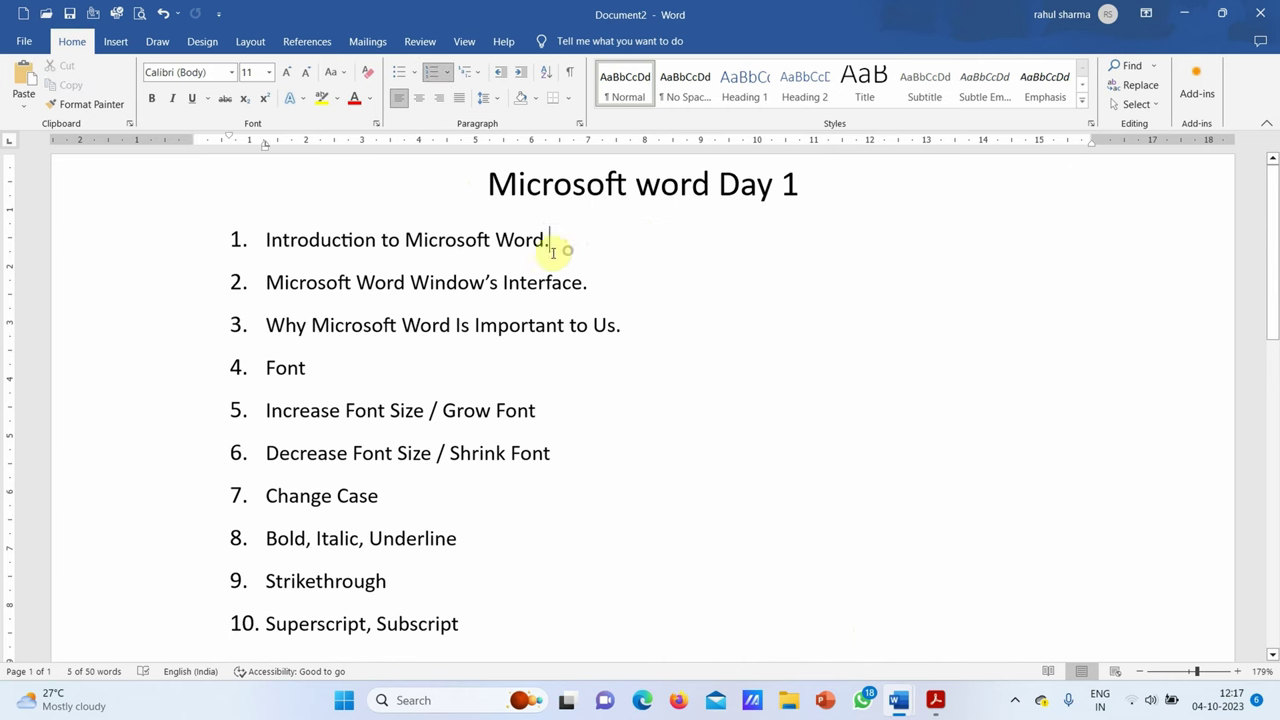
{"action": "mouse_move", "coordinate": [260, 282]}
{"action": "left_mouse_down"}
{"action": "mouse_move", "coordinate": [331, 262]}
{"action": "mouse_move", "coordinate": [386, 283]}
{"action": "left_mouse_up"}
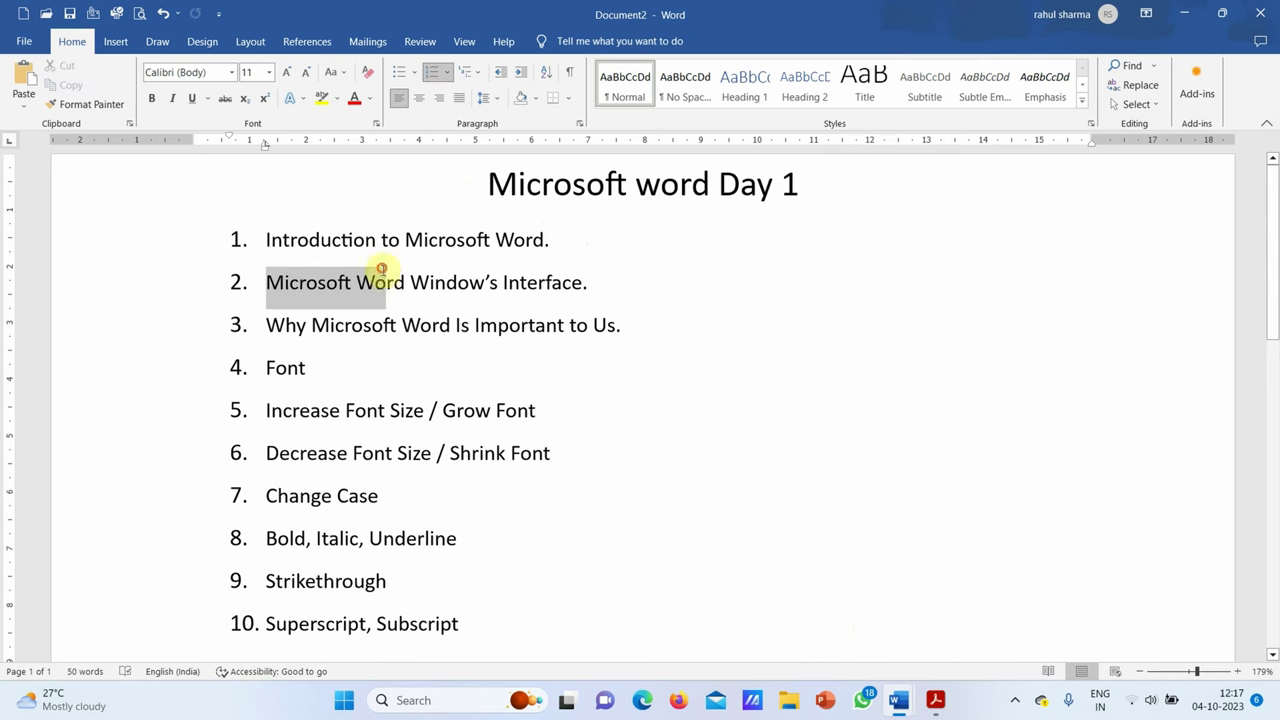
{"action": "left_click", "coordinate": [455, 284]}
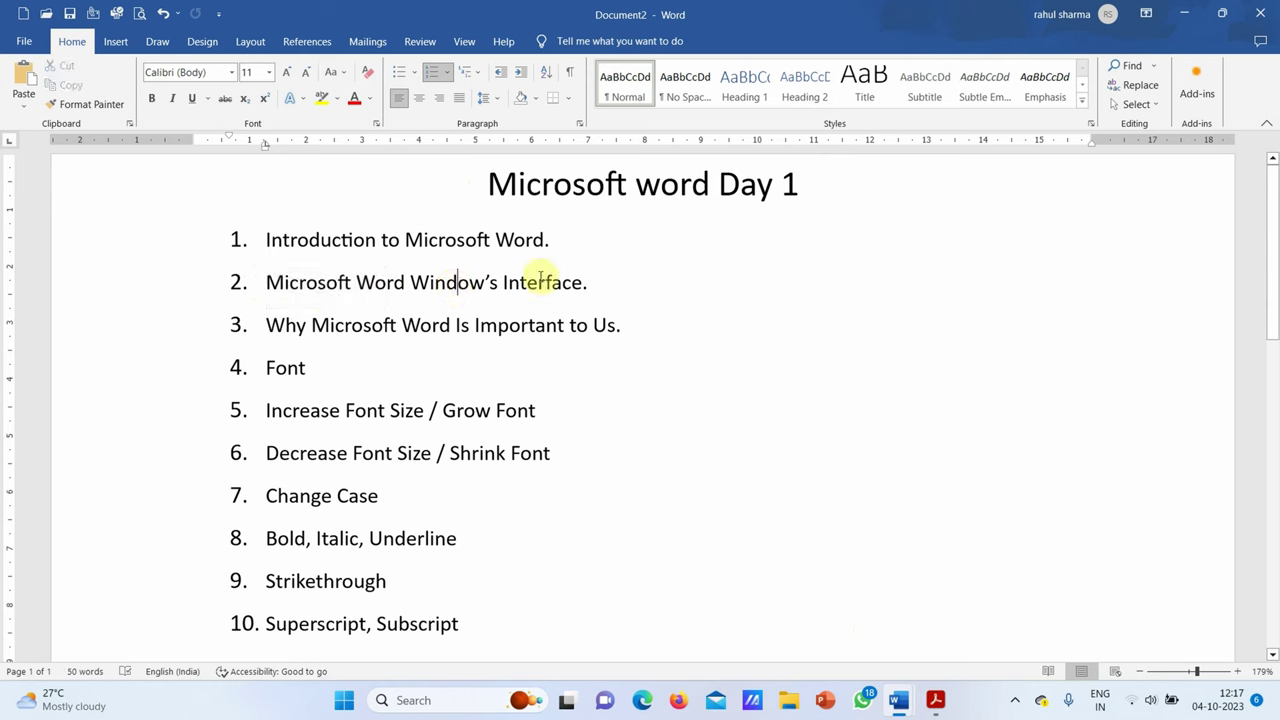
{"action": "mouse_move", "coordinate": [264, 283]}
{"action": "left_mouse_down"}
{"action": "mouse_move", "coordinate": [420, 272]}
{"action": "mouse_move", "coordinate": [596, 287]}
{"action": "left_mouse_up"}
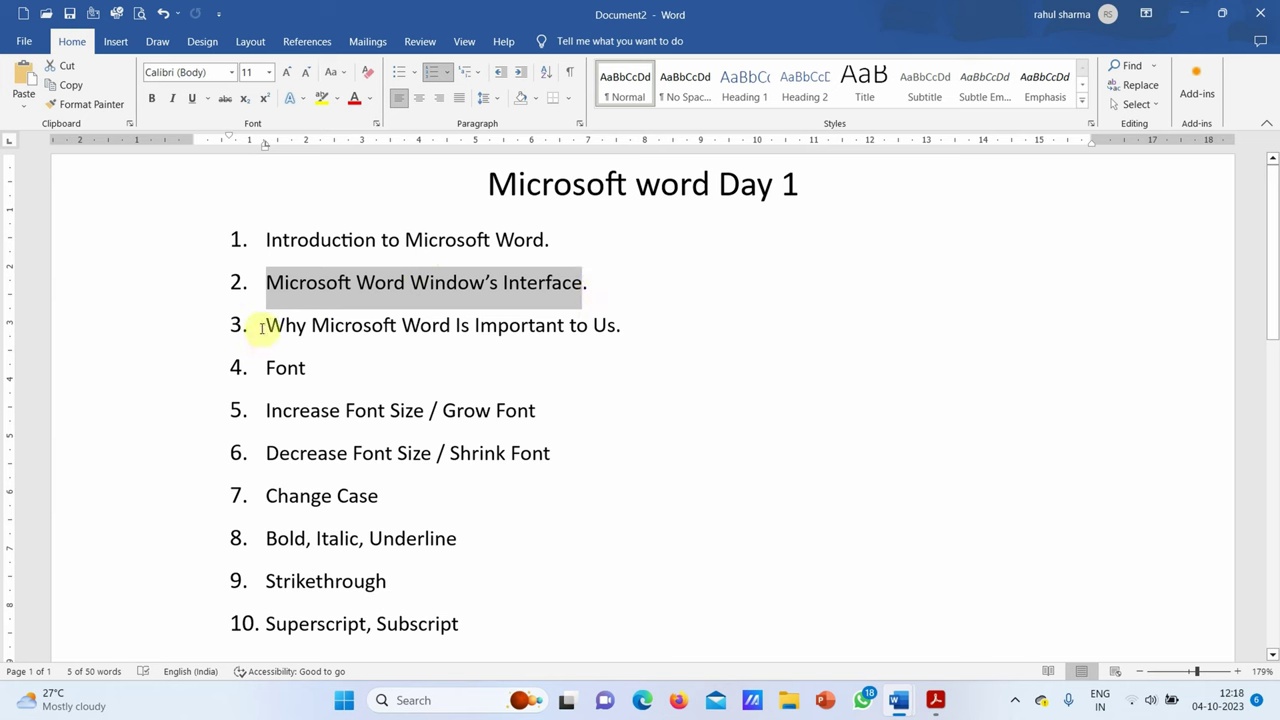
Step: Select list items 3 through 10 in turn, then the Introduction to Microsoft Word line
{"action": "left_click_drag", "start_coordinate": [261, 324], "coordinate": [489, 325]}
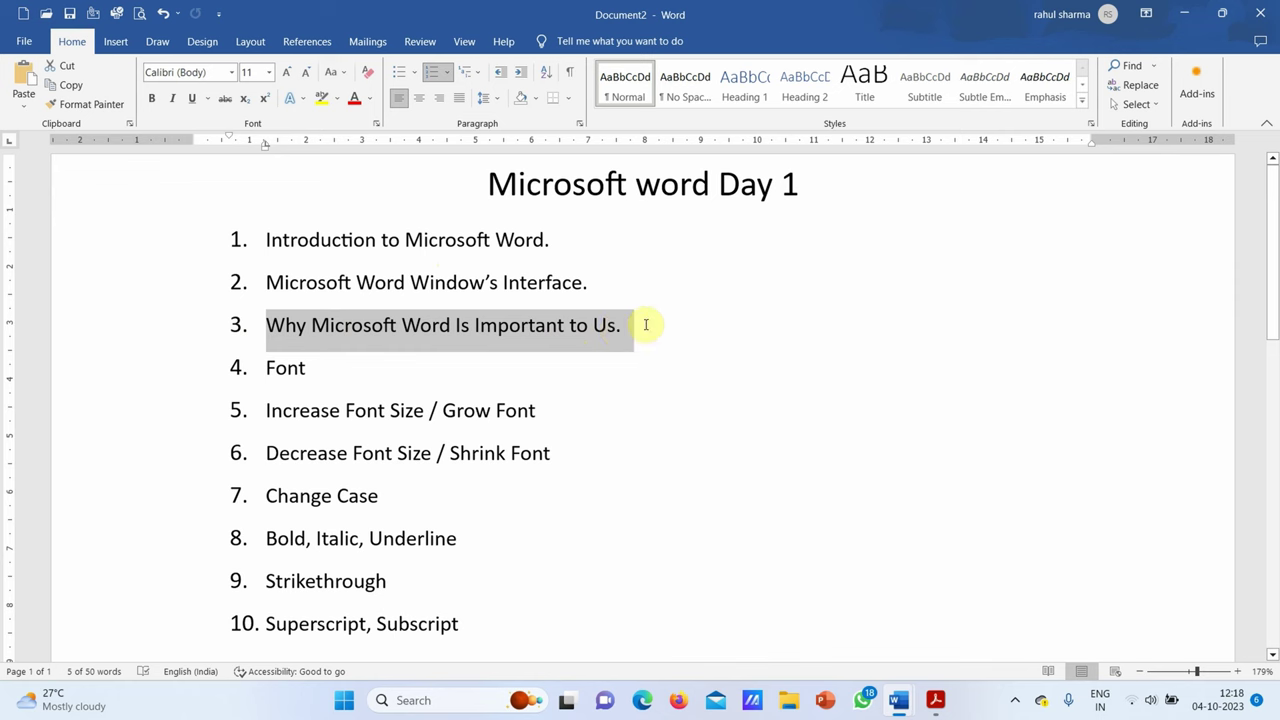
{"action": "left_click_drag", "start_coordinate": [488, 327], "coordinate": [645, 330]}
{"action": "left_click_drag", "start_coordinate": [262, 370], "coordinate": [343, 368]}
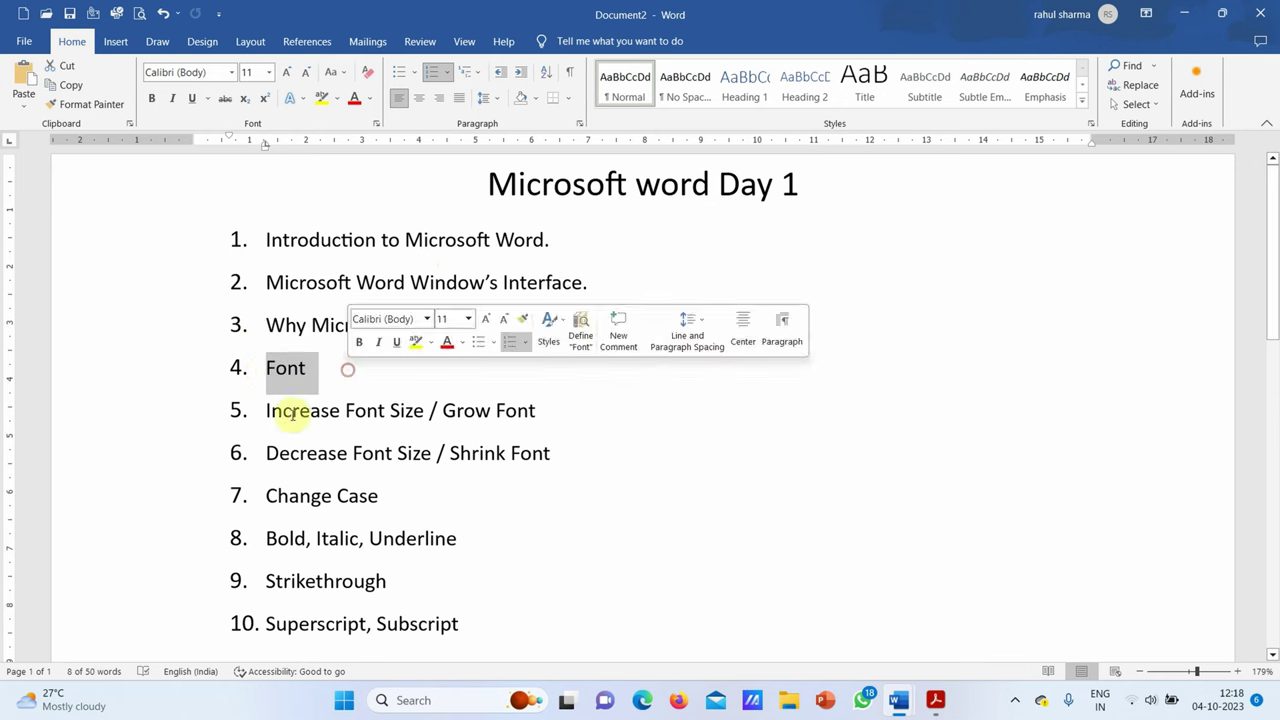
{"action": "left_click_drag", "start_coordinate": [256, 410], "coordinate": [430, 410]}
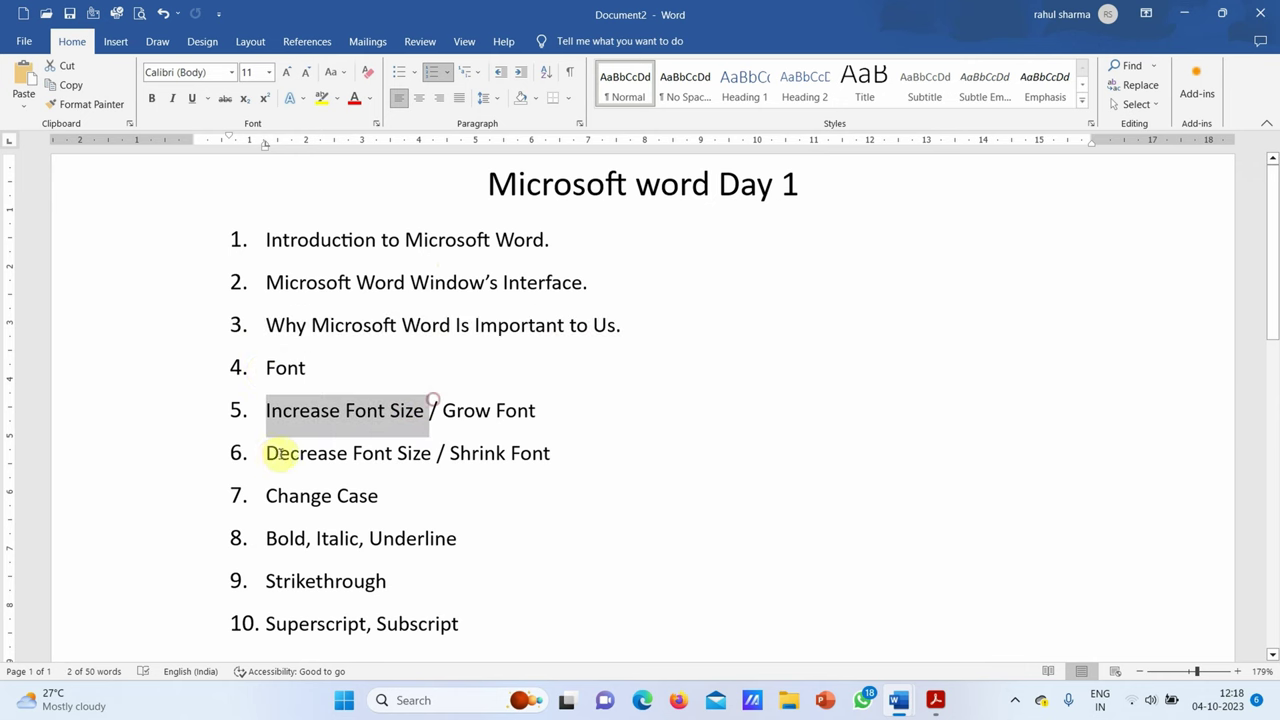
{"action": "left_click_drag", "start_coordinate": [268, 453], "coordinate": [436, 453]}
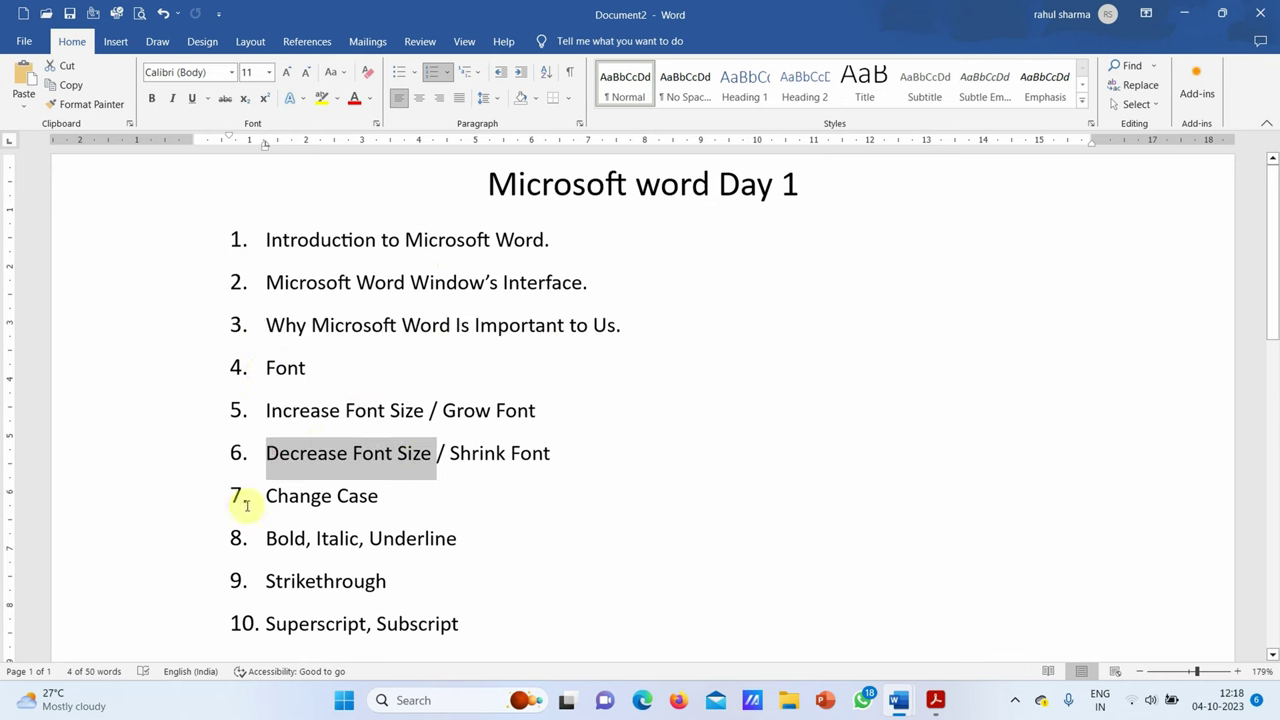
{"action": "left_click_drag", "start_coordinate": [258, 500], "coordinate": [376, 497]}
{"action": "left_click_drag", "start_coordinate": [263, 537], "coordinate": [449, 531]}
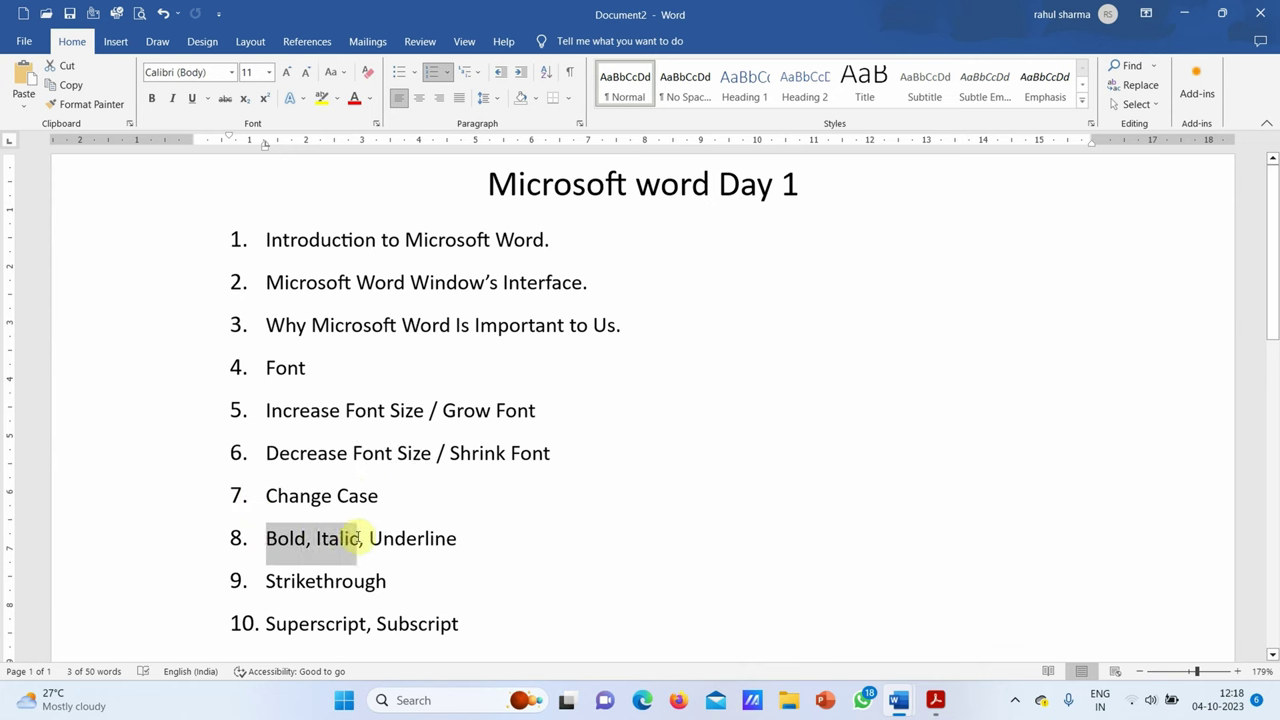
{"action": "left_click_drag", "start_coordinate": [266, 582], "coordinate": [396, 571]}
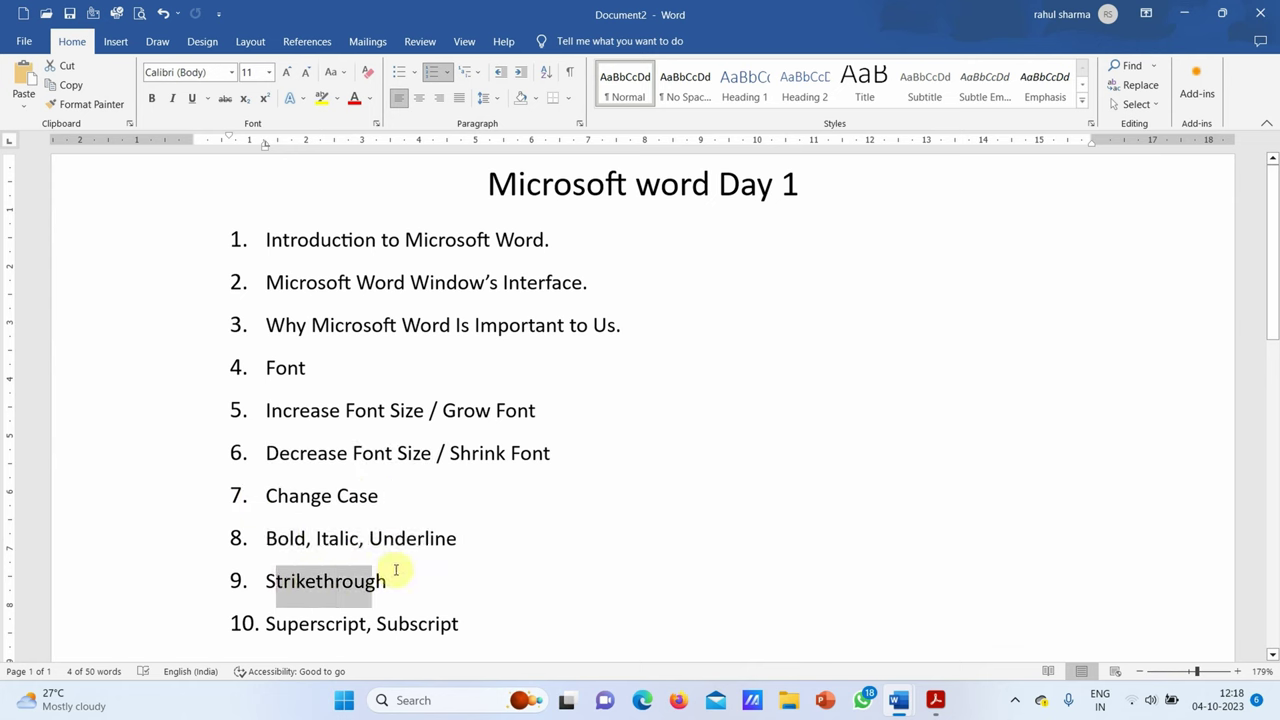
{"action": "left_click_drag", "start_coordinate": [268, 623], "coordinate": [475, 620]}
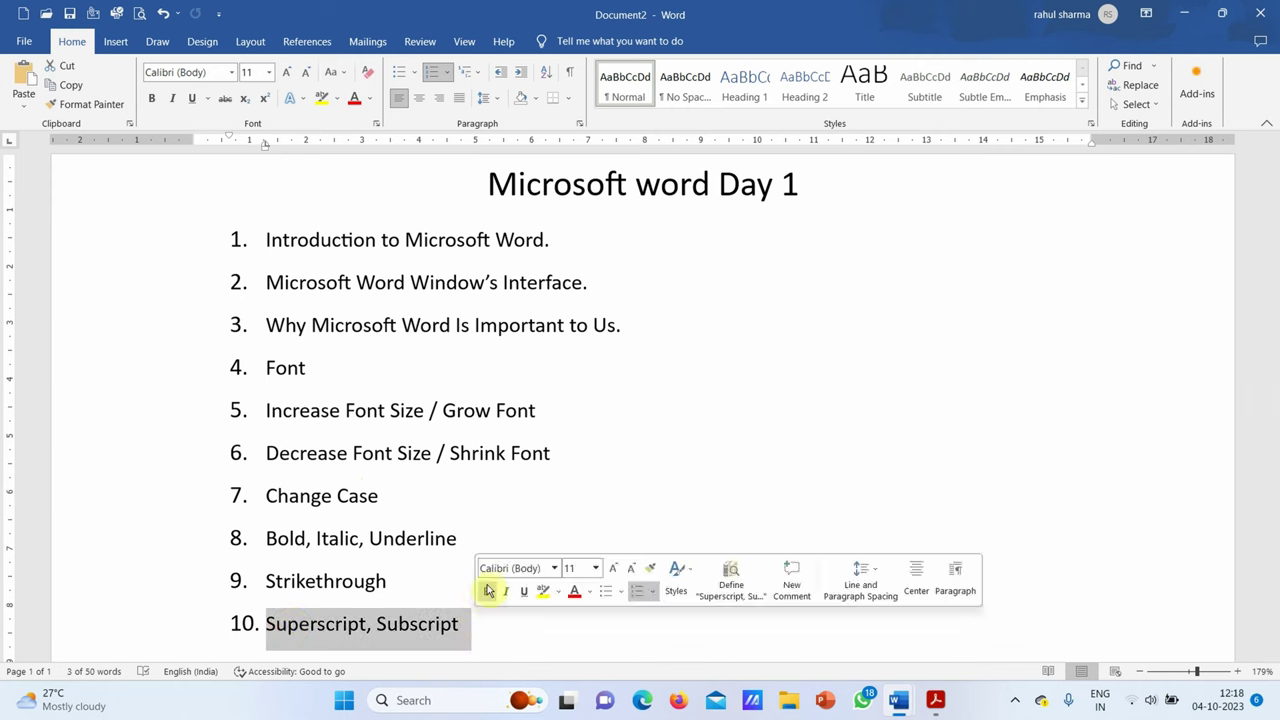
{"action": "left_click", "coordinate": [616, 376]}
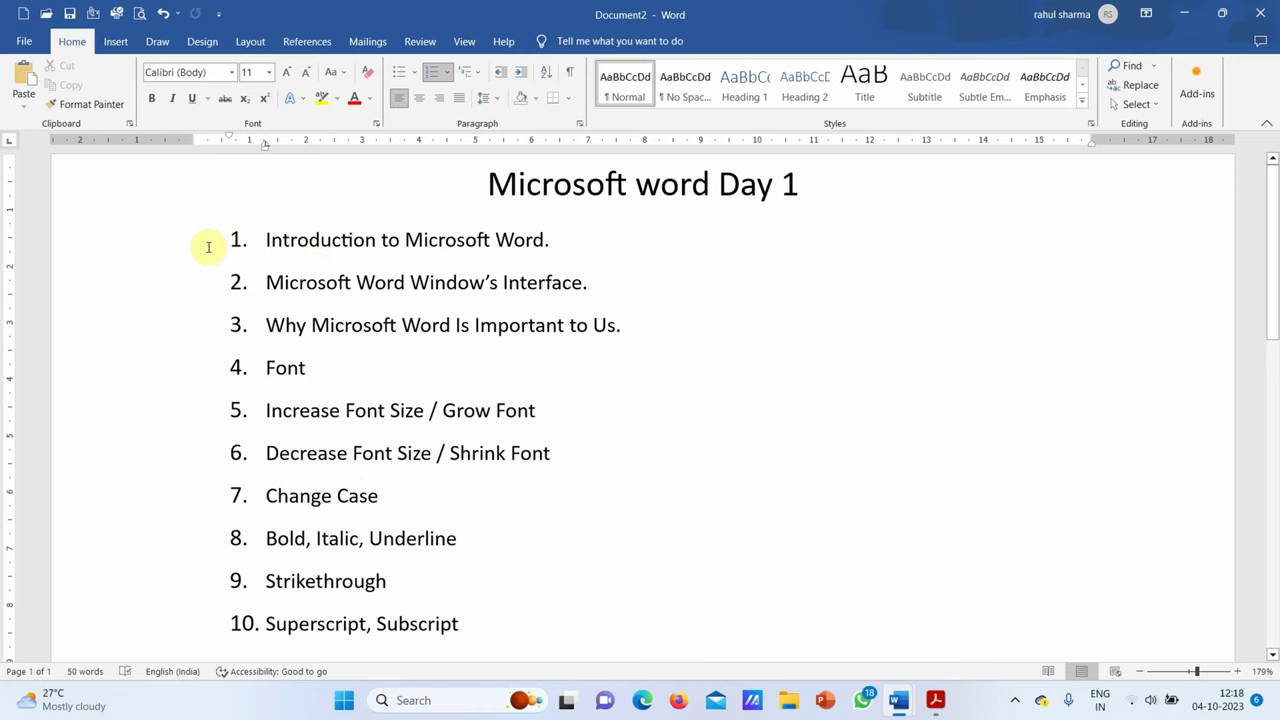
{"action": "left_click", "coordinate": [132, 254]}
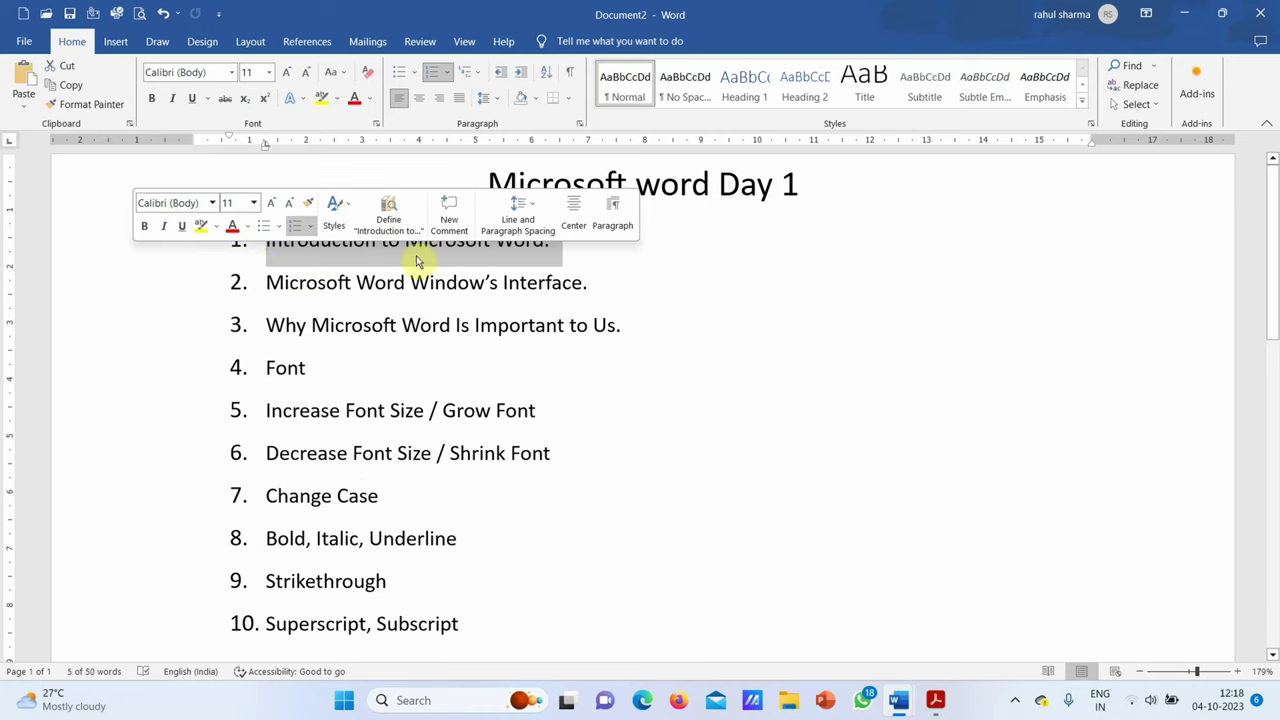
{"action": "left_click", "coordinate": [525, 245]}
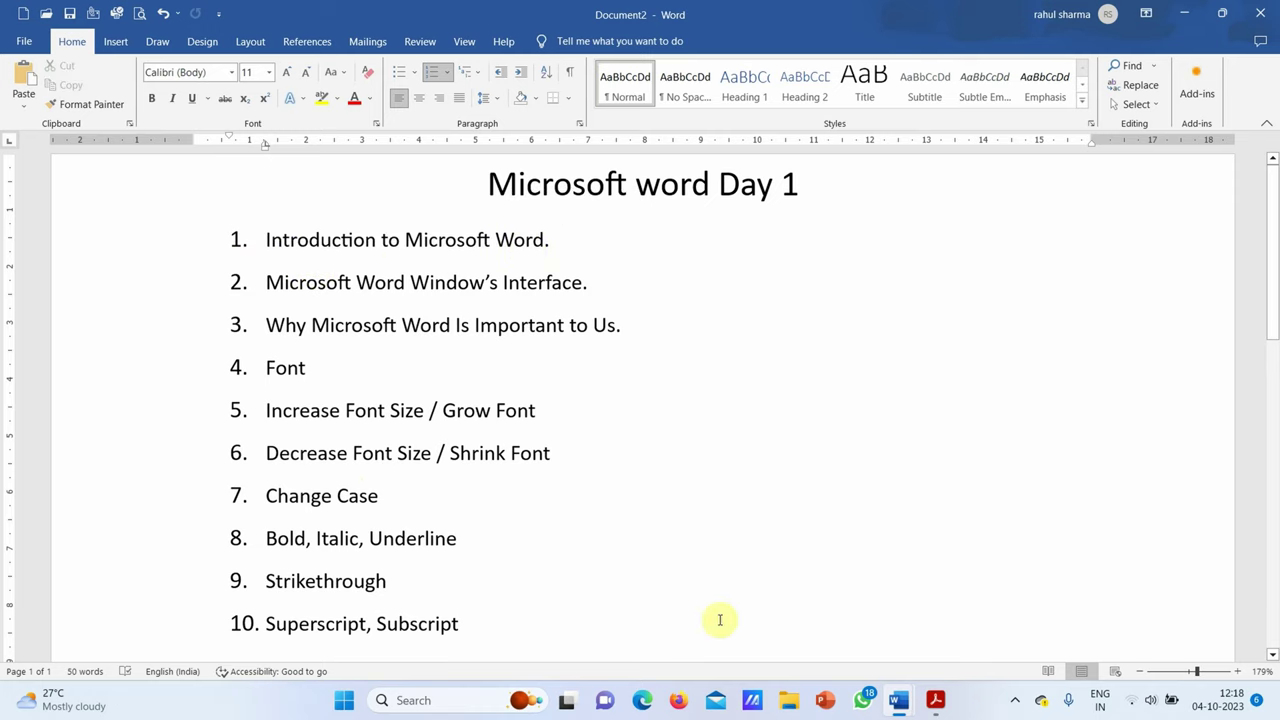
Step: Bring Document3 forward and select 'Word Processing Program' on the first line
{"action": "mouse_move", "coordinate": [898, 700]}
{"action": "left_click", "coordinate": [931, 625]}
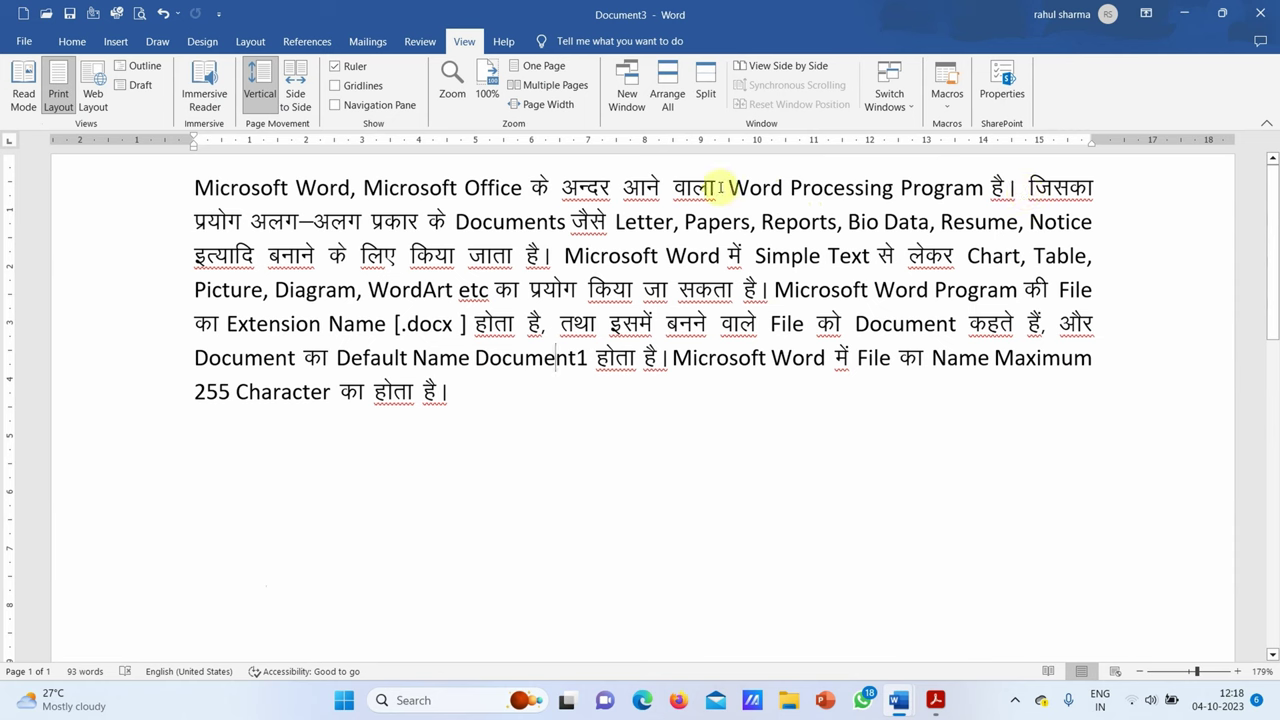
{"action": "left_click_drag", "start_coordinate": [727, 188], "coordinate": [950, 192]}
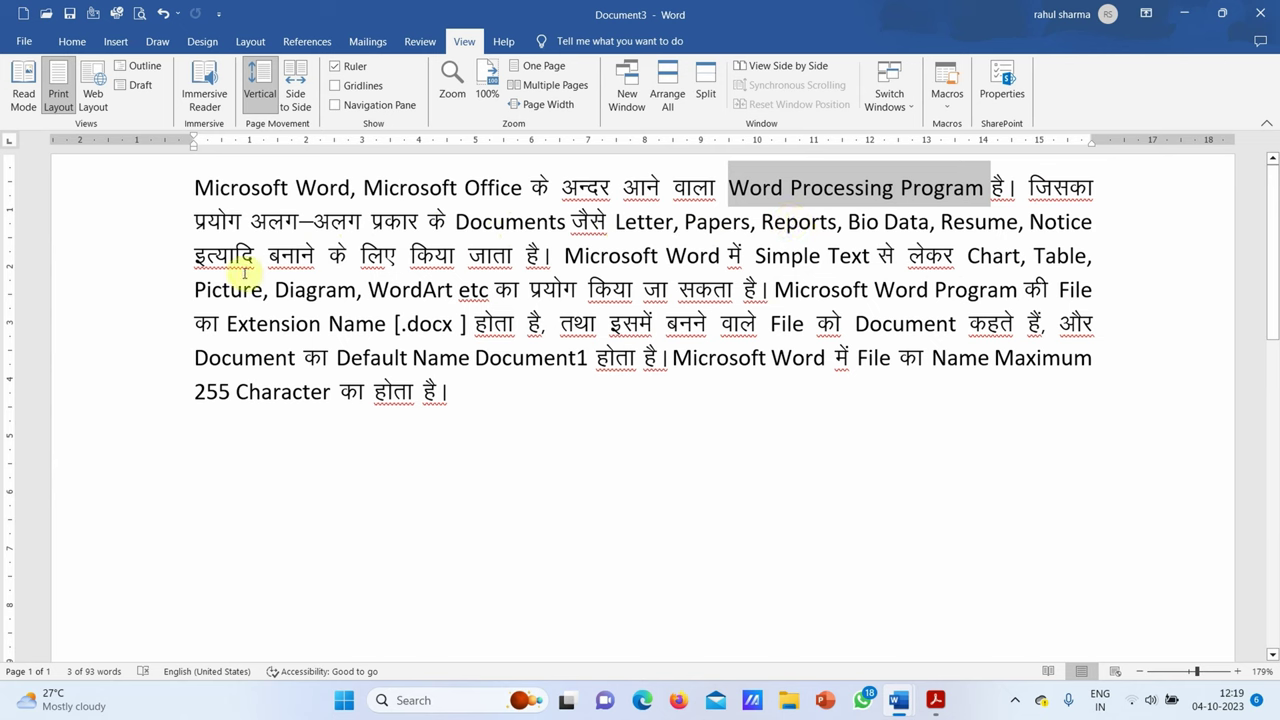
{"action": "left_click", "coordinate": [548, 257]}
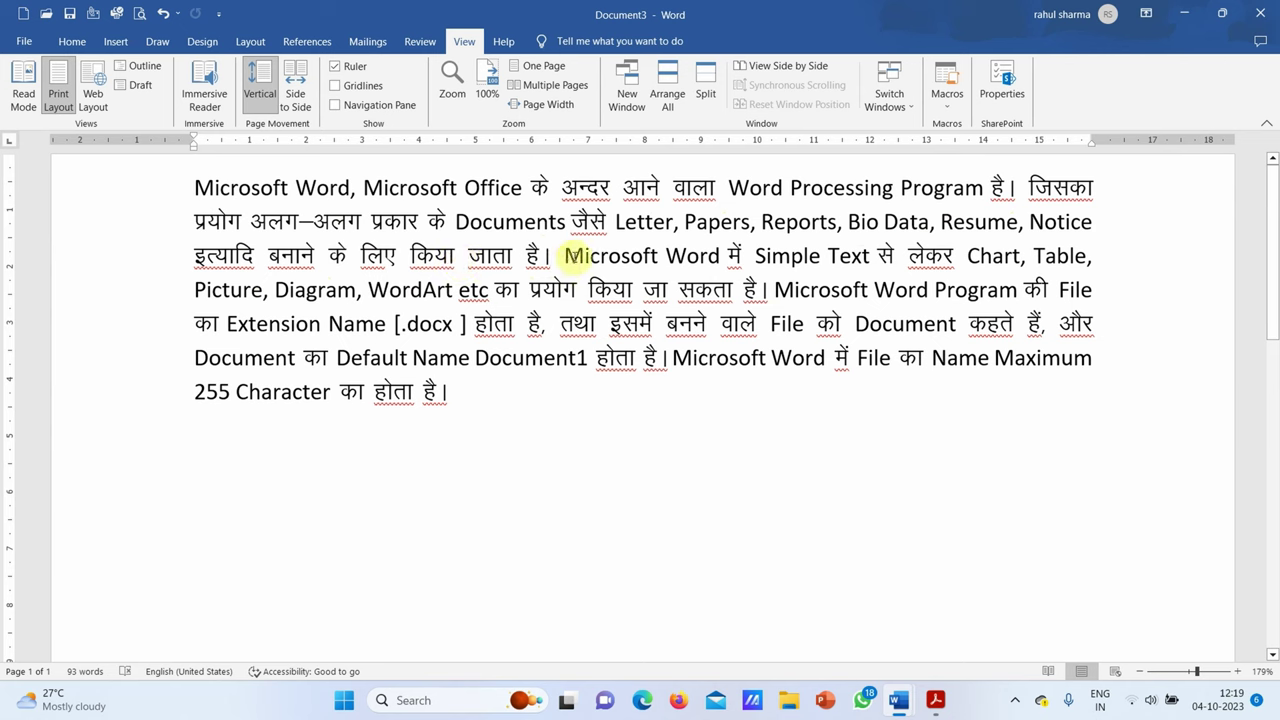
Step: Select 'Microsoft Word' on line 3, then place the cursor in Simple, Text and Table
{"action": "left_click", "coordinate": [566, 258]}
{"action": "left_click_drag", "start_coordinate": [563, 255], "coordinate": [724, 256]}
{"action": "left_click", "coordinate": [788, 256]}
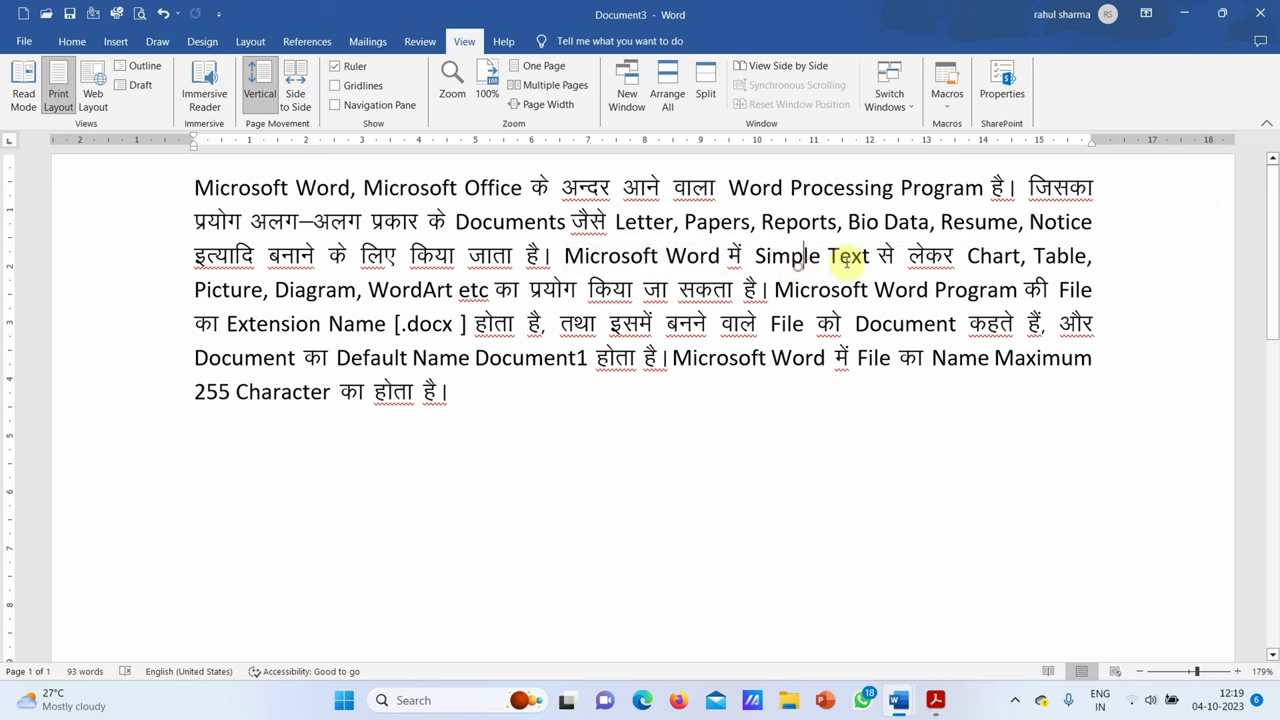
{"action": "left_click", "coordinate": [849, 257]}
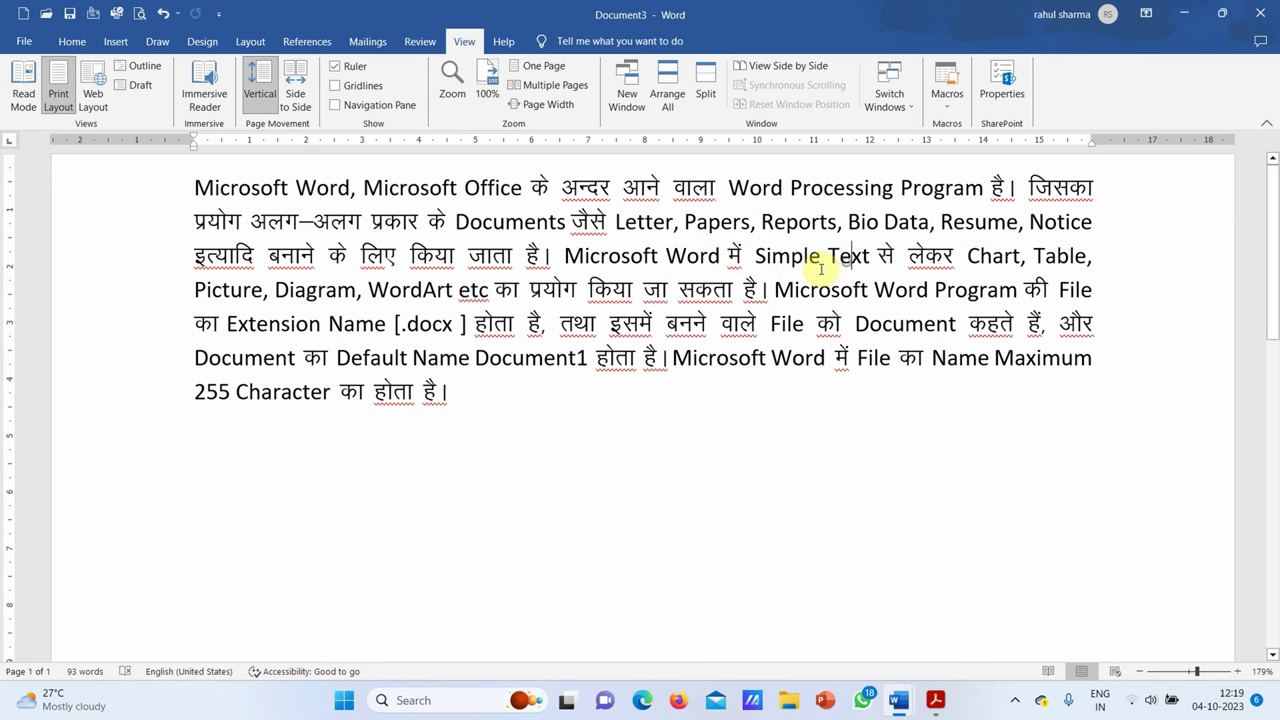
{"action": "left_click", "coordinate": [1035, 256]}
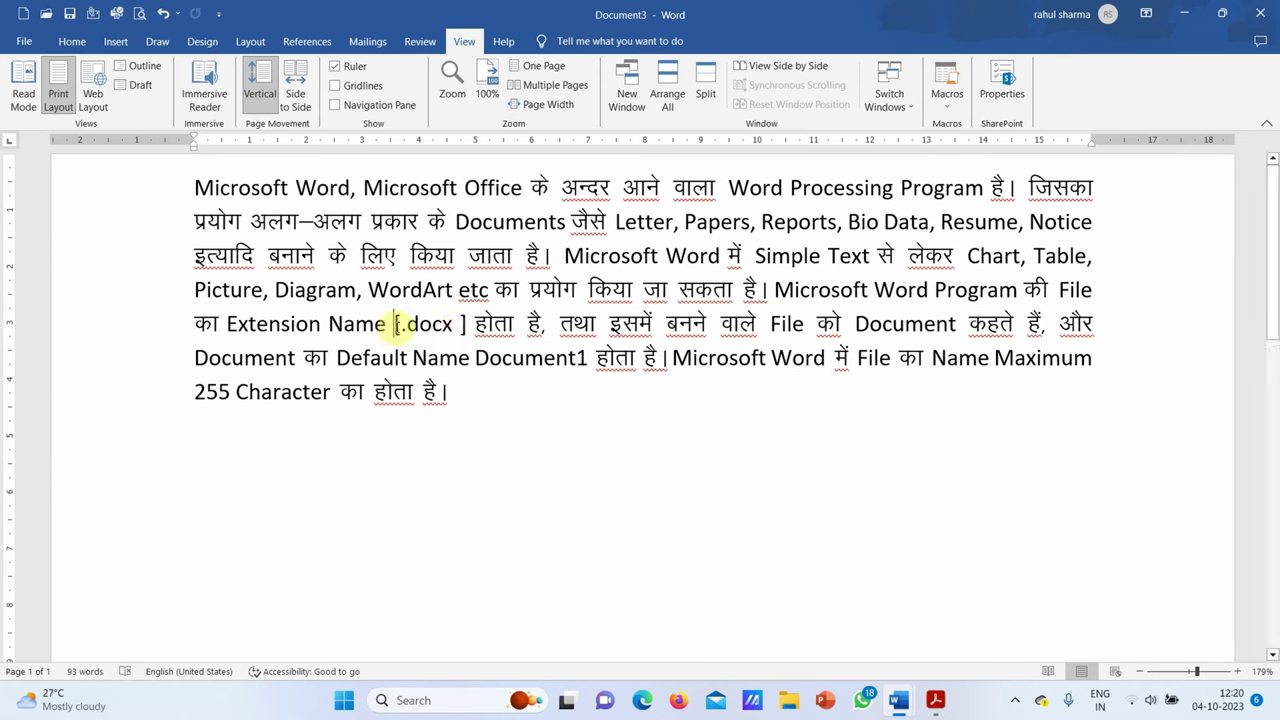
{"action": "left_click_drag", "start_coordinate": [398, 323], "coordinate": [472, 324]}
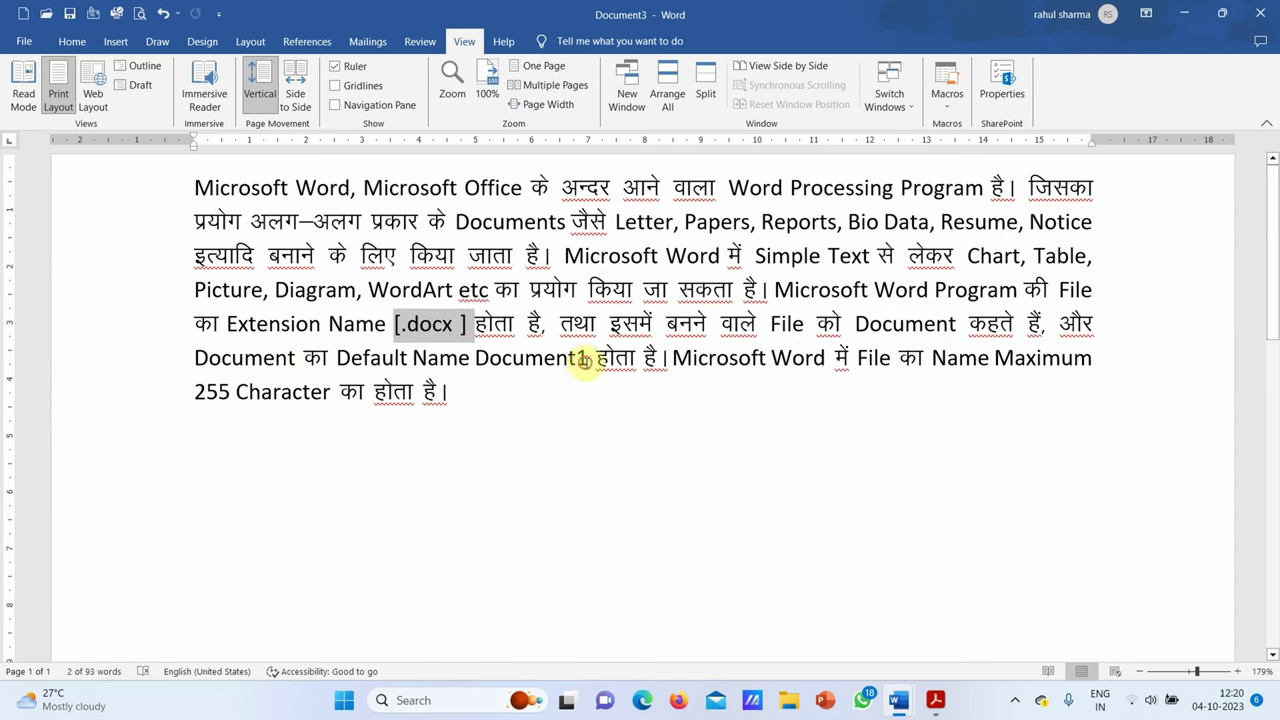
{"action": "left_click_drag", "start_coordinate": [588, 358], "coordinate": [338, 358]}
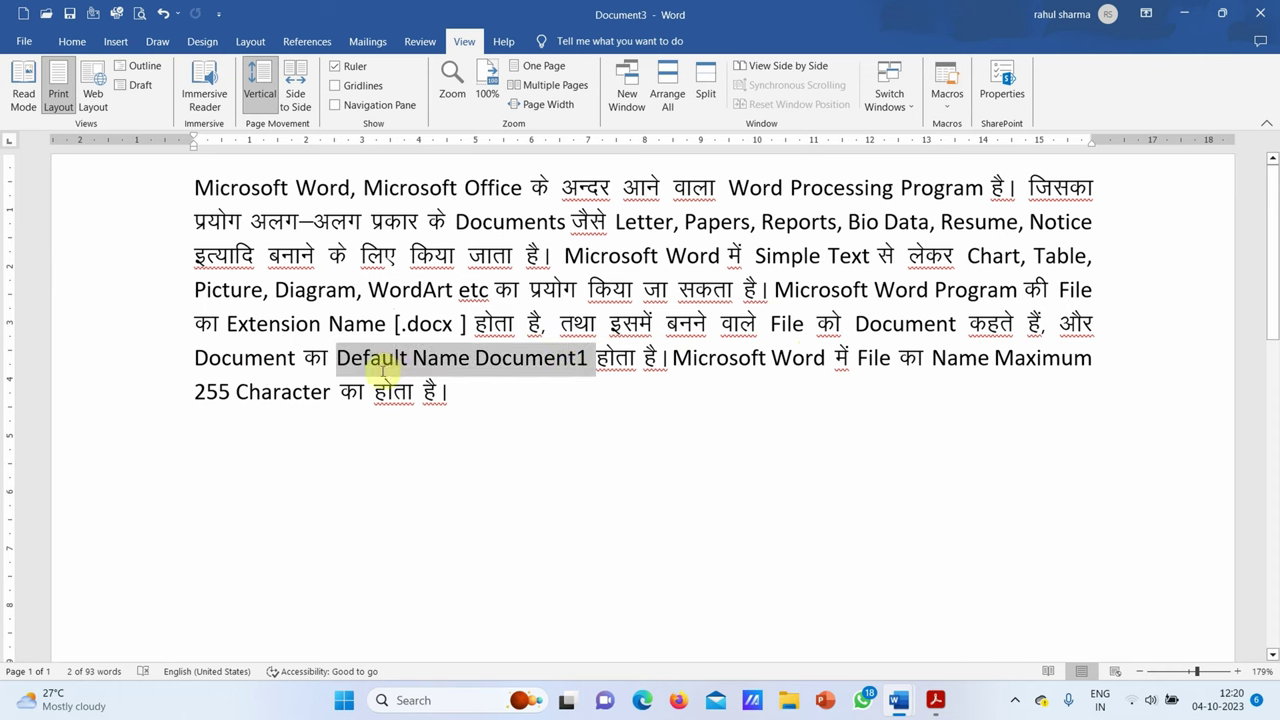
{"action": "left_click", "coordinate": [537, 428]}
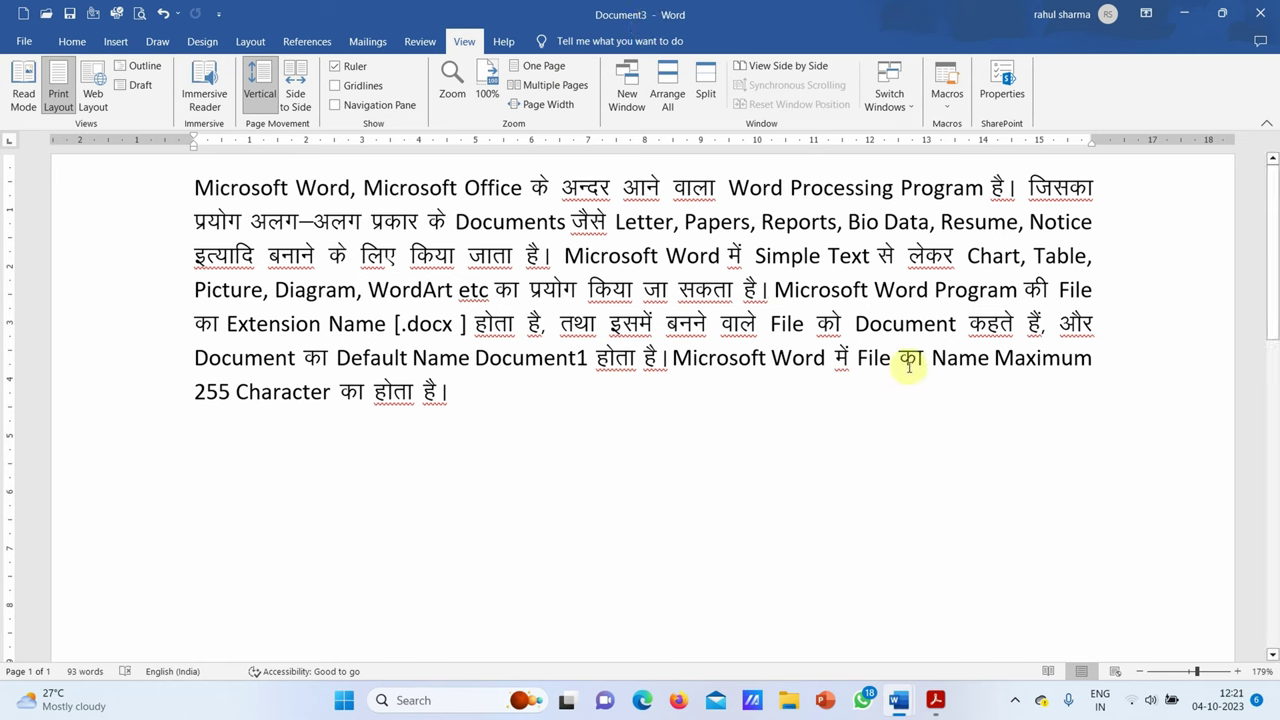
{"action": "left_click", "coordinate": [192, 391]}
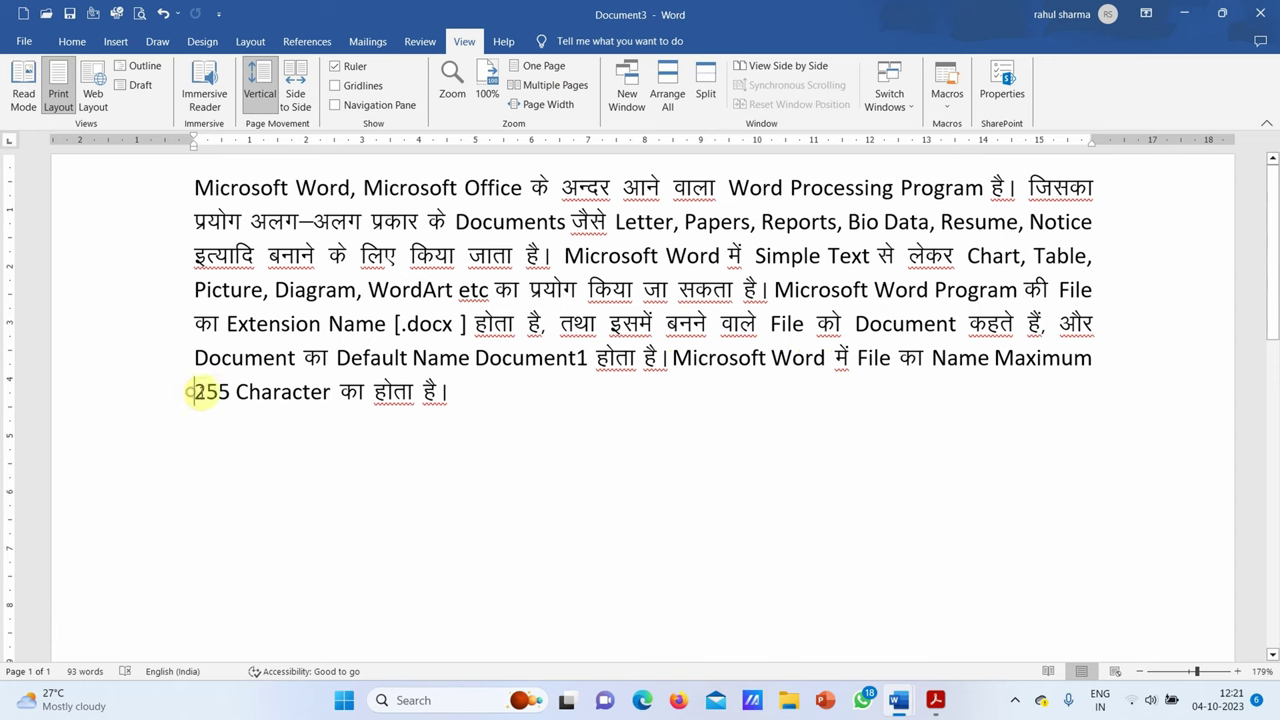
{"action": "left_click_drag", "start_coordinate": [192, 391], "coordinate": [300, 394]}
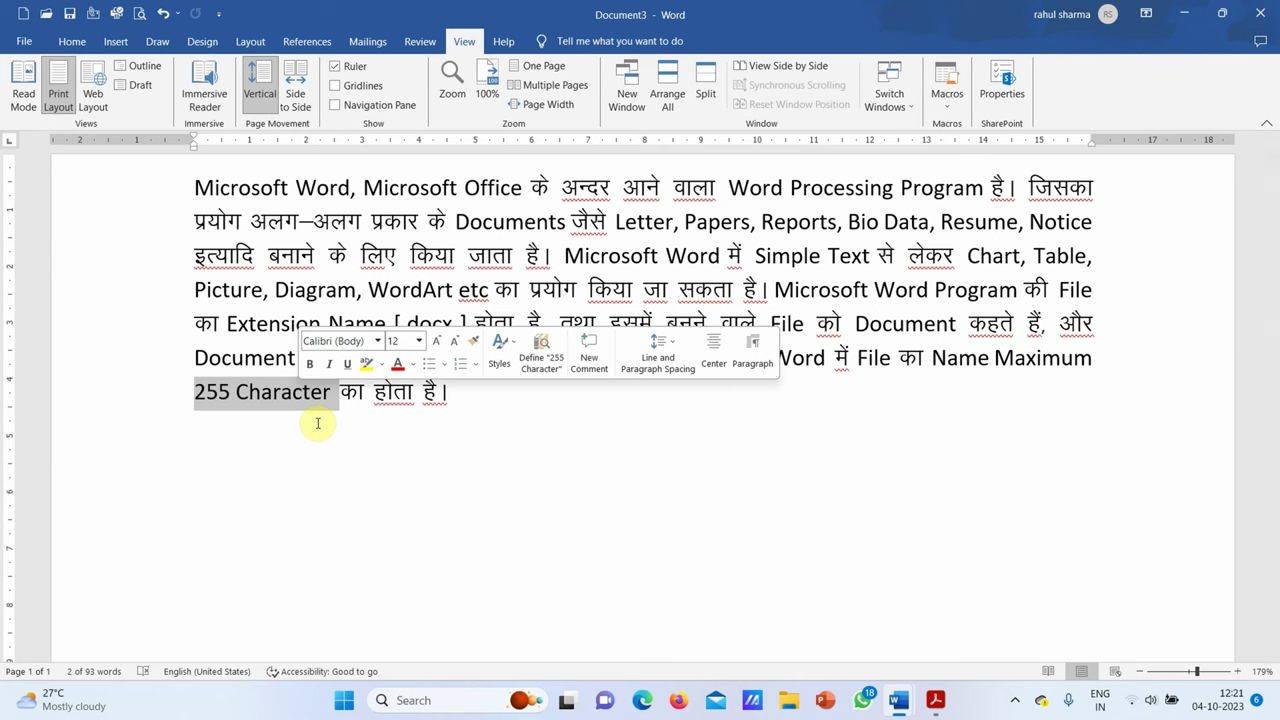
{"action": "left_click", "coordinate": [492, 424]}
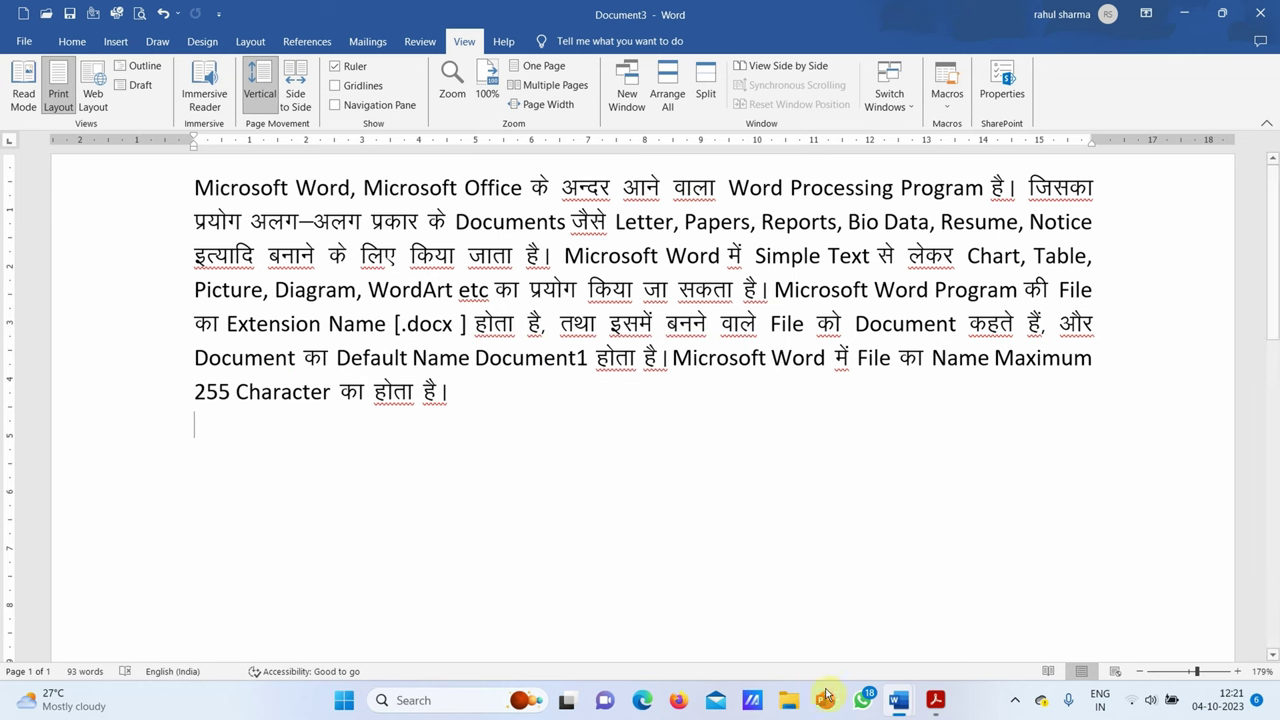
Step: Bring Document2 forward and place the insertion point after 'Interface' in list item 2
{"action": "mouse_move", "coordinate": [898, 705]}
{"action": "left_click", "coordinate": [826, 653]}
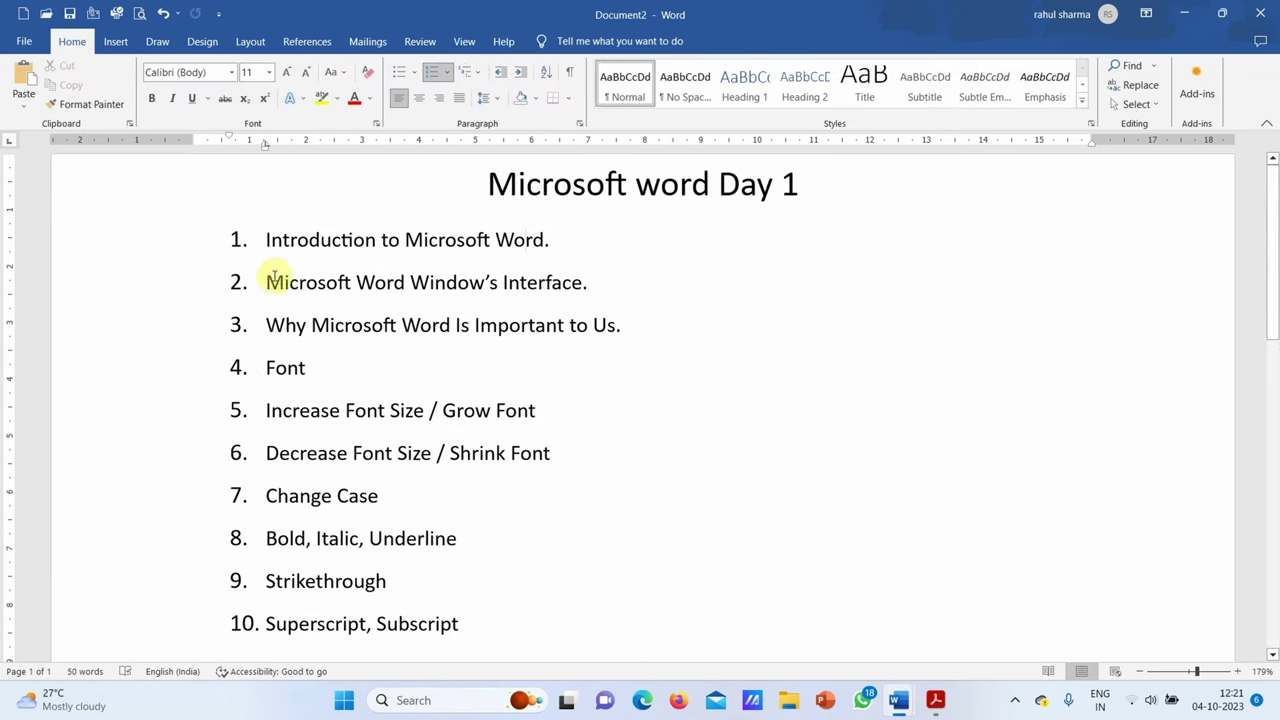
{"action": "left_click", "coordinate": [145, 294]}
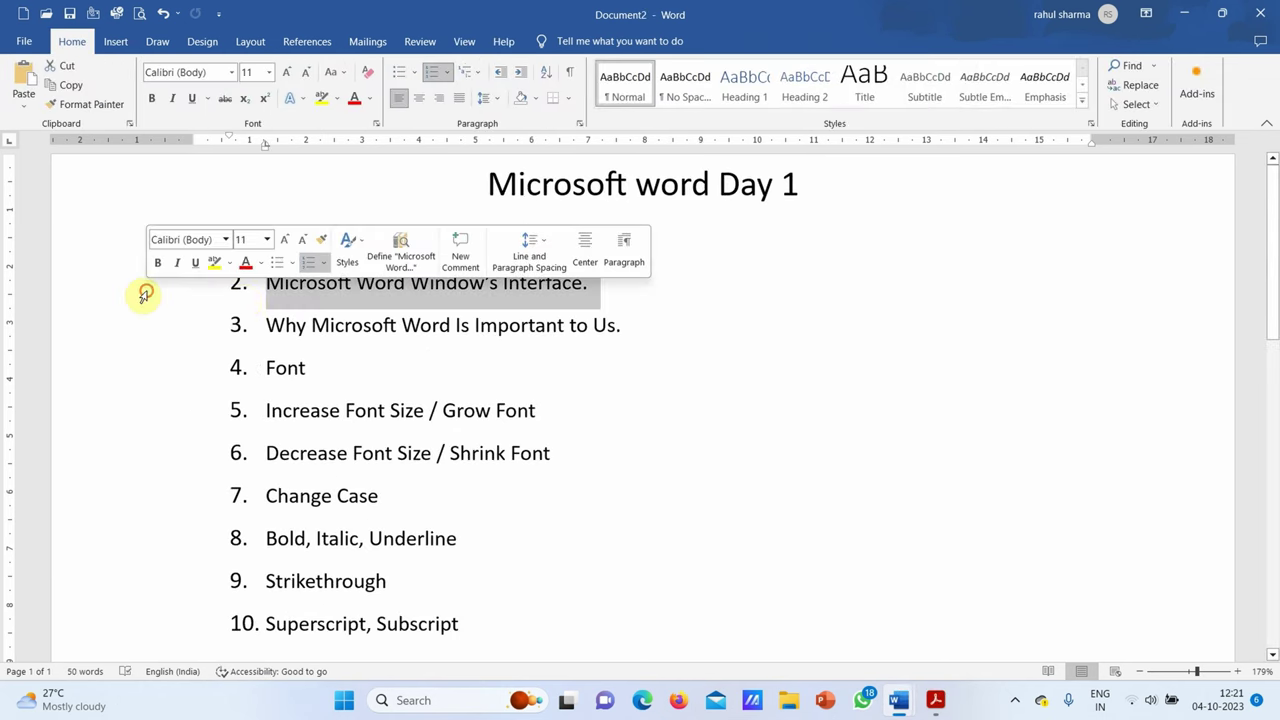
{"action": "left_click", "coordinate": [410, 284]}
{"action": "left_click", "coordinate": [585, 283]}
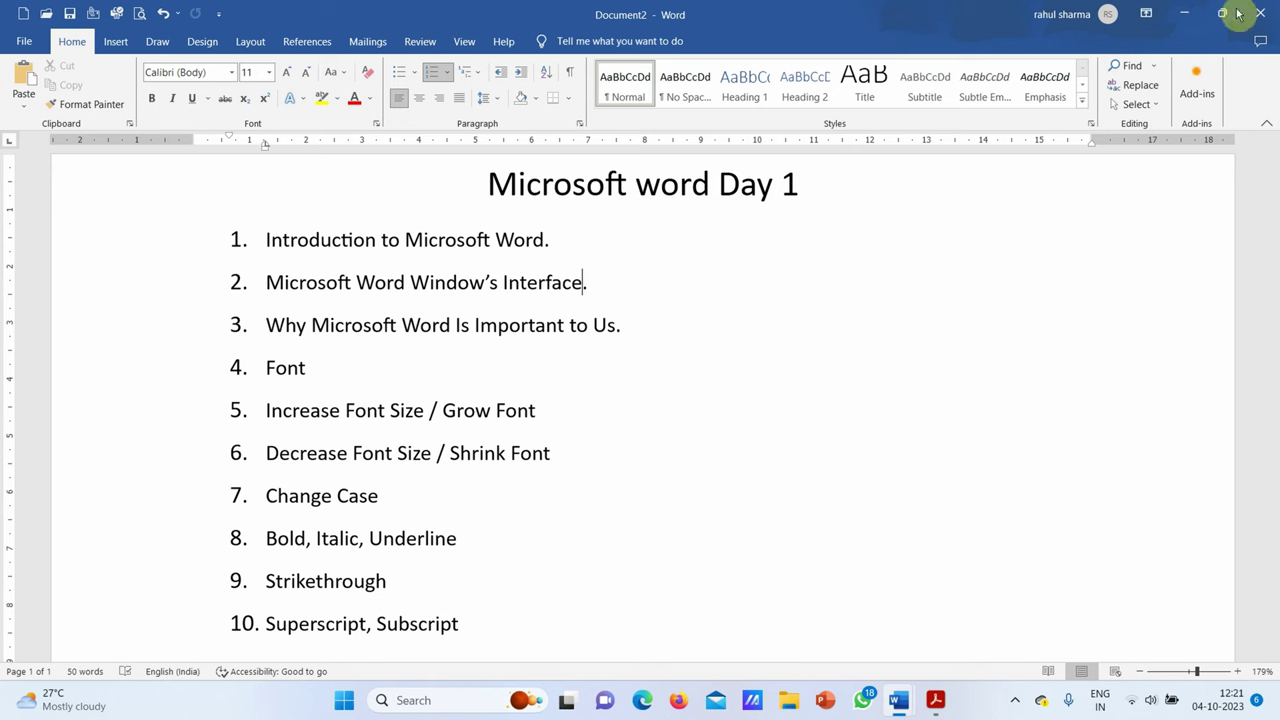
{"action": "mouse_move", "coordinate": [1222, 13]}
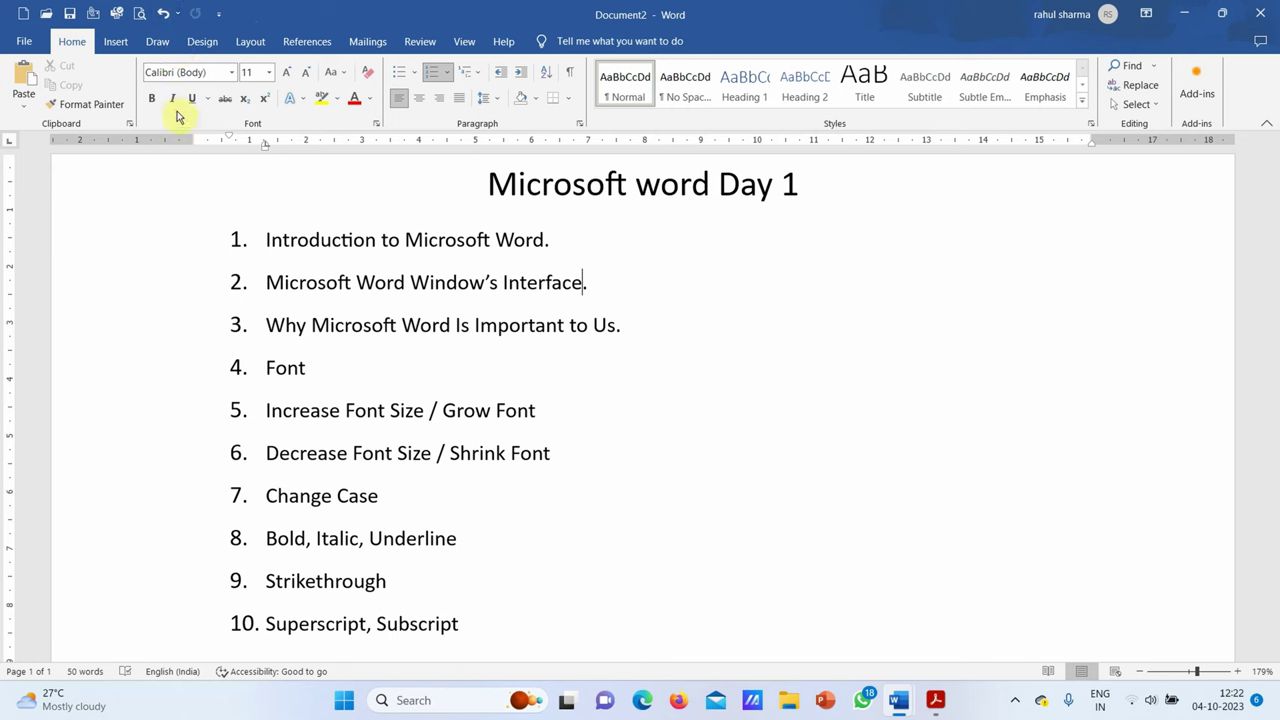
{"action": "left_click", "coordinate": [219, 14]}
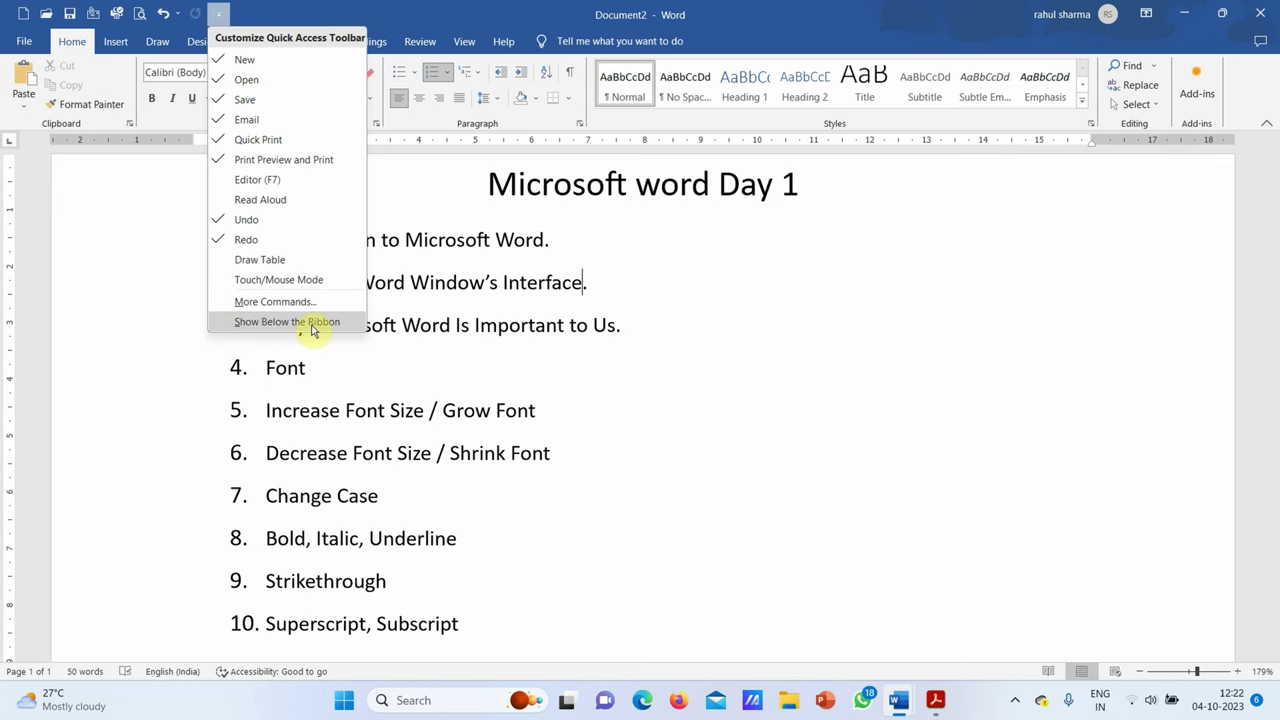
{"action": "left_click", "coordinate": [238, 330]}
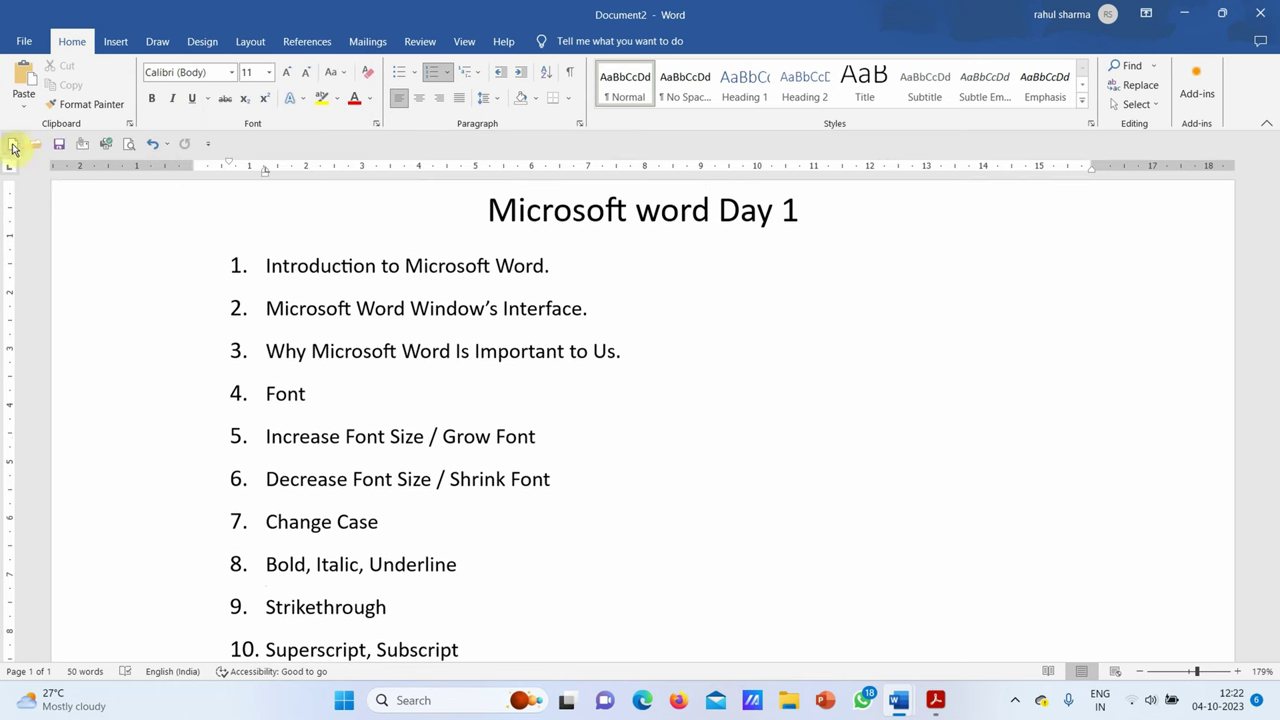
{"action": "left_click", "coordinate": [210, 145]}
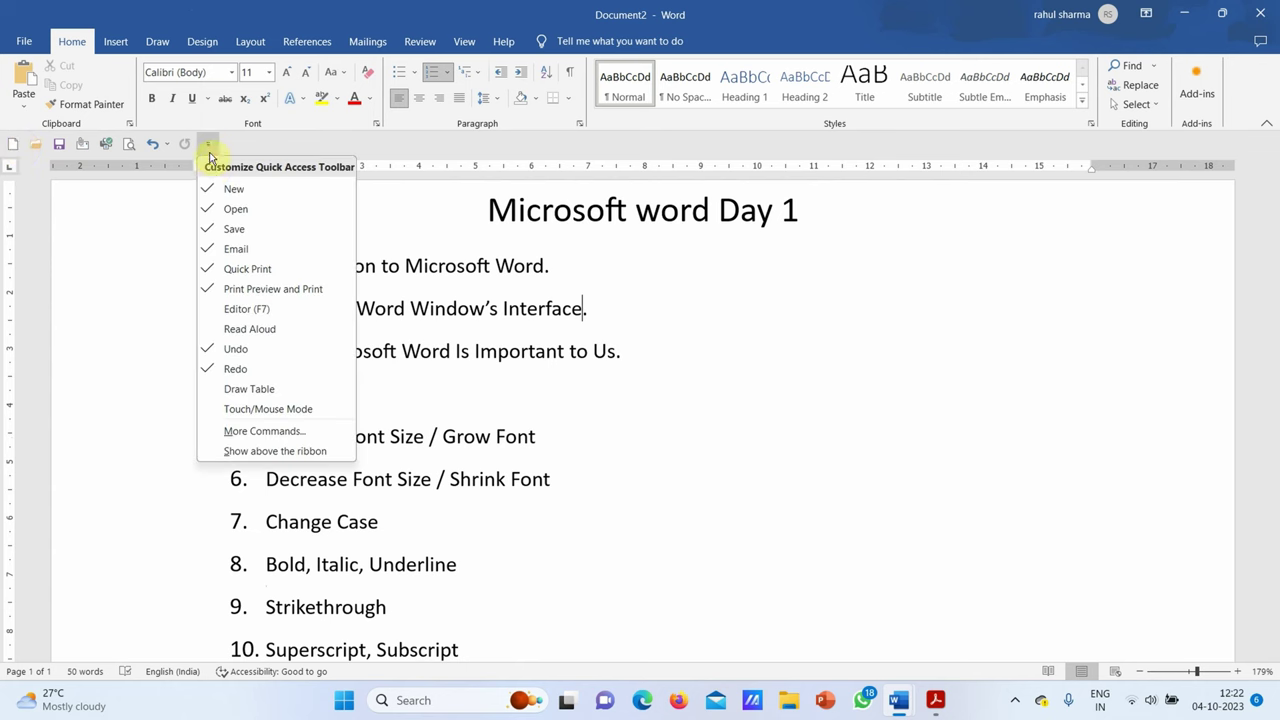
{"action": "left_click", "coordinate": [222, 453]}
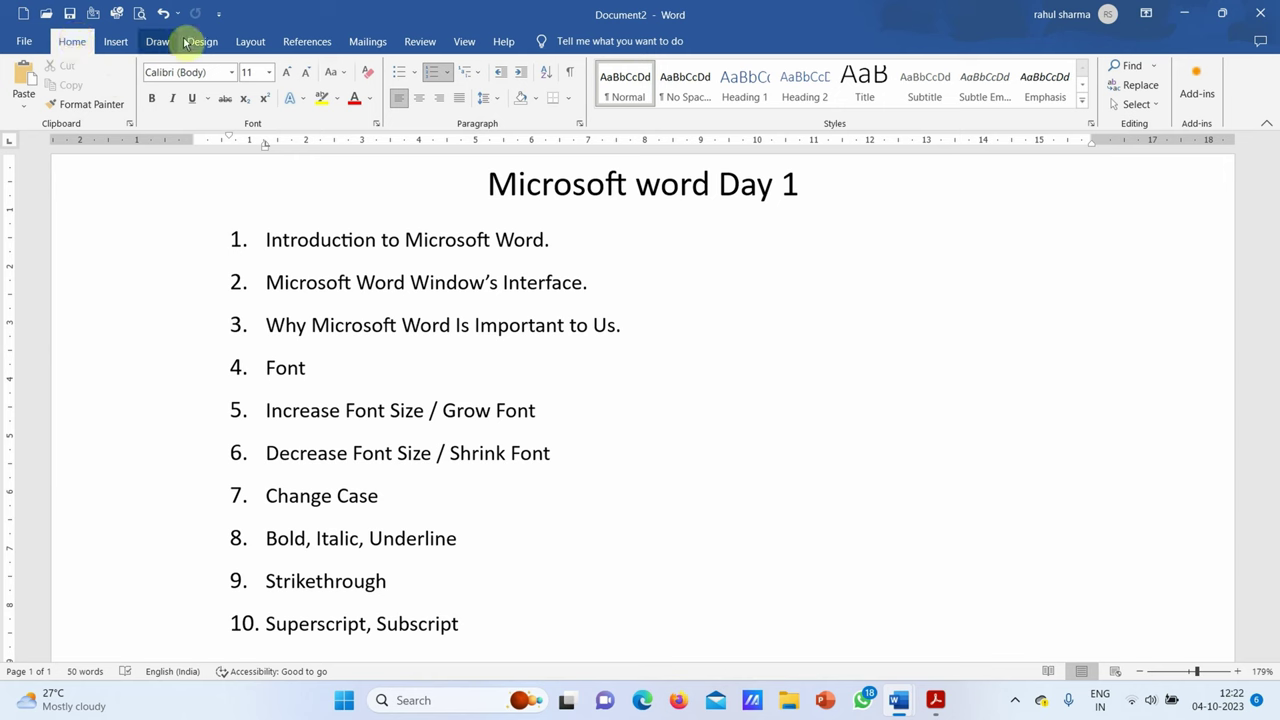
Step: Browse the Insert, Draw, Home and References ribbon commands, then go to the File start screen
{"action": "left_click", "coordinate": [119, 46]}
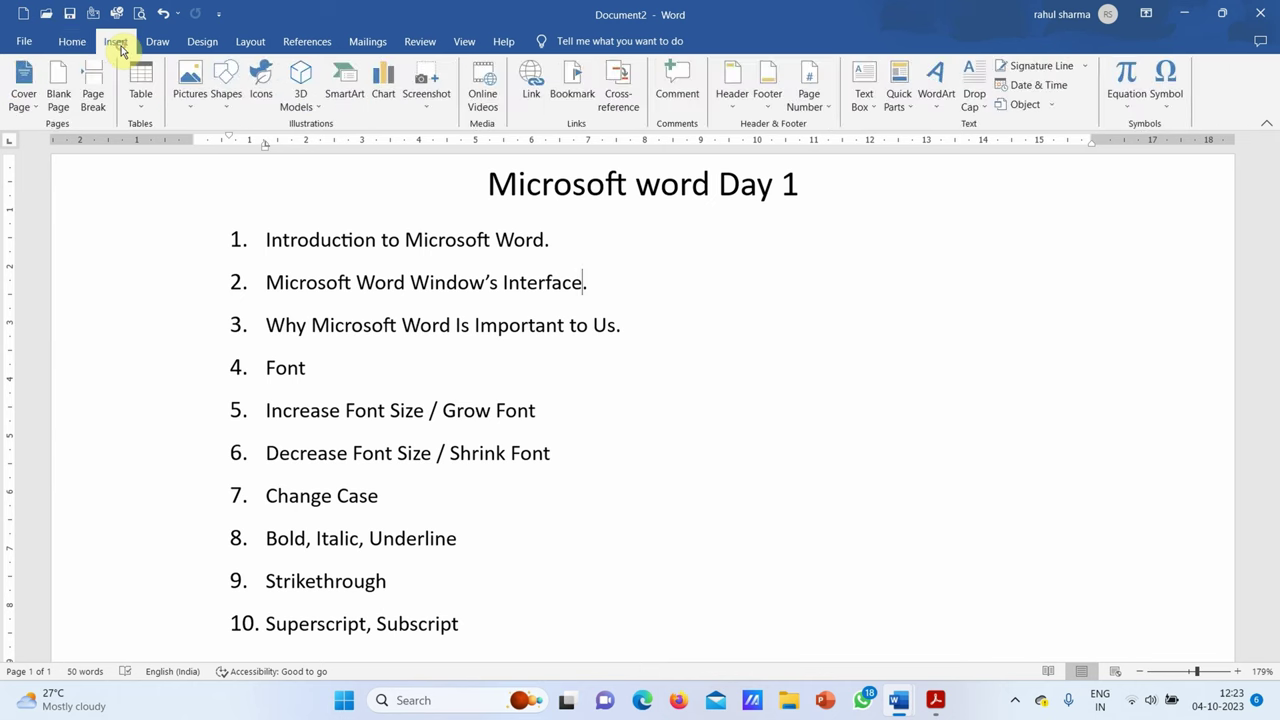
{"action": "left_click", "coordinate": [157, 43]}
{"action": "left_click", "coordinate": [72, 45]}
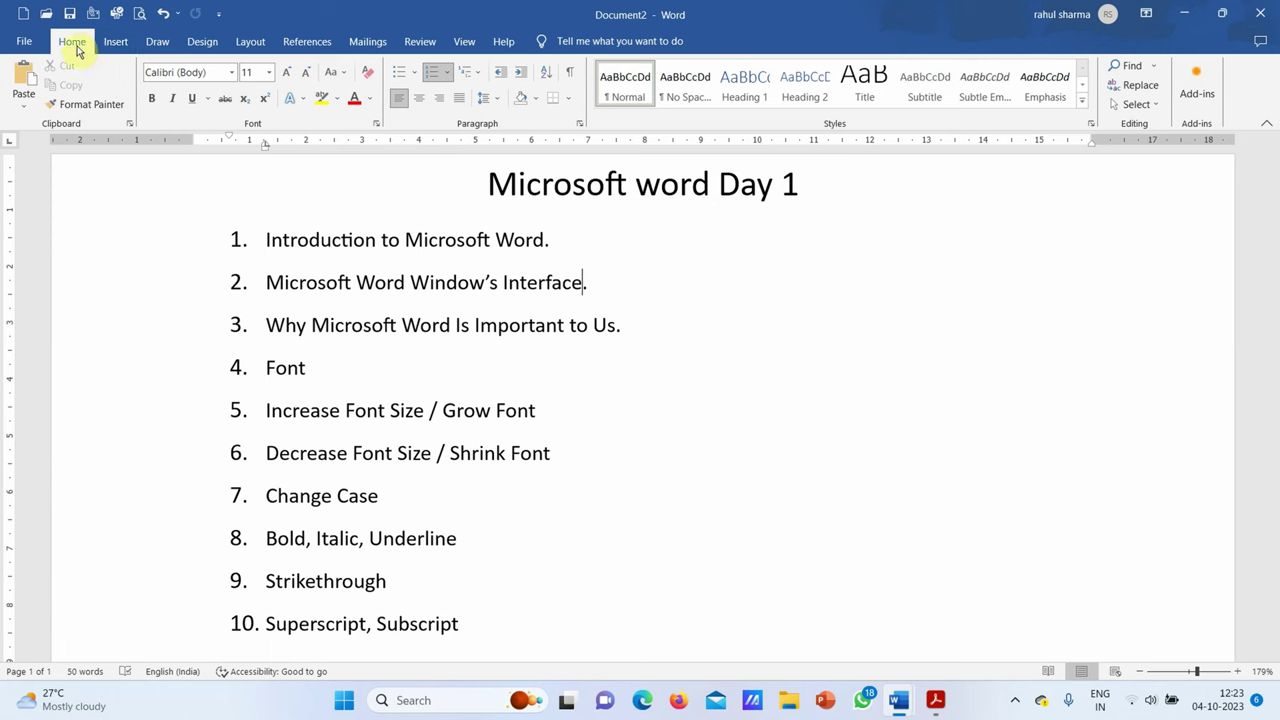
{"action": "left_click", "coordinate": [293, 45]}
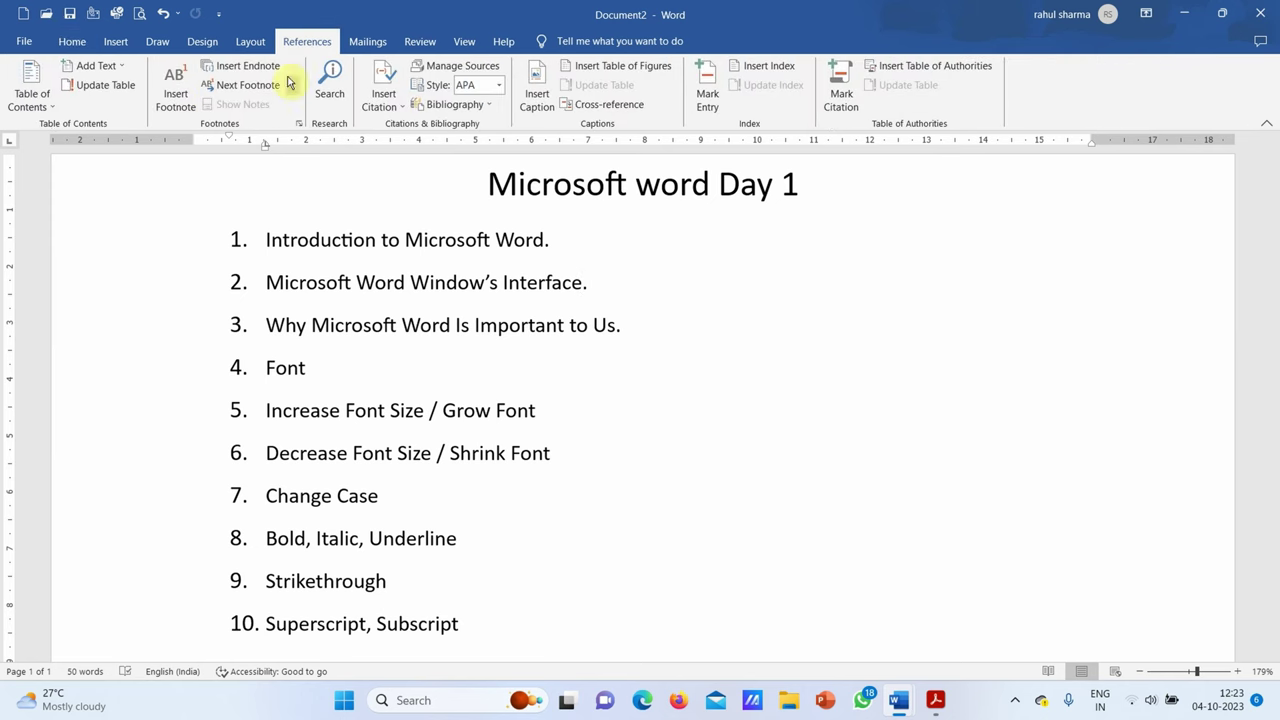
{"action": "left_click", "coordinate": [115, 42]}
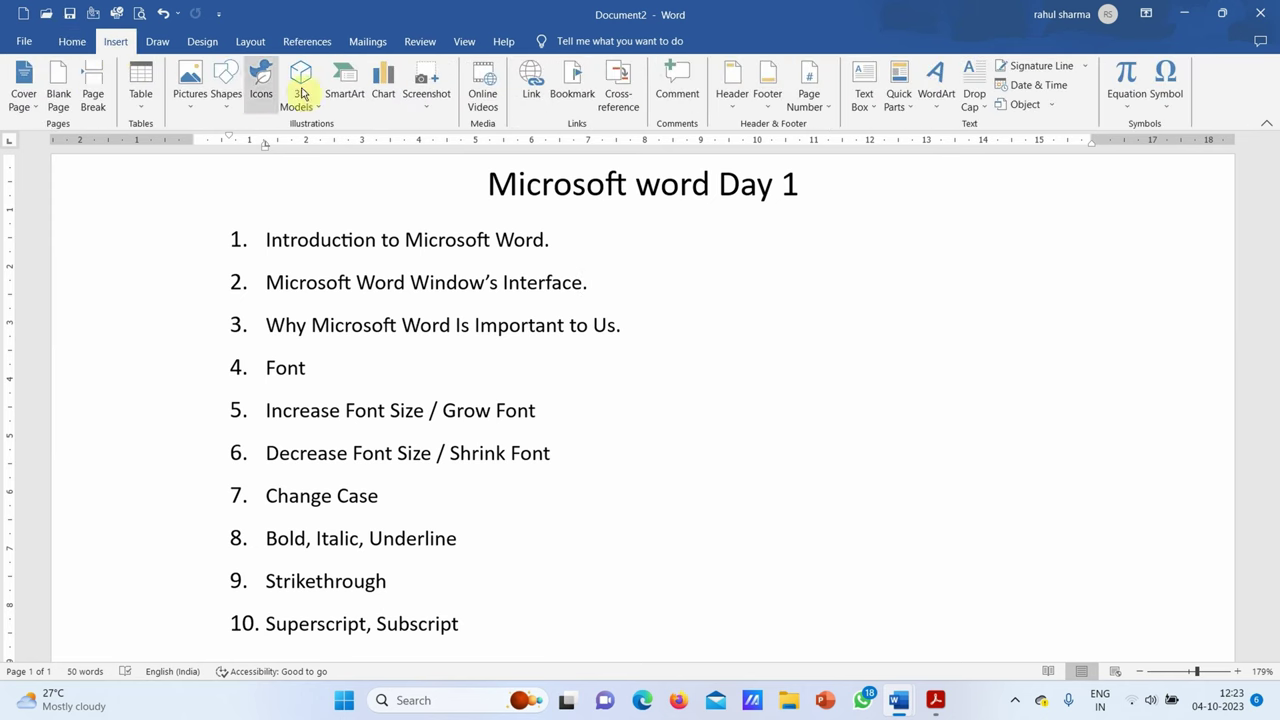
{"action": "left_click", "coordinate": [74, 44]}
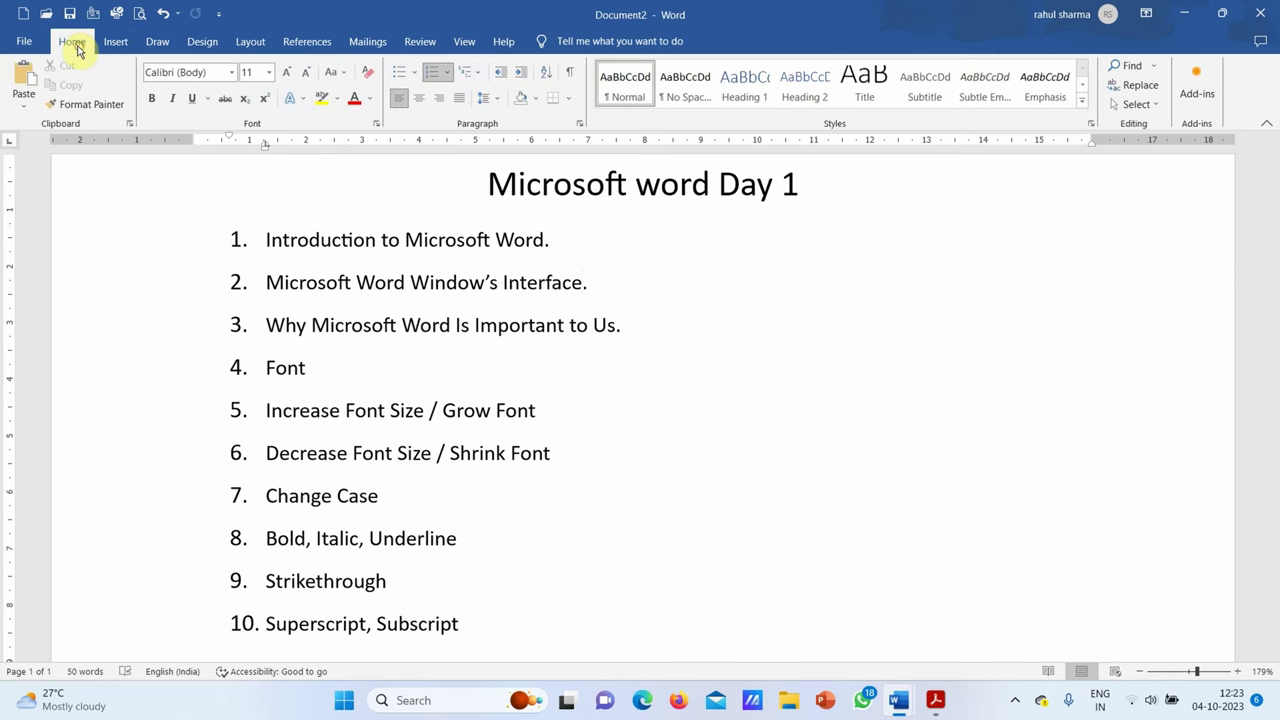
{"action": "left_click", "coordinate": [24, 42]}
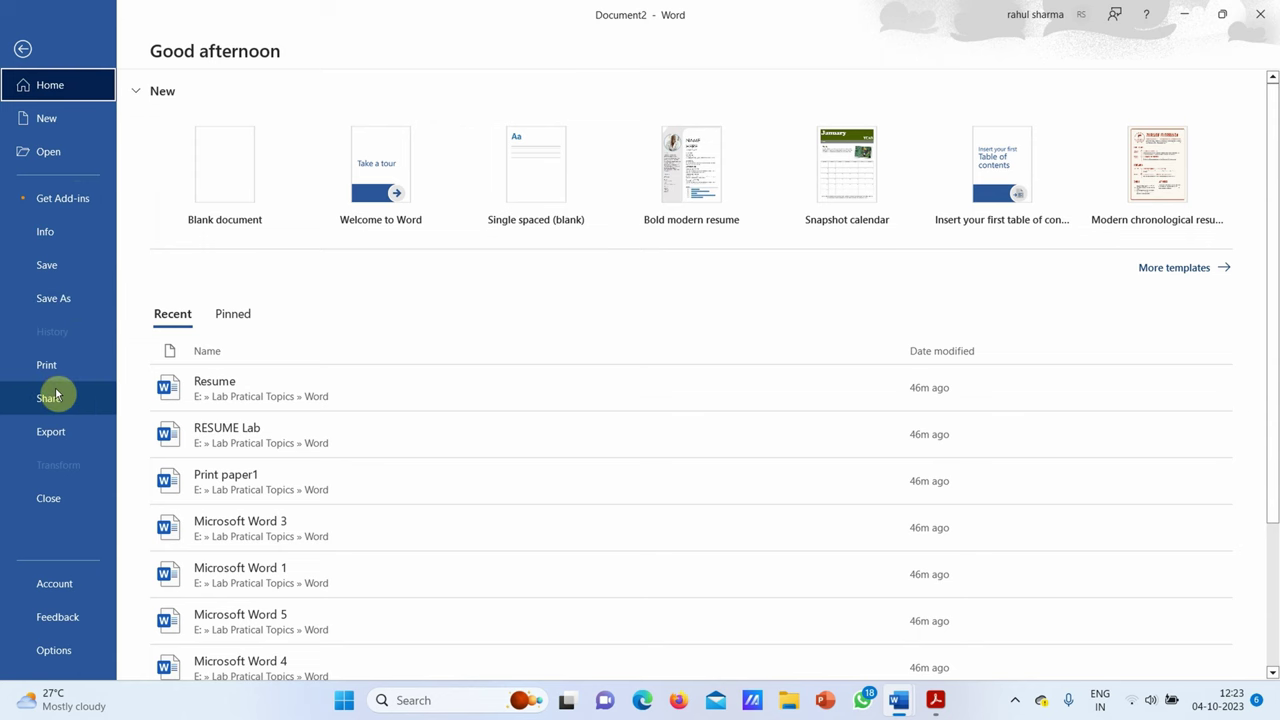
Step: Leave Backstage view, then select and deselect list item 3
{"action": "left_click", "coordinate": [24, 51]}
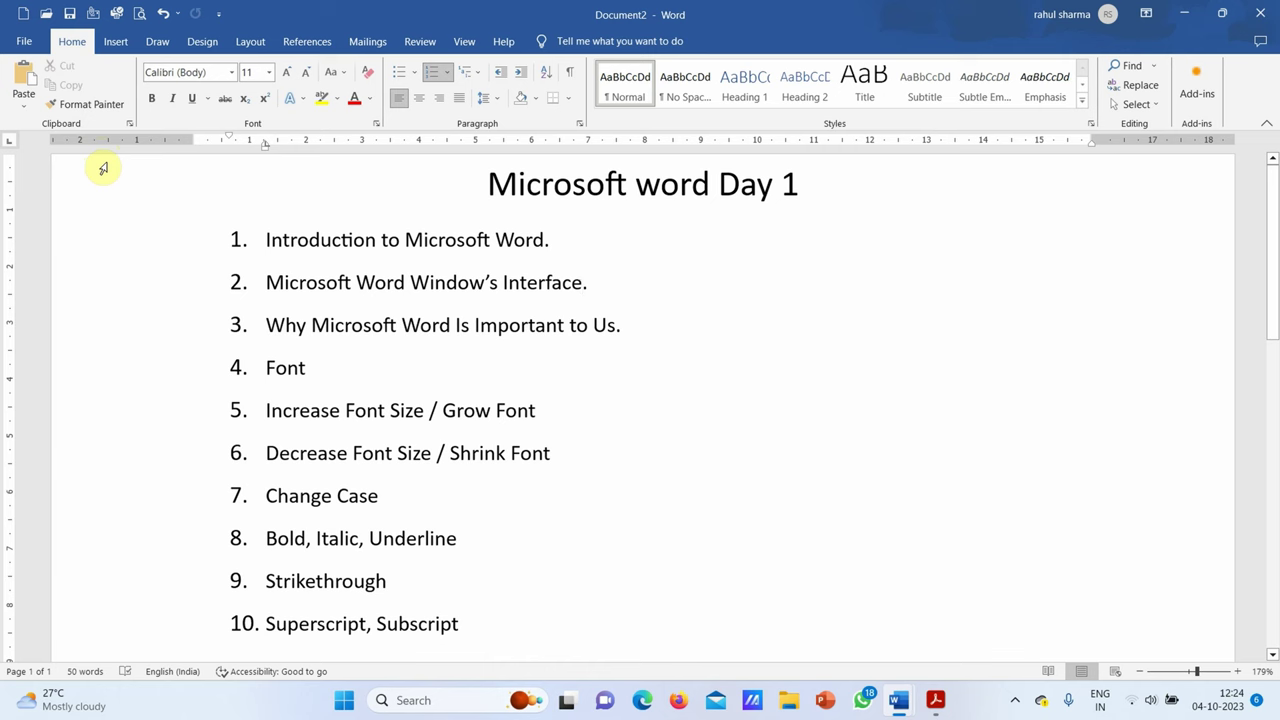
{"action": "left_click", "coordinate": [140, 334]}
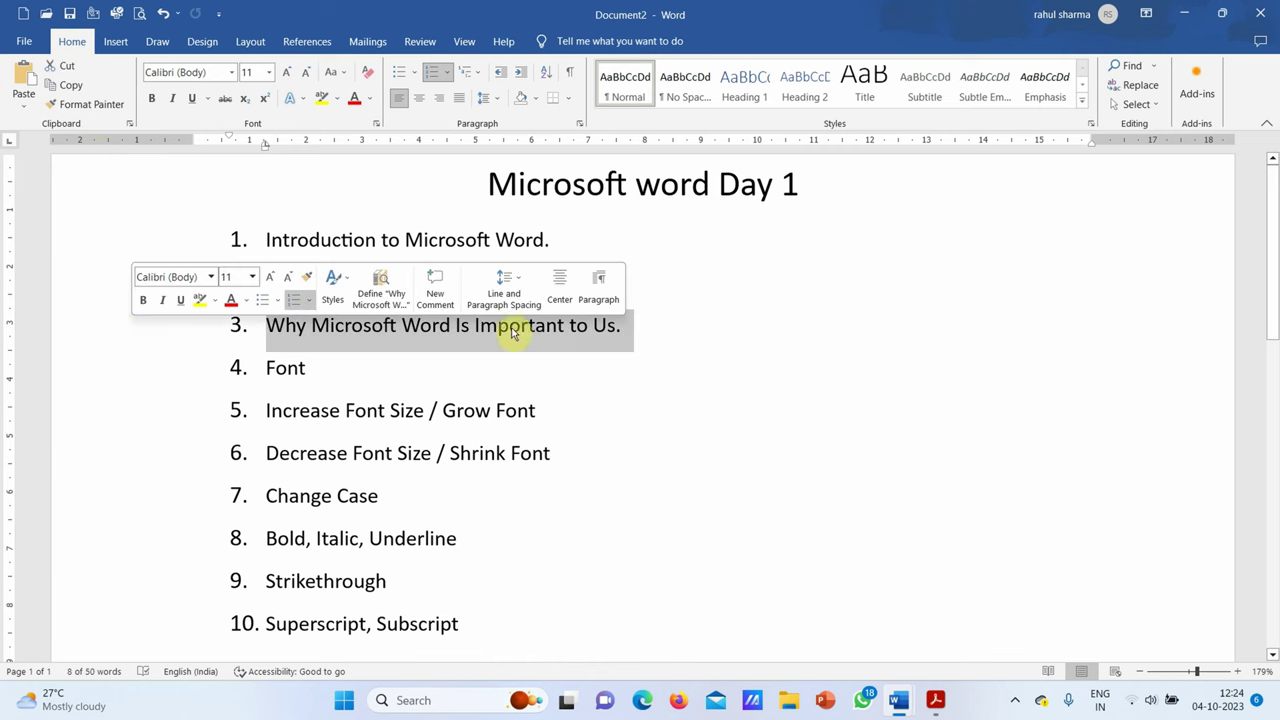
{"action": "left_click", "coordinate": [625, 338]}
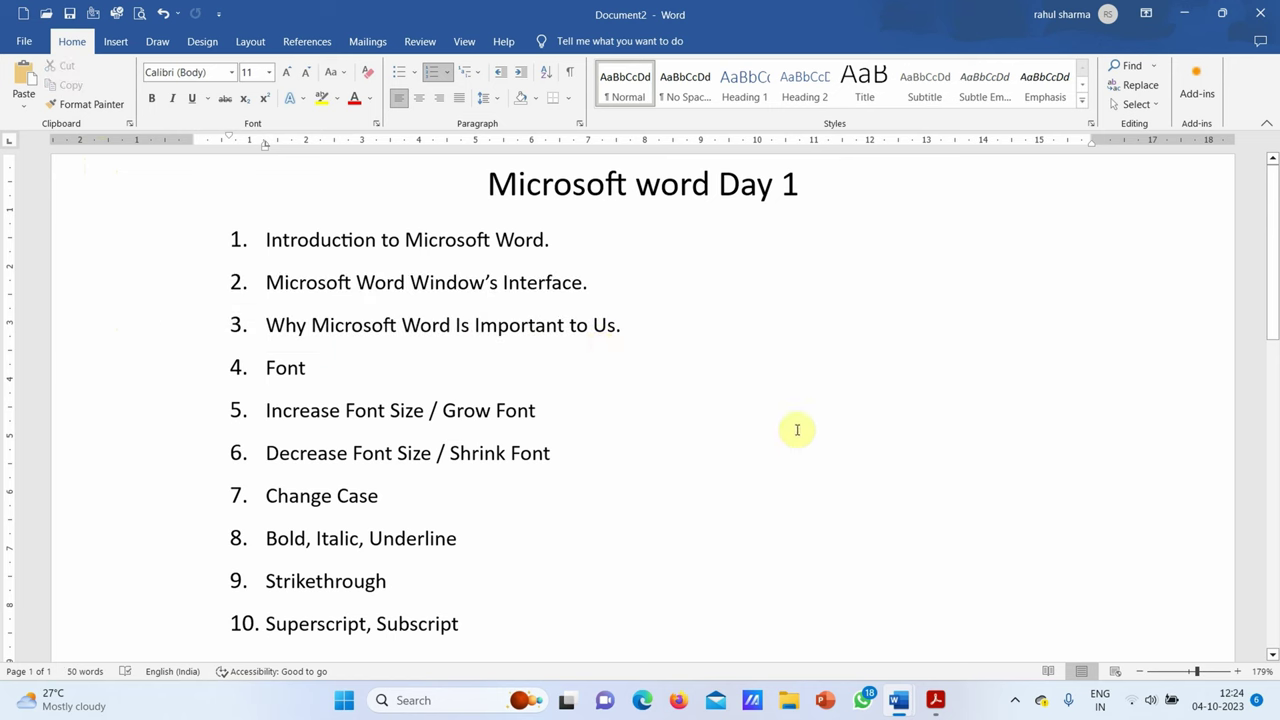
Step: Bring Resume.pdf forward, zoom it to 150% and scroll through the resume
{"action": "mouse_move", "coordinate": [938, 705]}
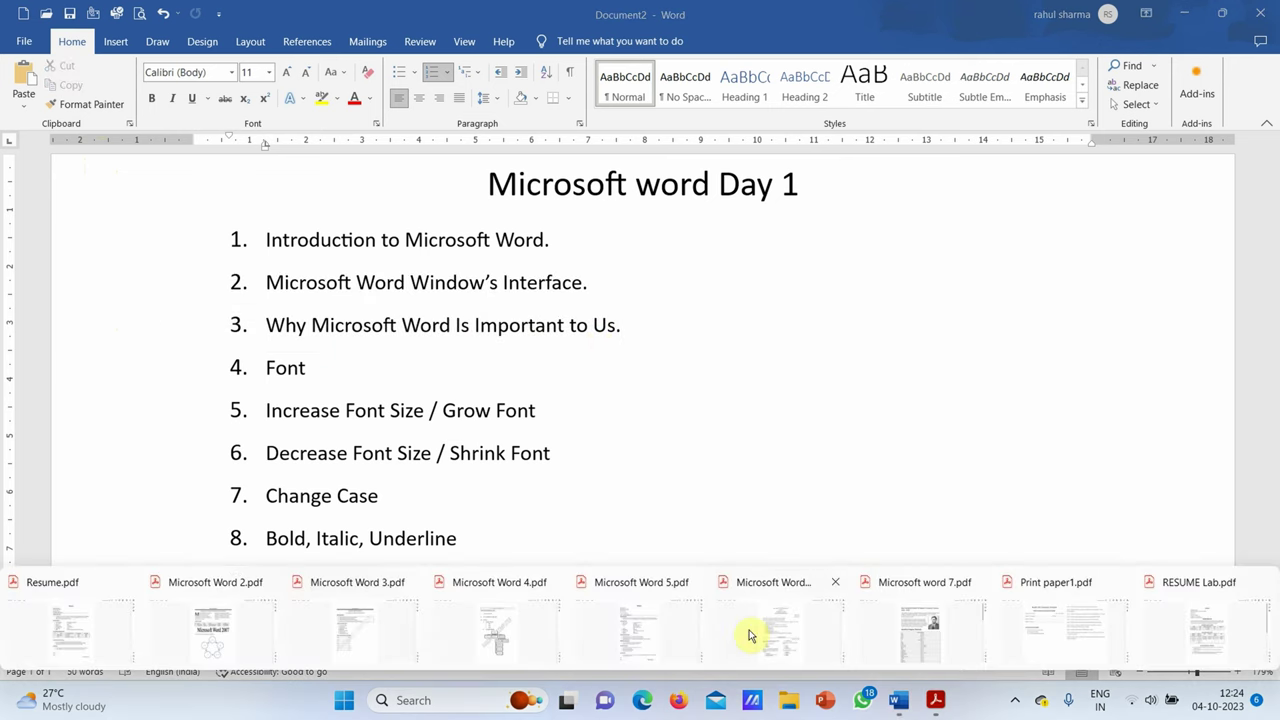
{"action": "left_click", "coordinate": [92, 612]}
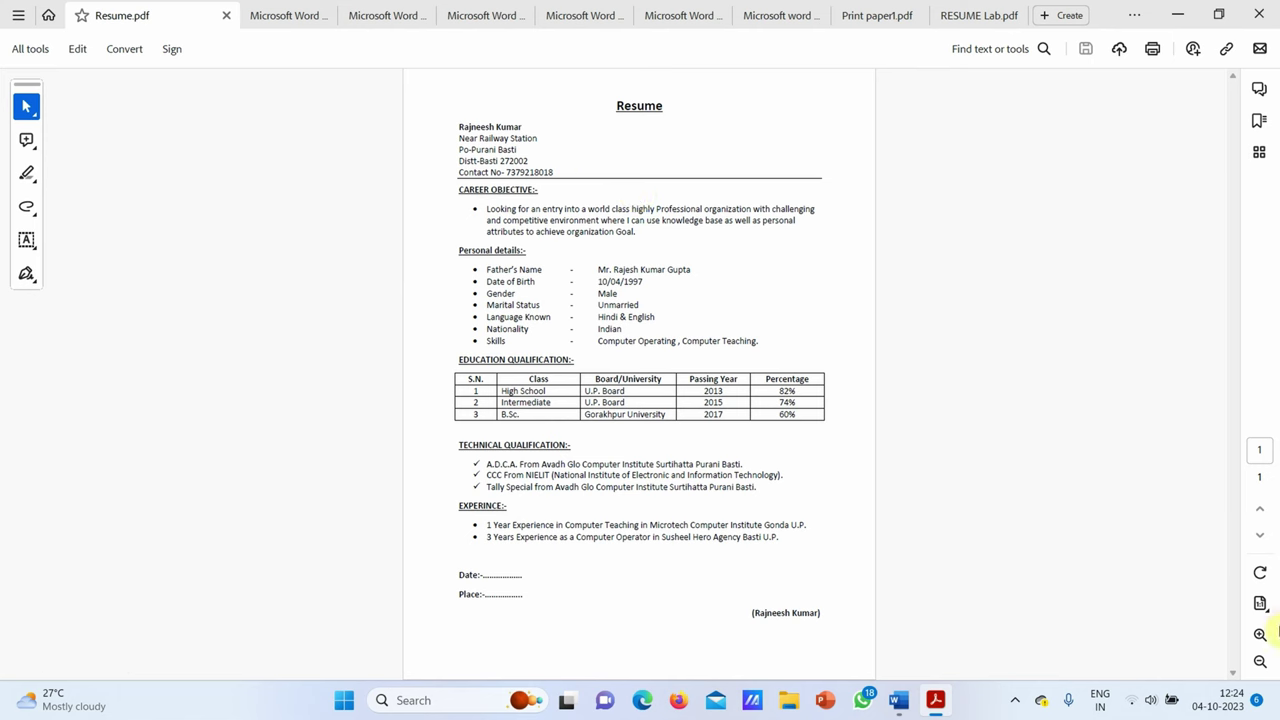
{"action": "left_click", "coordinate": [1259, 636]}
{"action": "left_click", "coordinate": [1259, 636]}
{"action": "left_click", "coordinate": [1259, 636]}
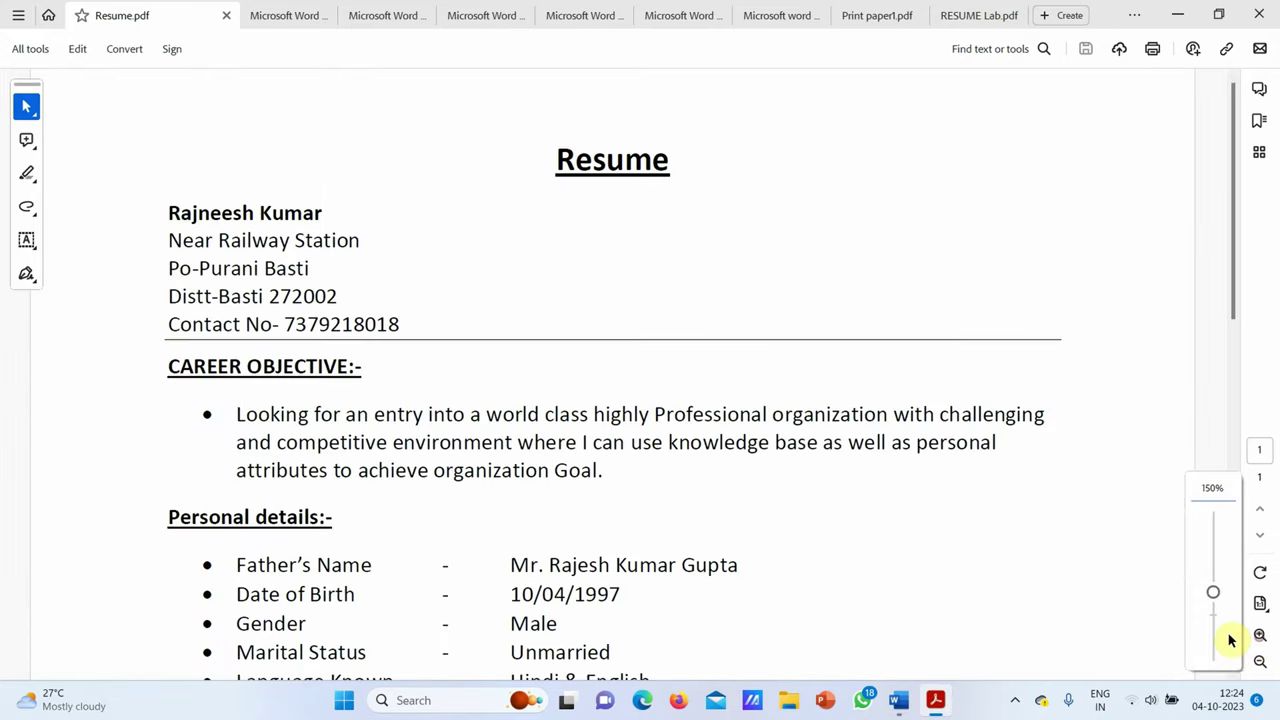
{"action": "scroll", "coordinate": [560, 342], "scroll_direction": "down", "scroll_amount": 2}
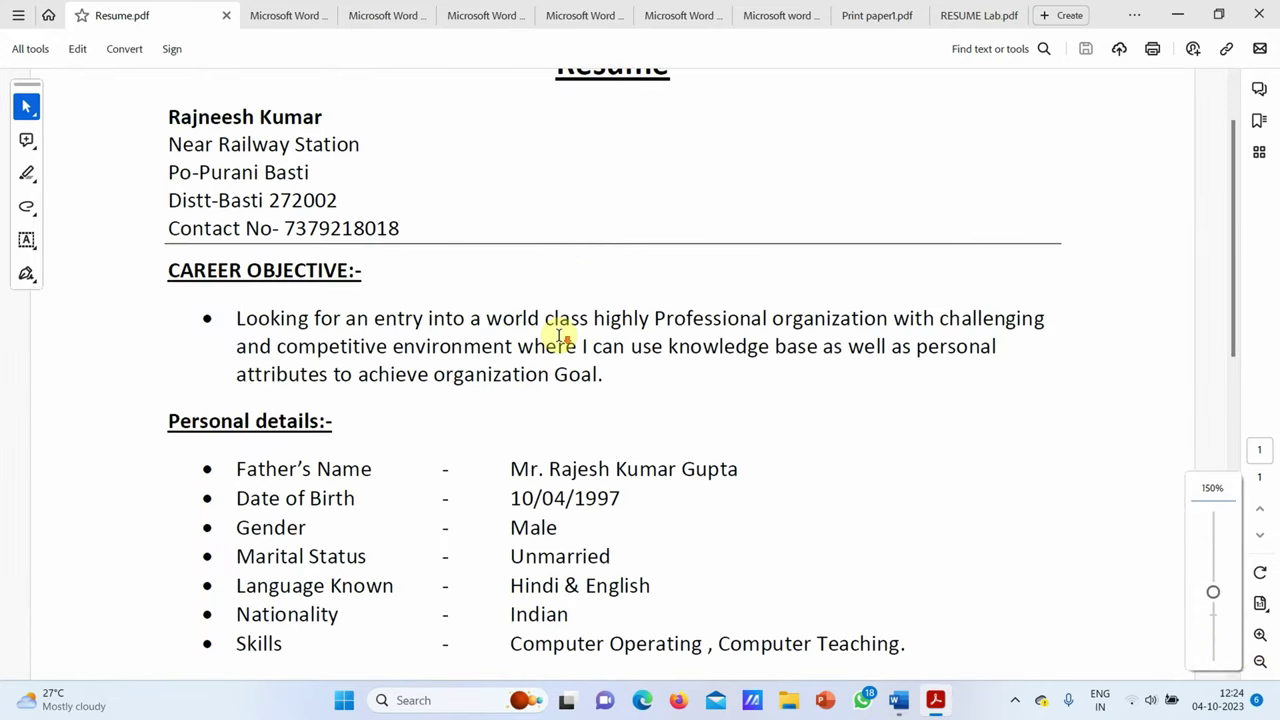
{"action": "scroll", "coordinate": [560, 335], "scroll_direction": "down", "scroll_amount": 3}
{"action": "scroll", "coordinate": [560, 335], "scroll_direction": "down", "scroll_amount": 3}
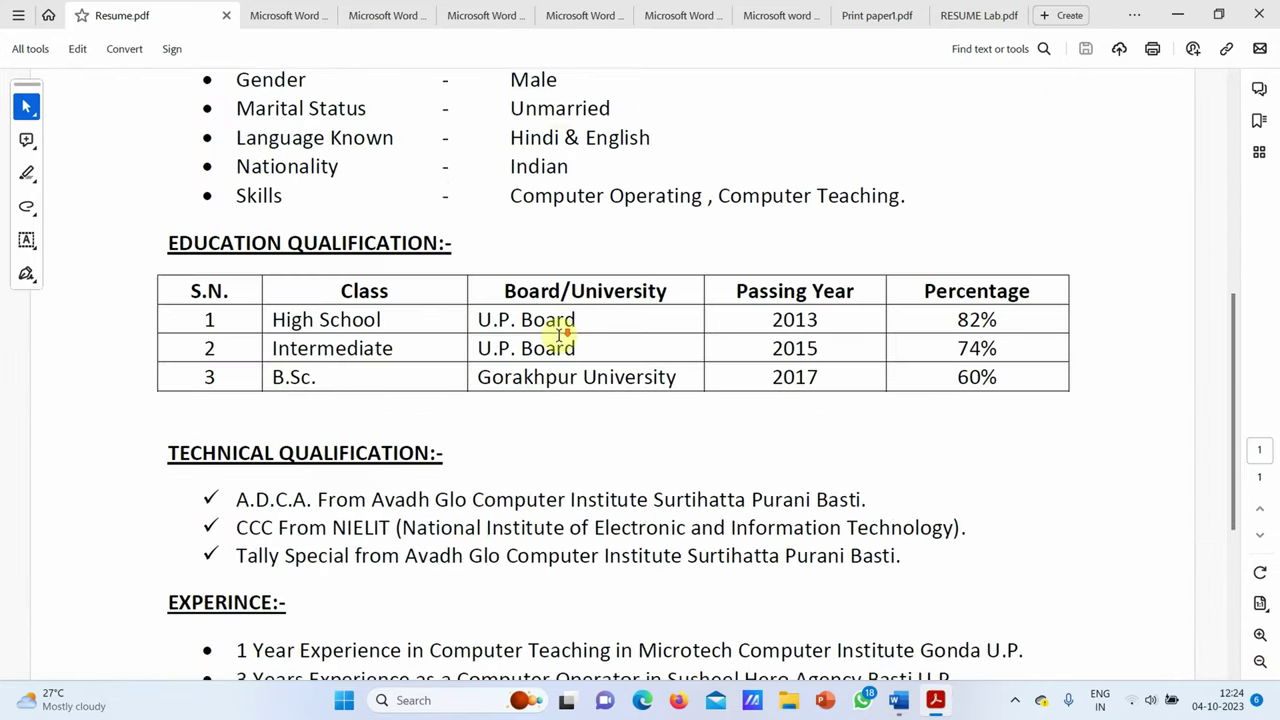
{"action": "scroll", "coordinate": [560, 335], "scroll_direction": "down", "scroll_amount": 2}
{"action": "scroll", "coordinate": [560, 335], "scroll_direction": "down", "scroll_amount": 2}
{"action": "scroll", "coordinate": [562, 336], "scroll_direction": "down", "scroll_amount": 1}
{"action": "scroll", "coordinate": [563, 334], "scroll_direction": "up", "scroll_amount": 1}
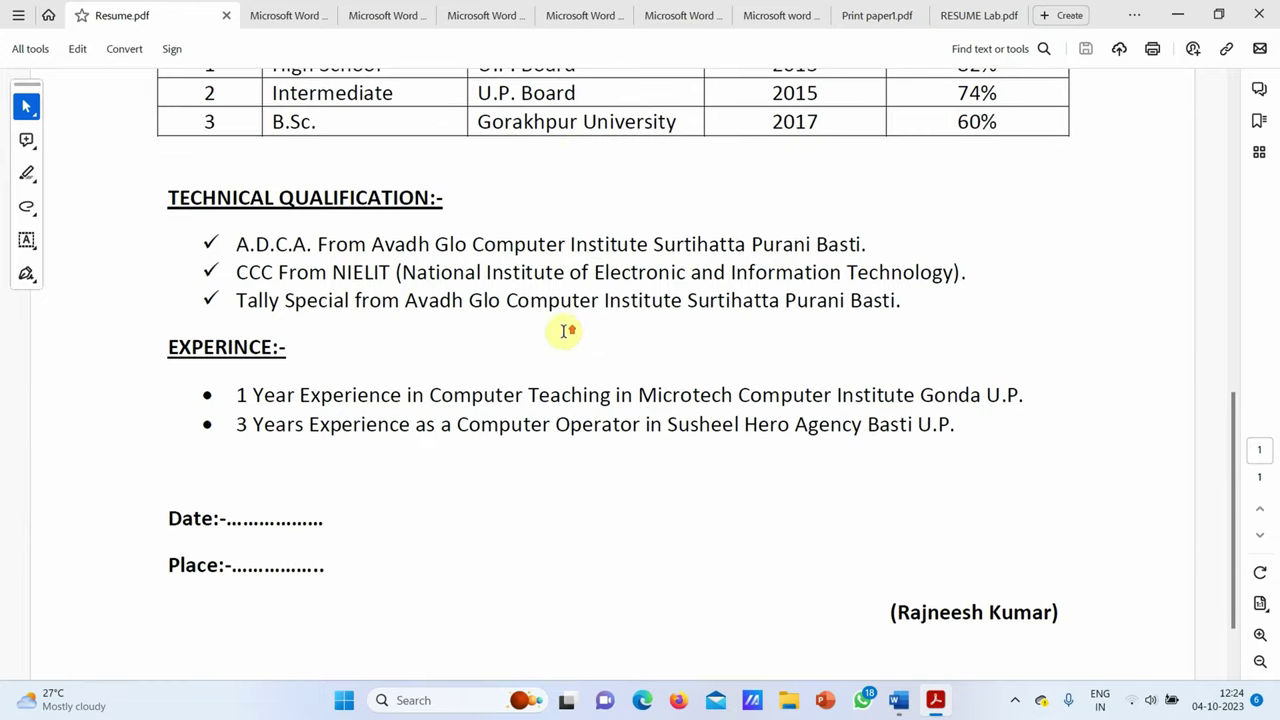
{"action": "scroll", "coordinate": [569, 326], "scroll_direction": "up", "scroll_amount": 5}
{"action": "scroll", "coordinate": [571, 323], "scroll_direction": "up", "scroll_amount": 1}
{"action": "scroll", "coordinate": [569, 323], "scroll_direction": "up", "scroll_amount": 2}
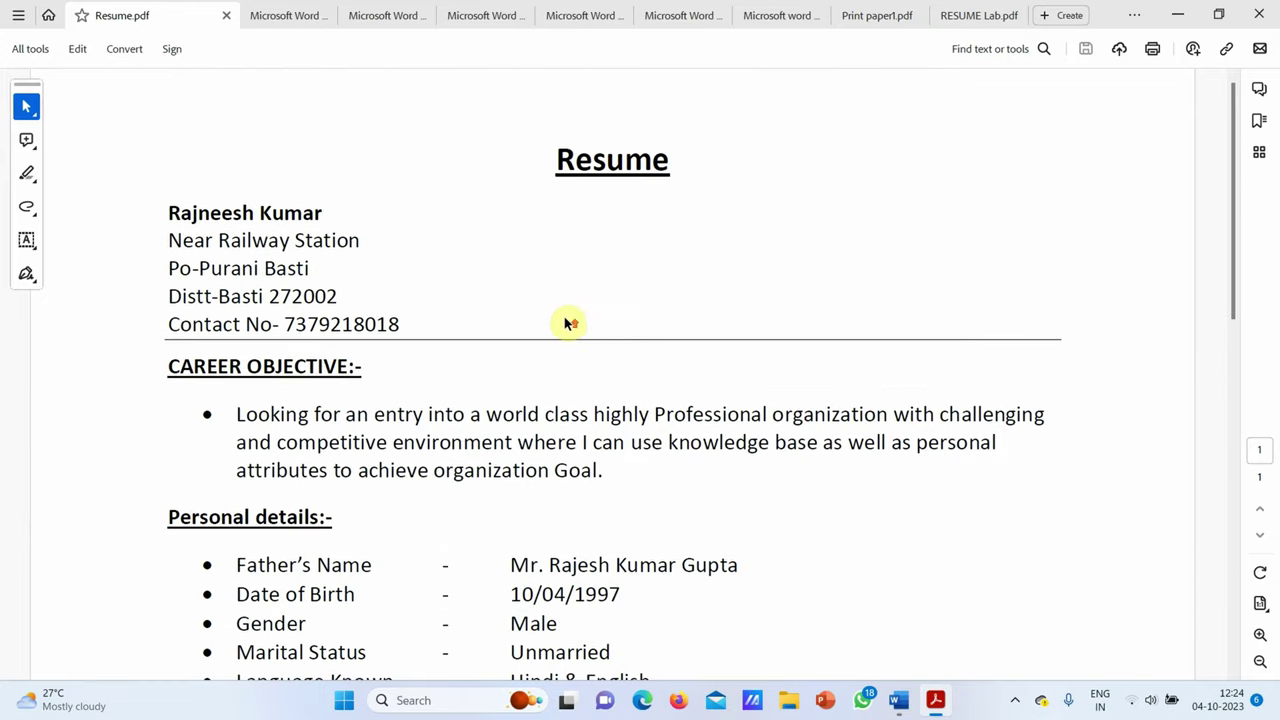
{"action": "scroll", "coordinate": [565, 320], "scroll_direction": "down", "scroll_amount": 1}
{"action": "scroll", "coordinate": [563, 318], "scroll_direction": "down", "scroll_amount": 2}
{"action": "scroll", "coordinate": [562, 317], "scroll_direction": "down", "scroll_amount": 2}
{"action": "scroll", "coordinate": [565, 317], "scroll_direction": "down", "scroll_amount": 4}
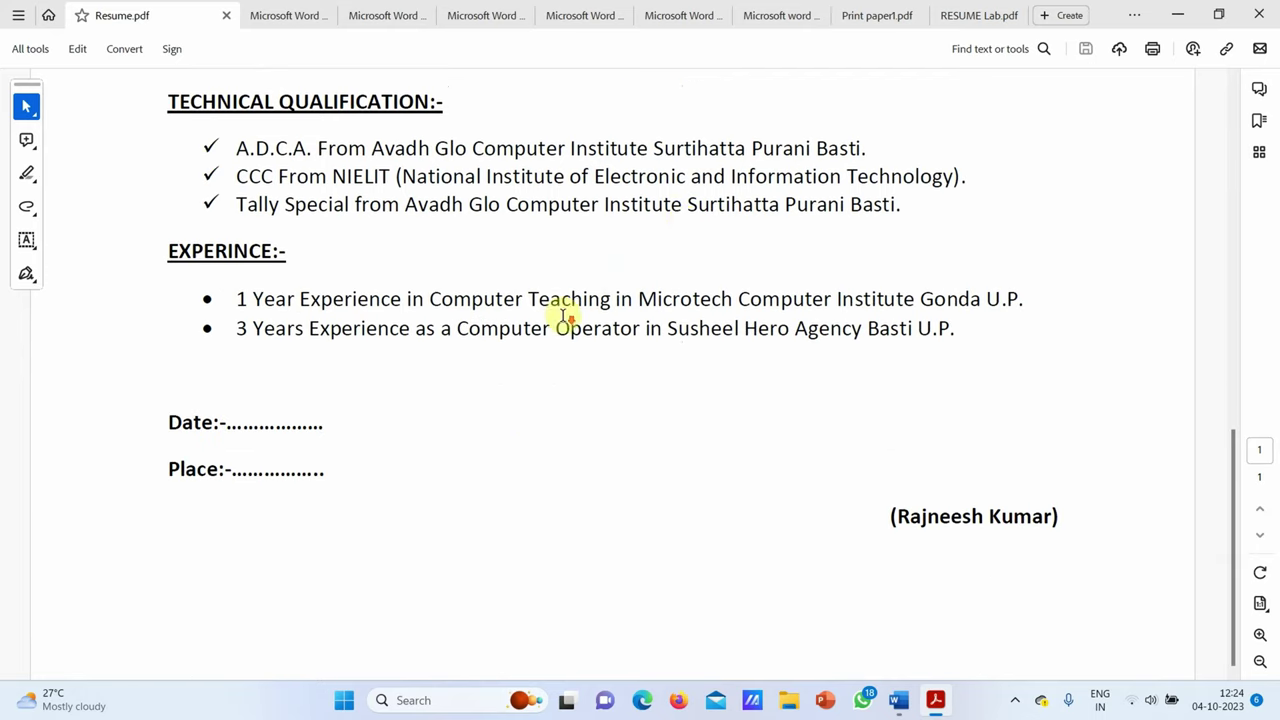
Step: Compare with RESUME Lab.pdf, then view Resume.pdf zoomed out to 75%
{"action": "left_click", "coordinate": [971, 15]}
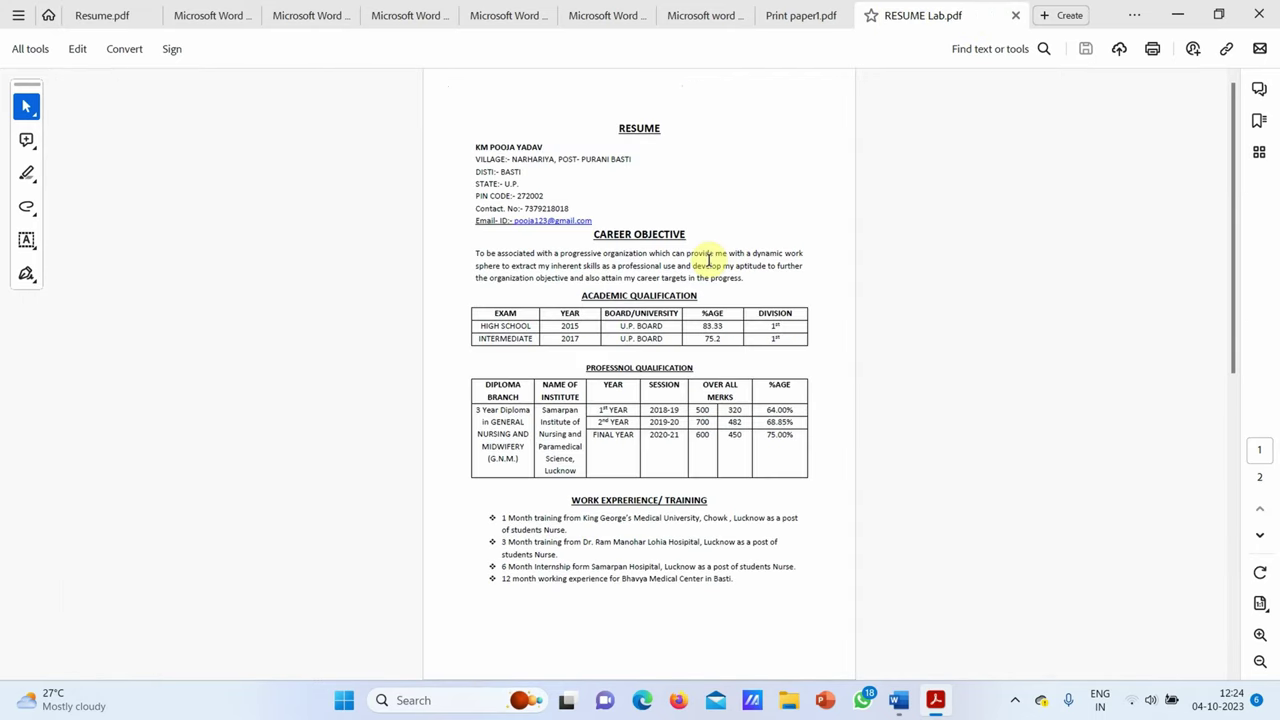
{"action": "scroll", "coordinate": [699, 348], "scroll_direction": "down", "scroll_amount": 2}
{"action": "scroll", "coordinate": [699, 348], "scroll_direction": "down", "scroll_amount": 4}
{"action": "scroll", "coordinate": [699, 348], "scroll_direction": "down", "scroll_amount": 2}
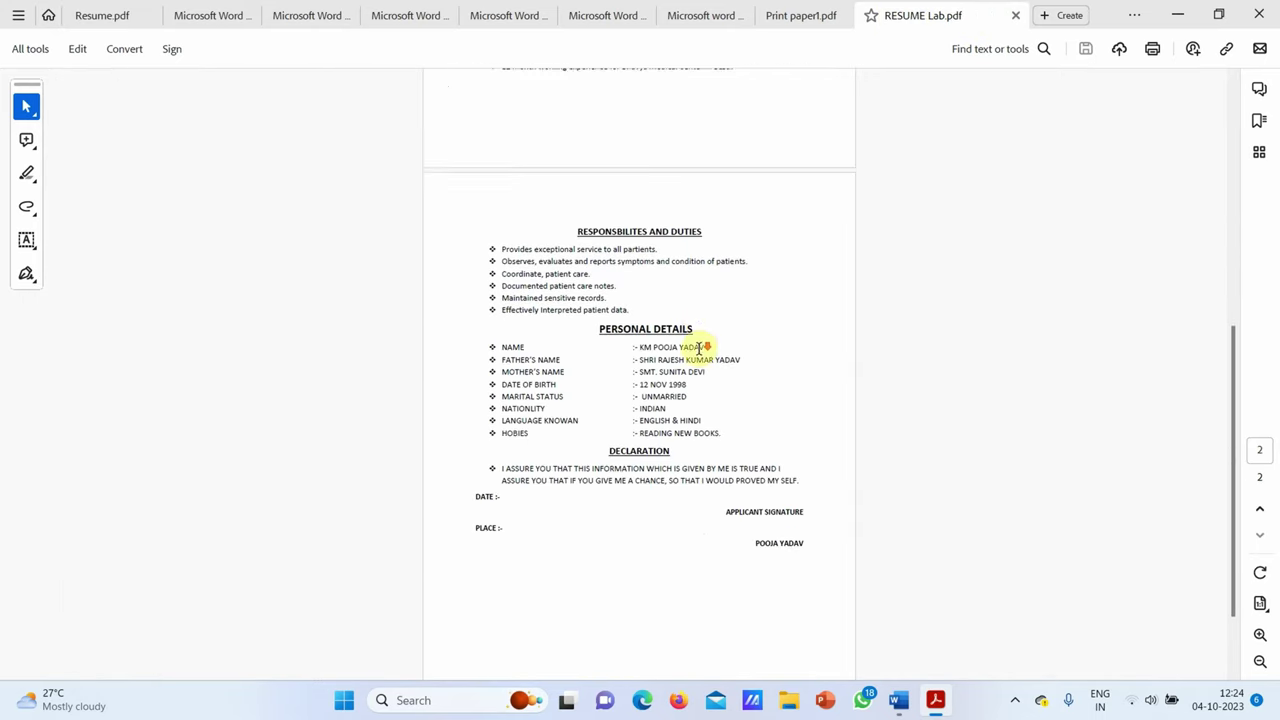
{"action": "scroll", "coordinate": [699, 348], "scroll_direction": "down", "scroll_amount": 2}
{"action": "scroll", "coordinate": [700, 352], "scroll_direction": "up", "scroll_amount": 4}
{"action": "scroll", "coordinate": [704, 350], "scroll_direction": "up", "scroll_amount": 3}
{"action": "scroll", "coordinate": [708, 336], "scroll_direction": "up", "scroll_amount": 3}
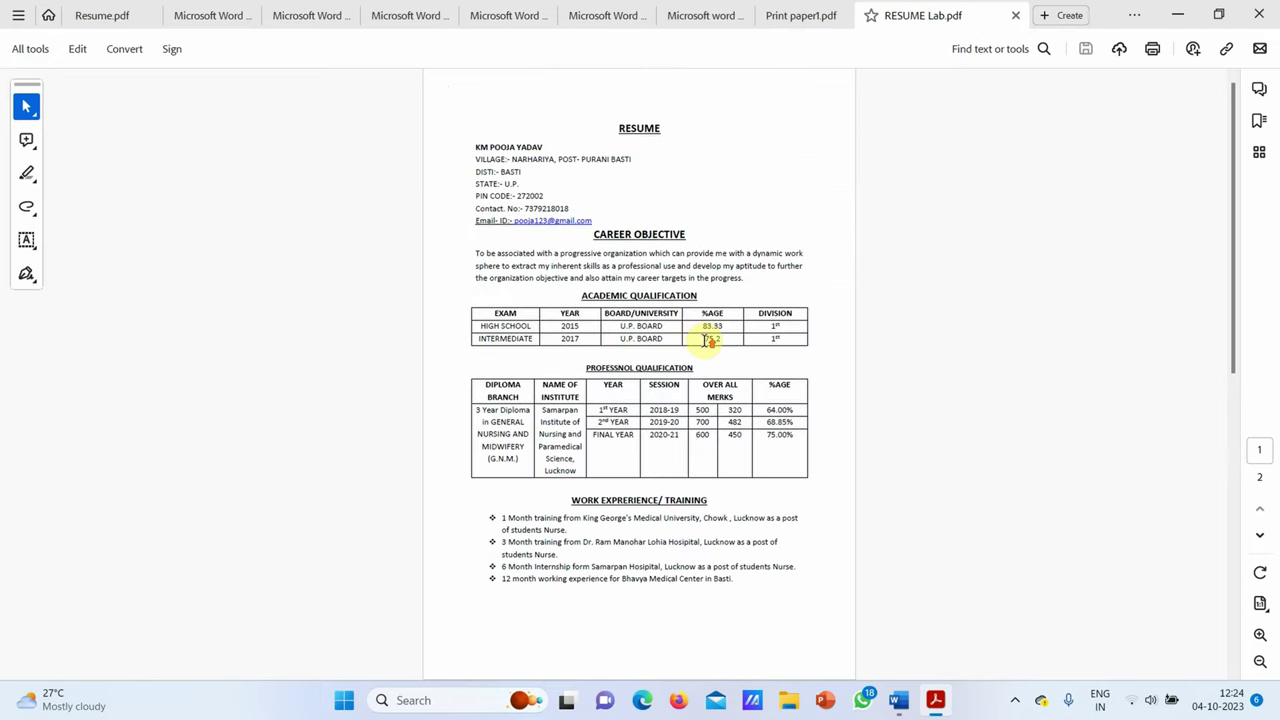
{"action": "left_click", "coordinate": [118, 15]}
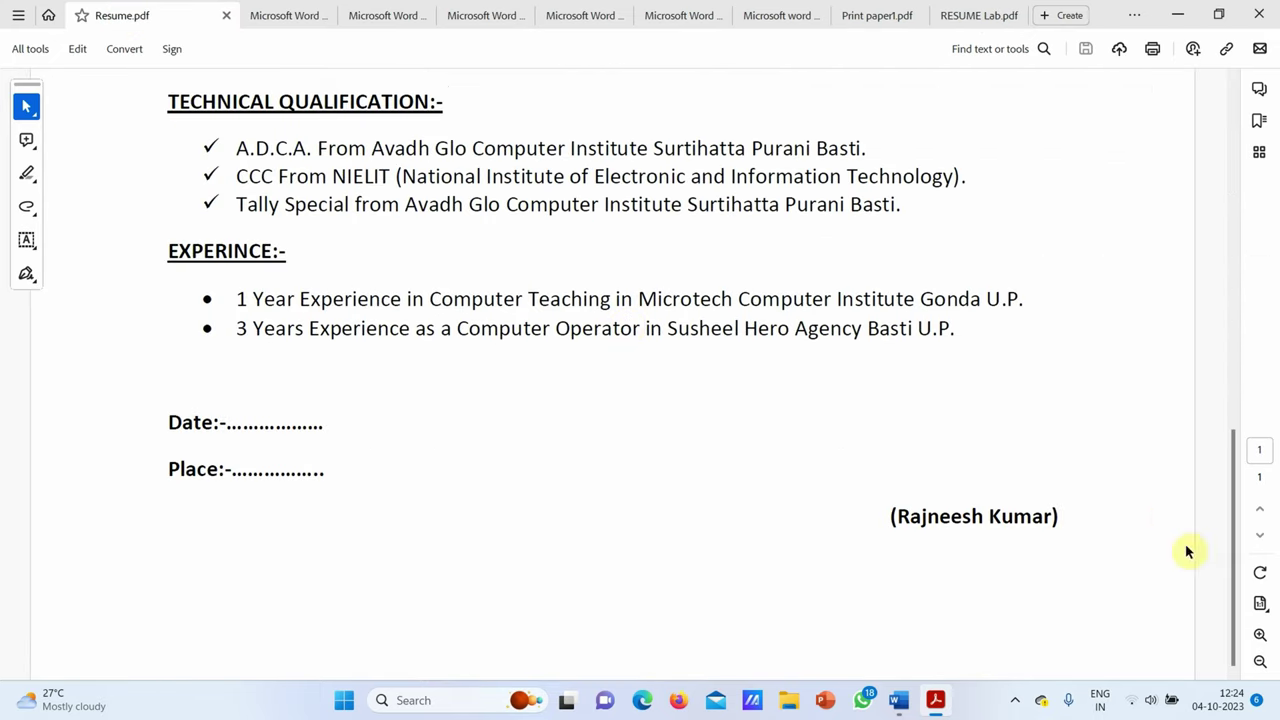
{"action": "left_click", "coordinate": [1260, 662]}
{"action": "left_click", "coordinate": [1260, 662]}
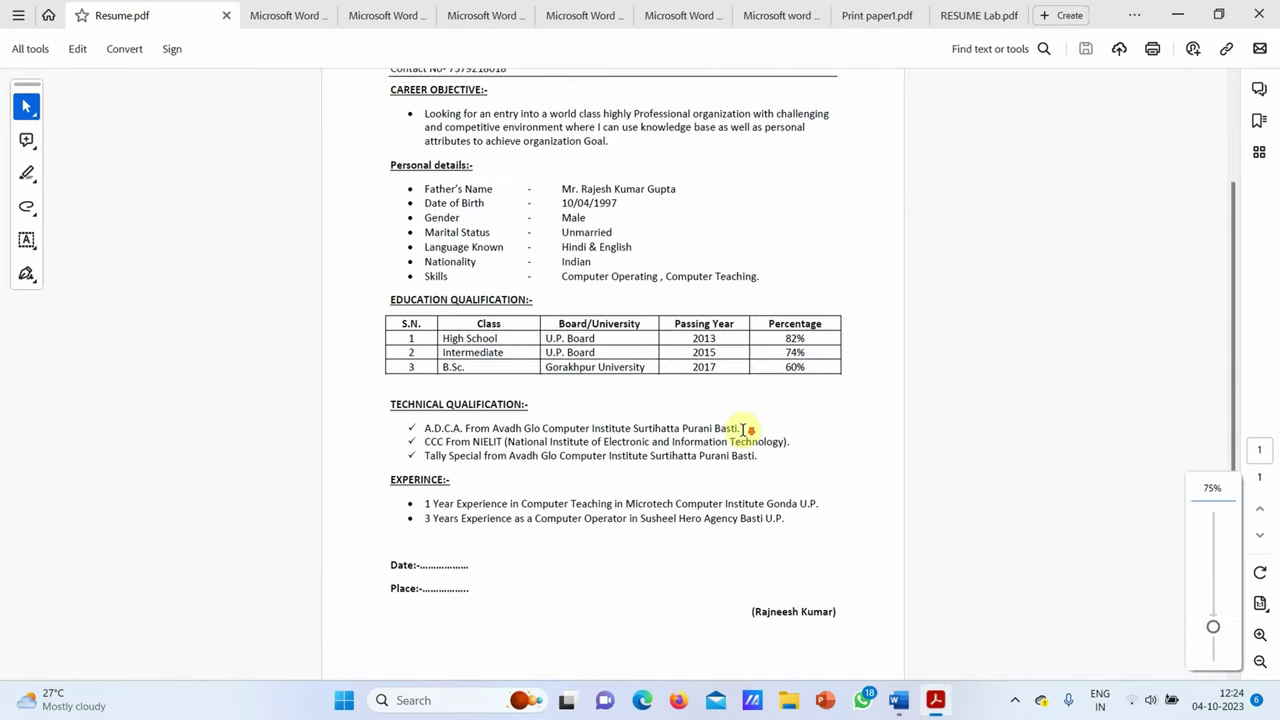
{"action": "scroll", "coordinate": [750, 442], "scroll_direction": "up", "scroll_amount": 3}
{"action": "scroll", "coordinate": [754, 444], "scroll_direction": "down", "scroll_amount": 3}
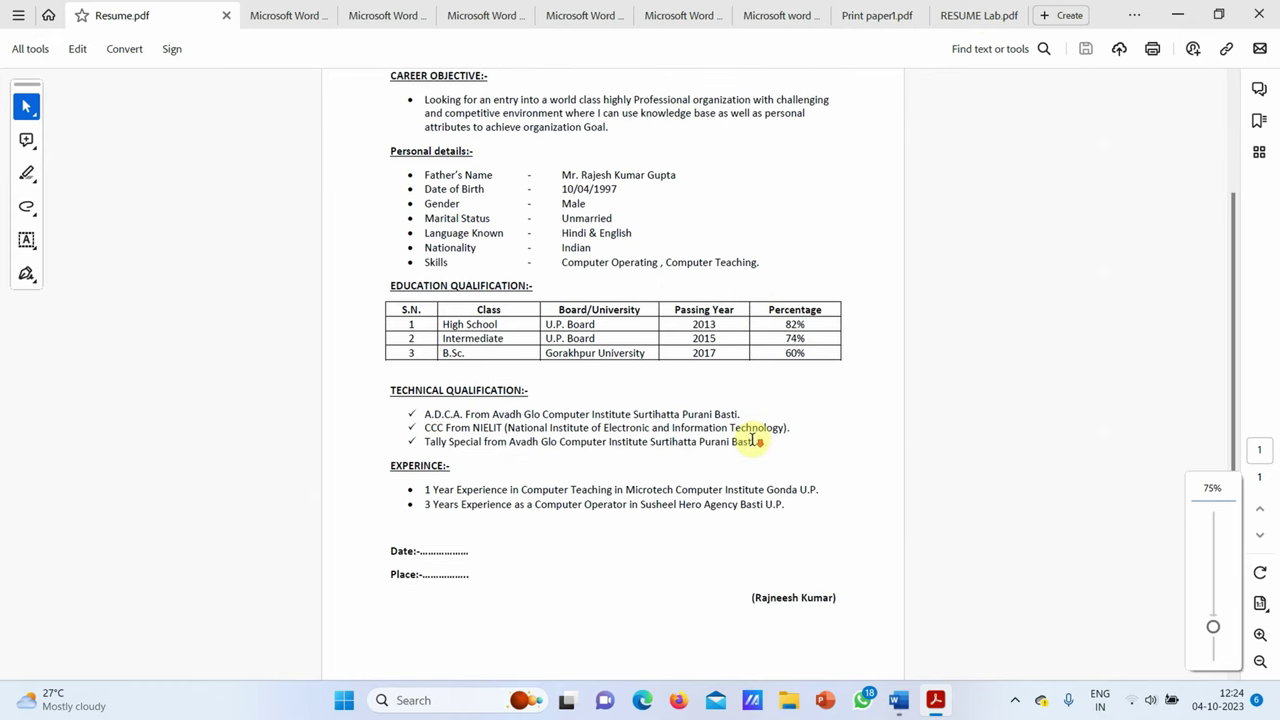
Step: Show RESUME Lab.pdf at 100% and scroll through both of its pages
{"action": "left_click", "coordinate": [975, 15]}
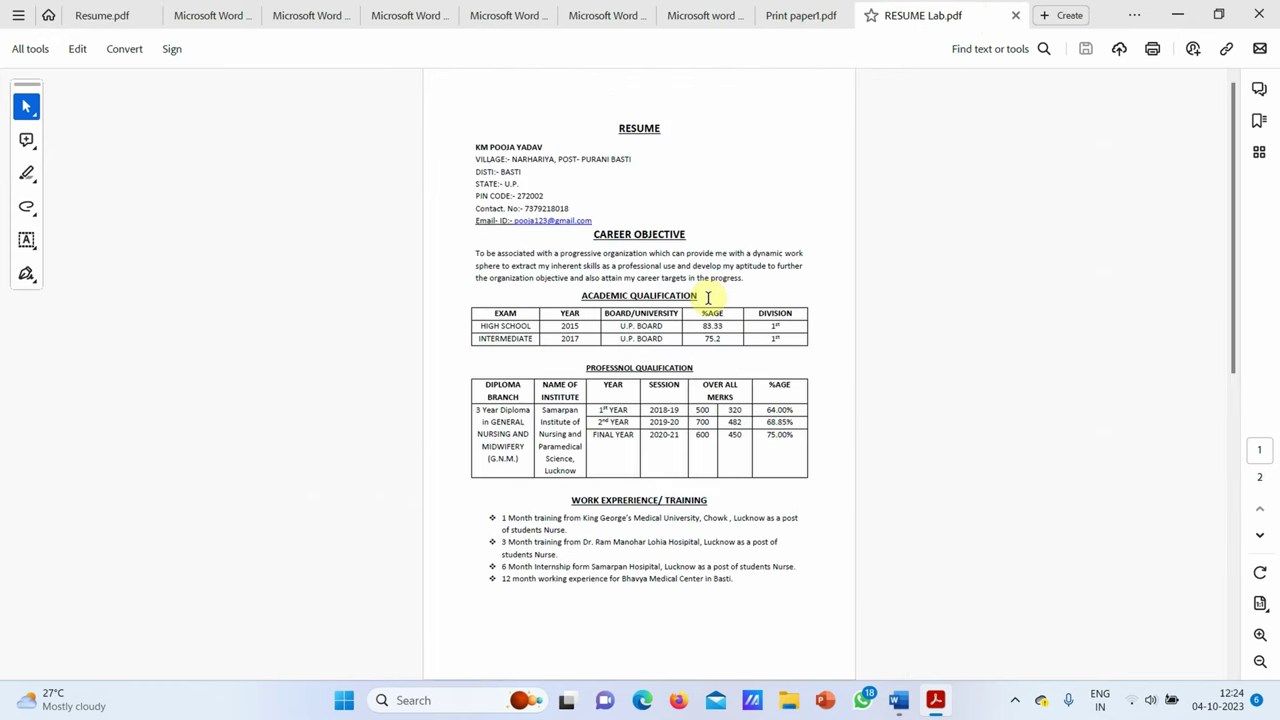
{"action": "left_click", "coordinate": [1260, 634]}
{"action": "scroll", "coordinate": [787, 453], "scroll_direction": "down", "scroll_amount": 3}
{"action": "scroll", "coordinate": [787, 453], "scroll_direction": "down", "scroll_amount": 6}
{"action": "scroll", "coordinate": [789, 460], "scroll_direction": "down", "scroll_amount": 4}
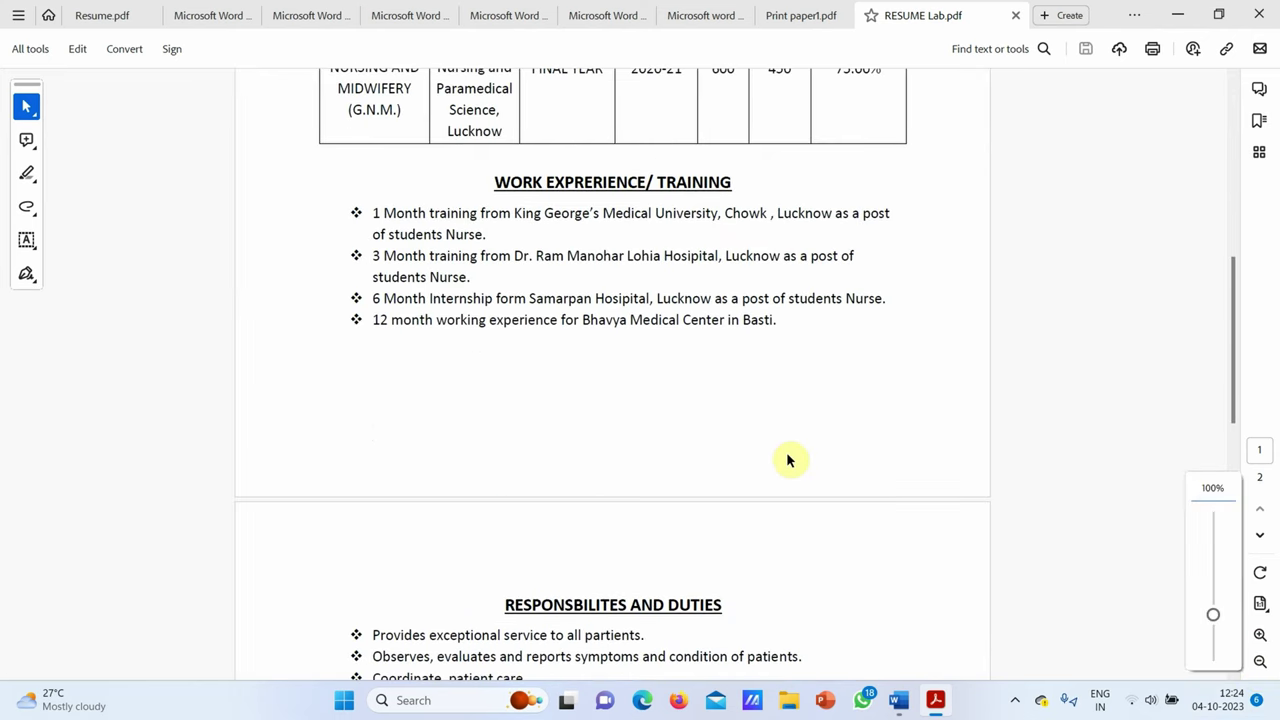
{"action": "scroll", "coordinate": [789, 460], "scroll_direction": "down", "scroll_amount": 5}
{"action": "scroll", "coordinate": [806, 446], "scroll_direction": "down", "scroll_amount": 6}
{"action": "scroll", "coordinate": [820, 471], "scroll_direction": "down", "scroll_amount": 3}
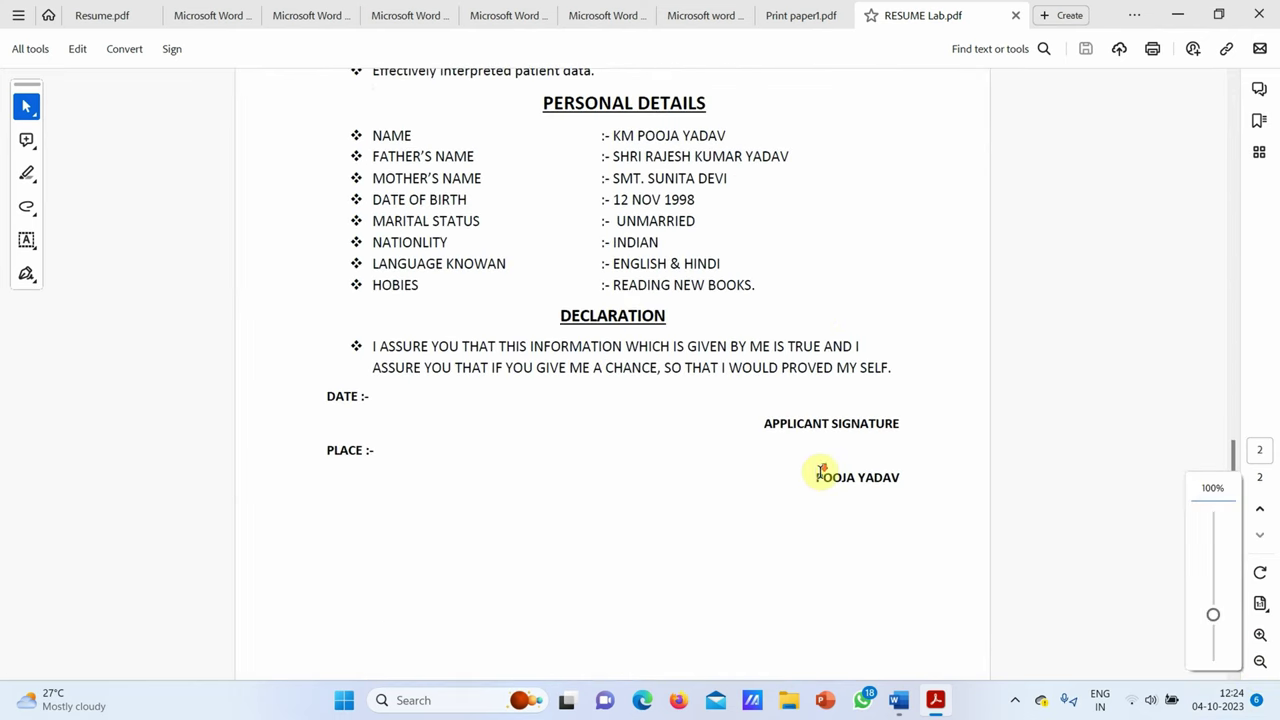
{"action": "scroll", "coordinate": [820, 468], "scroll_direction": "down", "scroll_amount": 4}
{"action": "scroll", "coordinate": [820, 468], "scroll_direction": "up", "scroll_amount": 3}
{"action": "scroll", "coordinate": [822, 455], "scroll_direction": "up", "scroll_amount": 3}
{"action": "scroll", "coordinate": [815, 450], "scroll_direction": "up", "scroll_amount": 7}
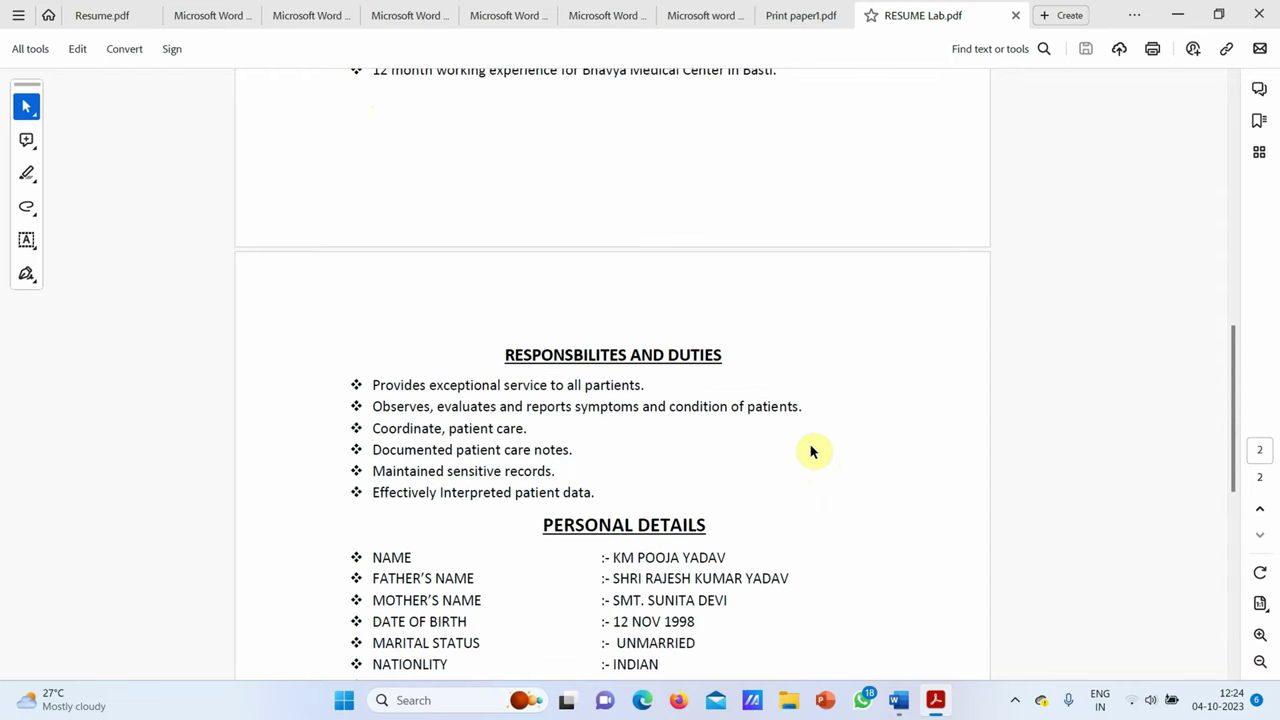
{"action": "scroll", "coordinate": [808, 446], "scroll_direction": "up", "scroll_amount": 5}
{"action": "scroll", "coordinate": [806, 444], "scroll_direction": "up", "scroll_amount": 3}
{"action": "scroll", "coordinate": [808, 438], "scroll_direction": "up", "scroll_amount": 5}
{"action": "scroll", "coordinate": [808, 438], "scroll_direction": "up", "scroll_amount": 3}
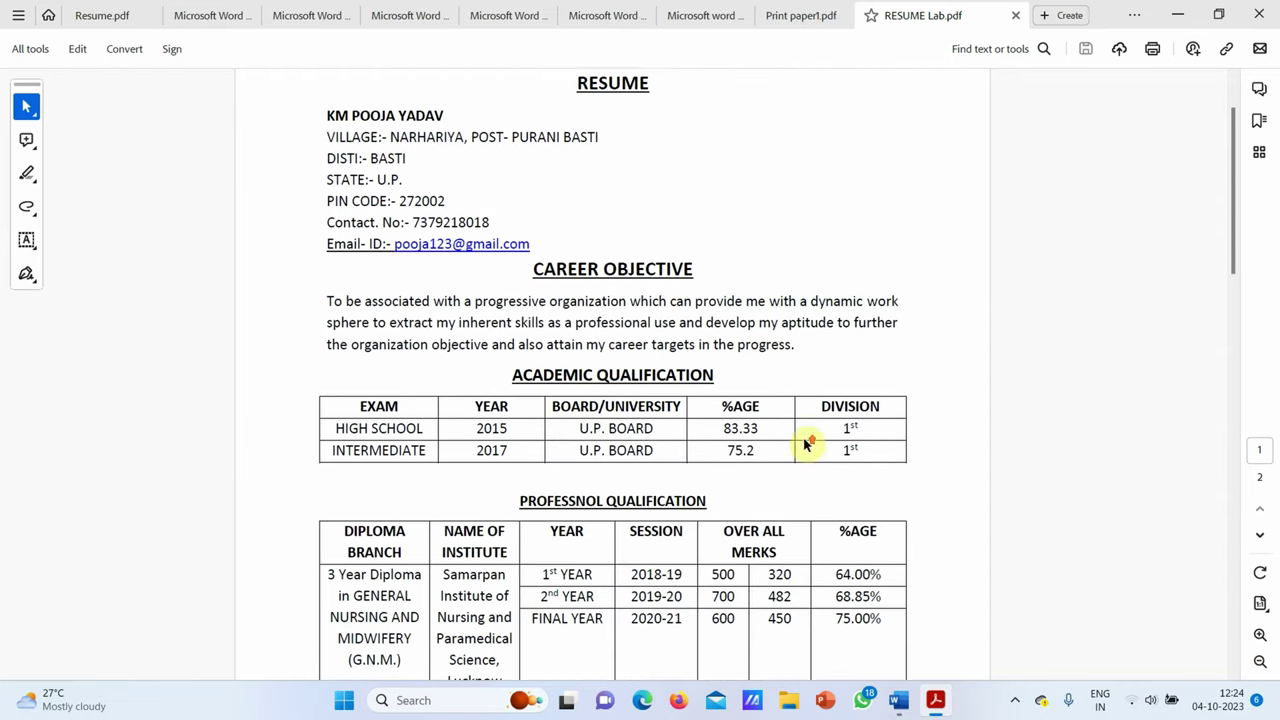
{"action": "scroll", "coordinate": [803, 438], "scroll_direction": "up", "scroll_amount": 2}
Step: View Microsoft Word 2.pdf's drop-cap page, then the Word 3, 4 and 5 PDFs
{"action": "left_click", "coordinate": [210, 16]}
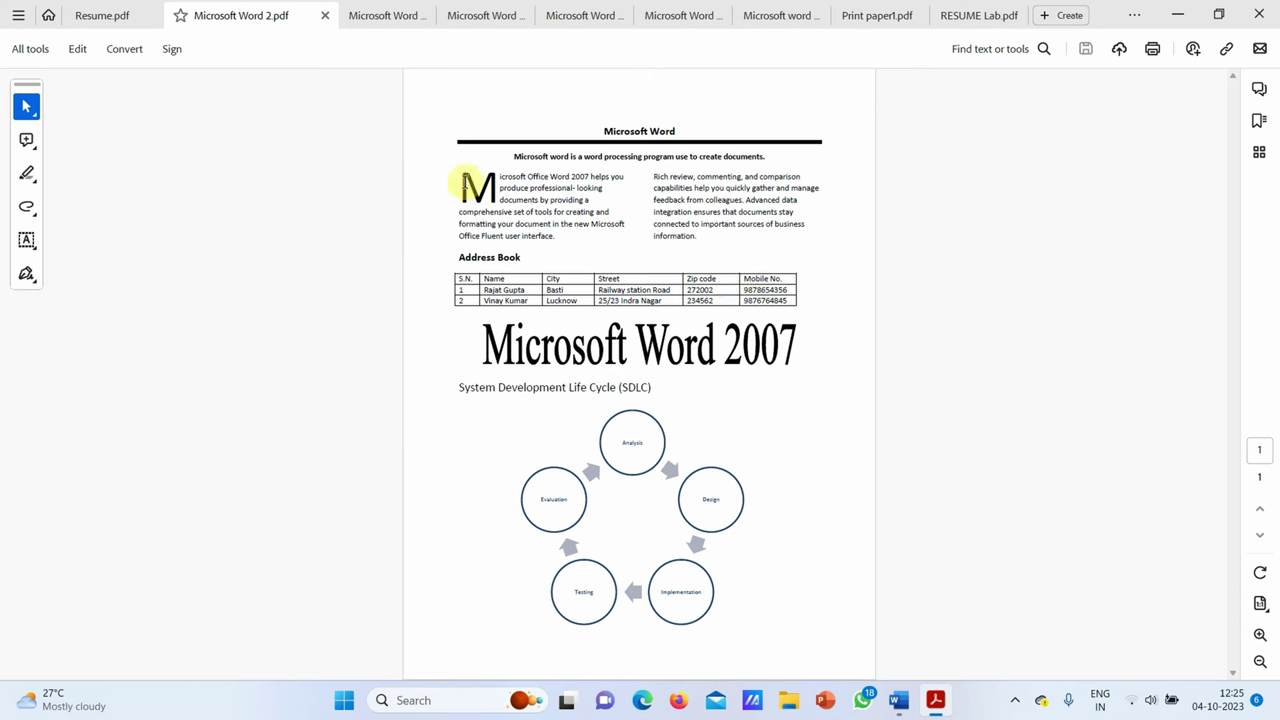
{"action": "left_click", "coordinate": [477, 188]}
{"action": "left_click", "coordinate": [489, 205]}
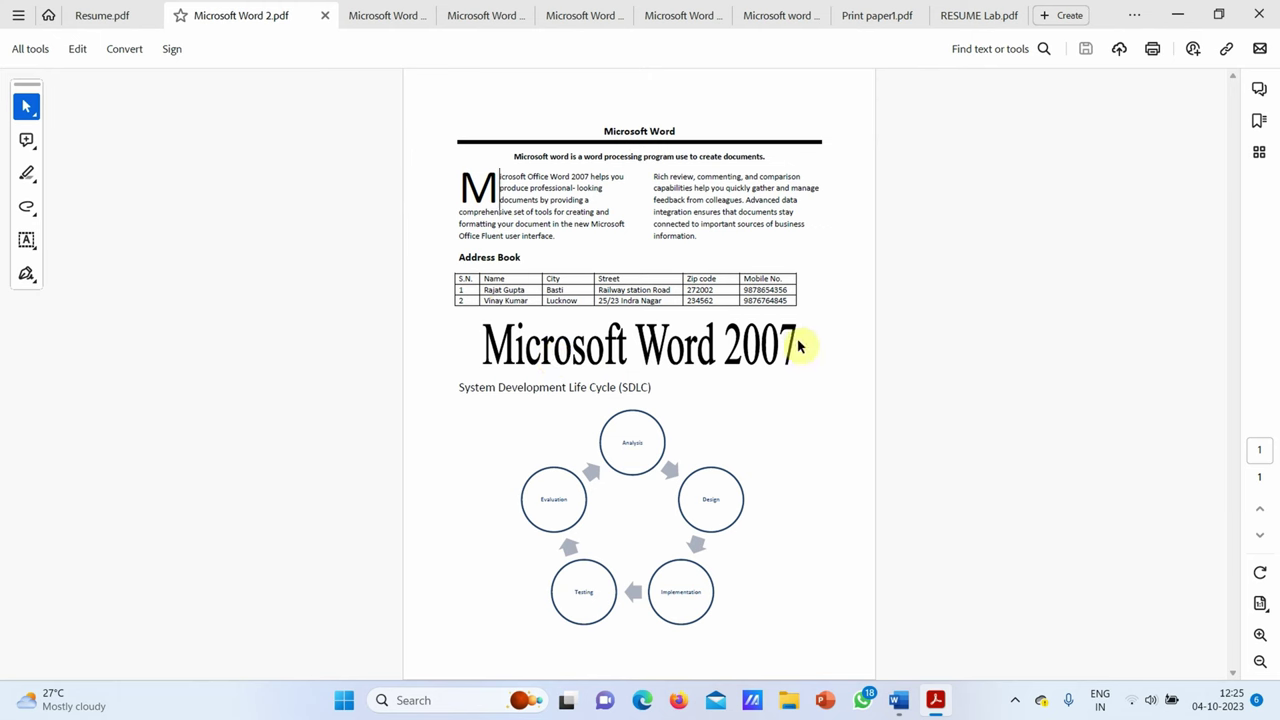
{"action": "left_click", "coordinate": [366, 20]}
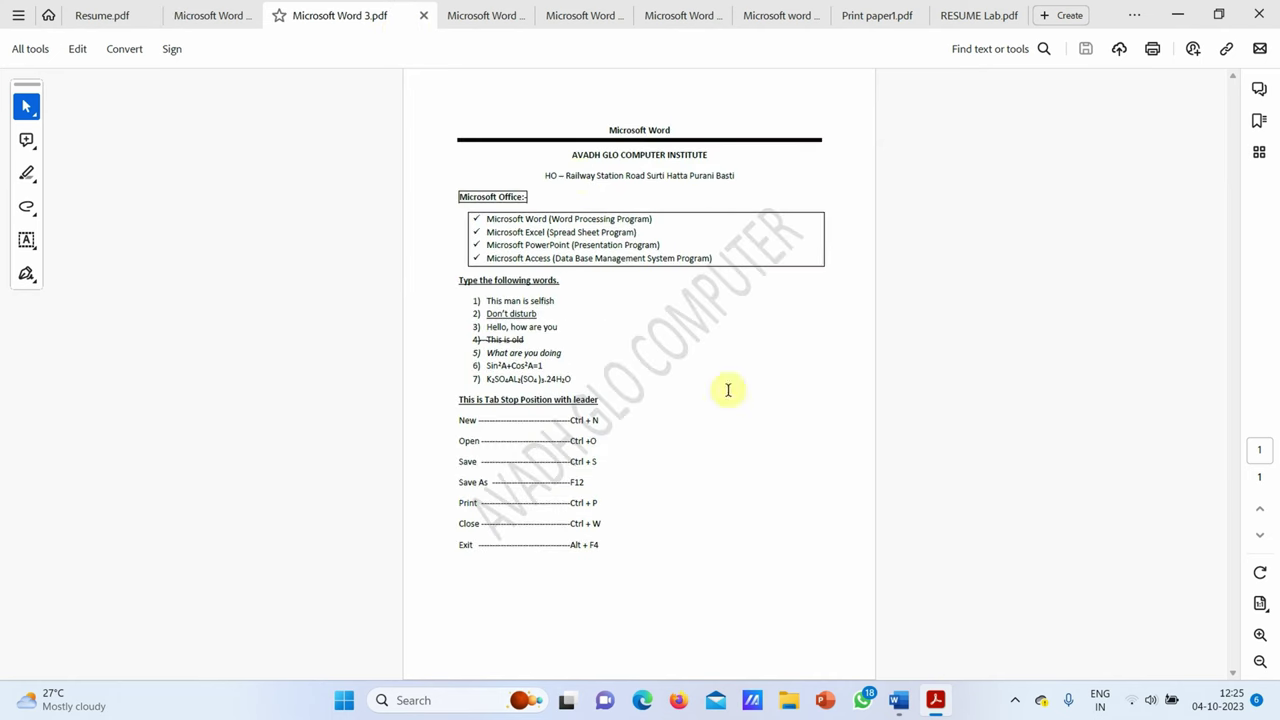
{"action": "left_click", "coordinate": [465, 25]}
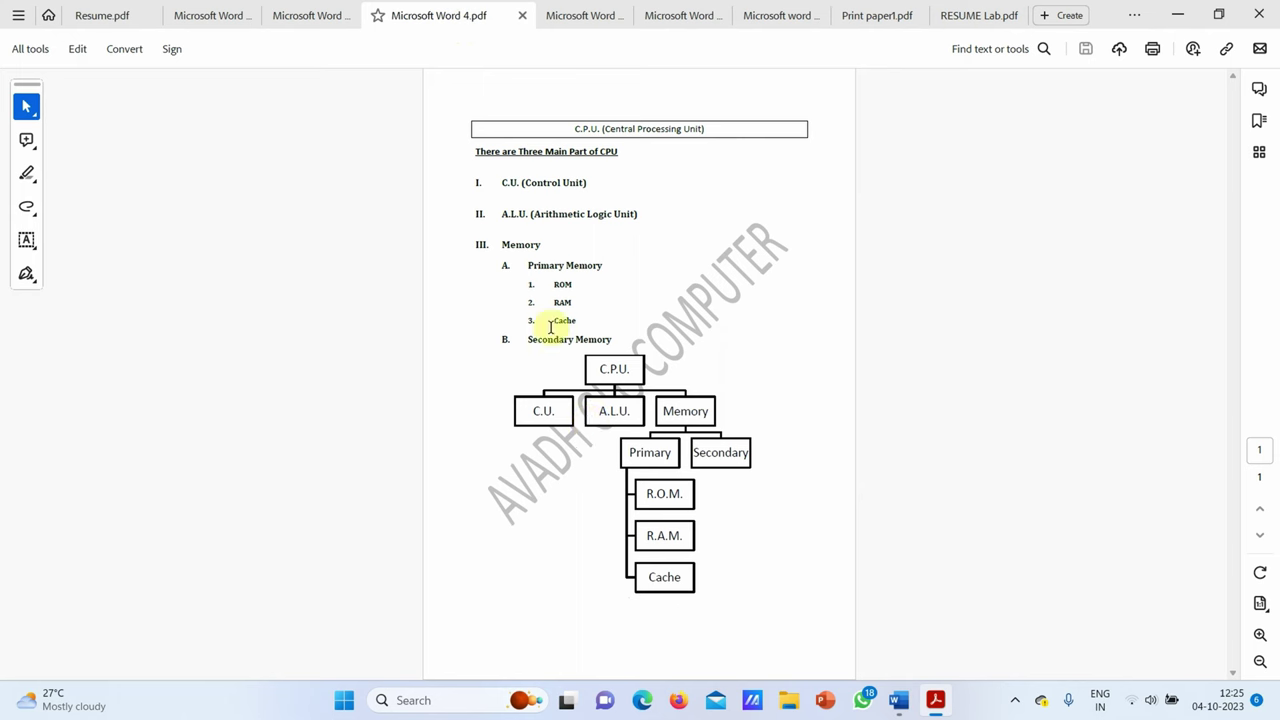
{"action": "left_click", "coordinate": [573, 16]}
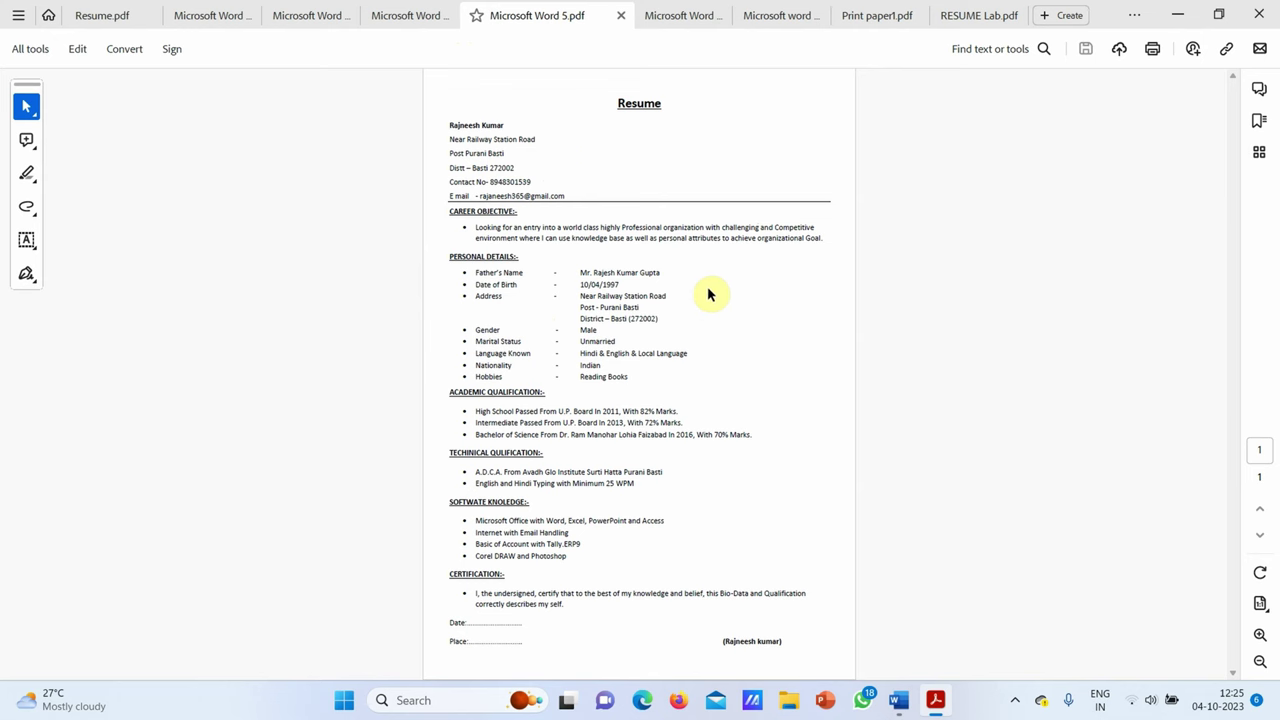
Step: Read the Microsoft Word 1.pdf maths paper at 150%, then switch to Microsoft word 7.pdf
{"action": "left_click", "coordinate": [665, 14]}
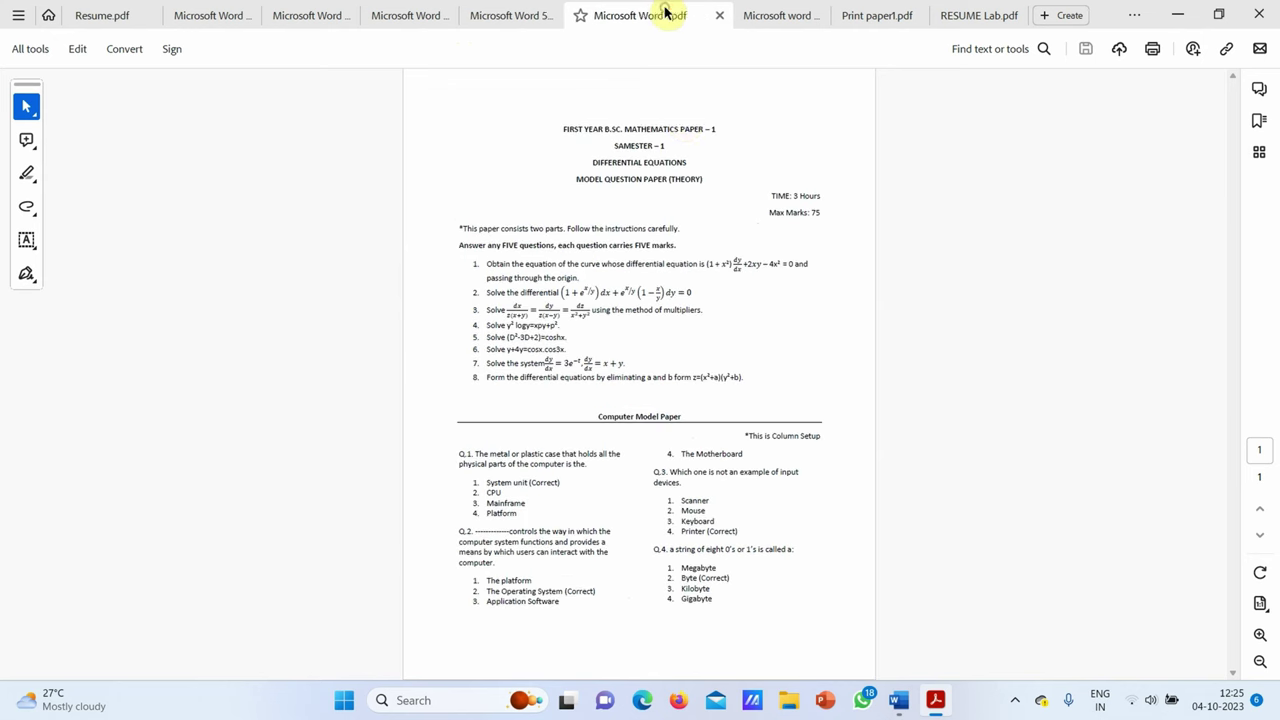
{"action": "left_click", "coordinate": [1261, 635]}
{"action": "left_click", "coordinate": [1261, 635]}
{"action": "left_click", "coordinate": [1261, 635]}
{"action": "left_click", "coordinate": [1261, 635]}
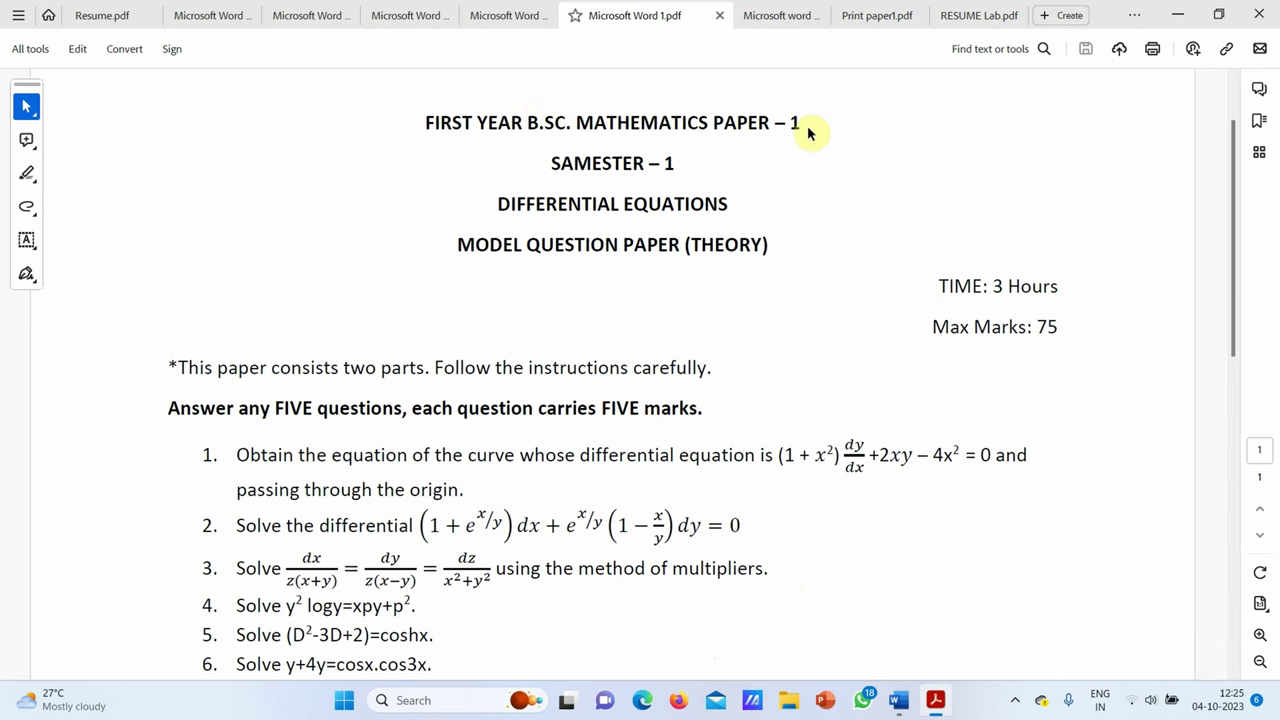
{"action": "scroll", "coordinate": [630, 235], "scroll_direction": "down", "scroll_amount": 1}
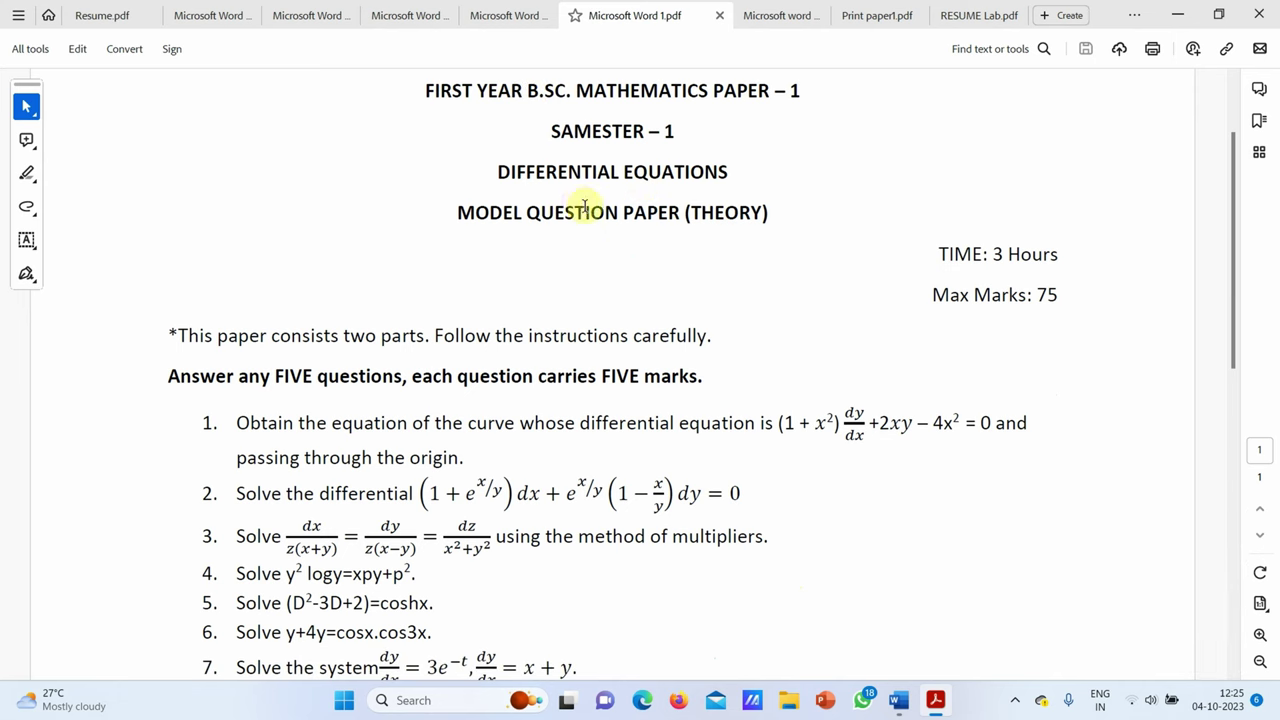
{"action": "scroll", "coordinate": [688, 261], "scroll_direction": "down", "scroll_amount": 2}
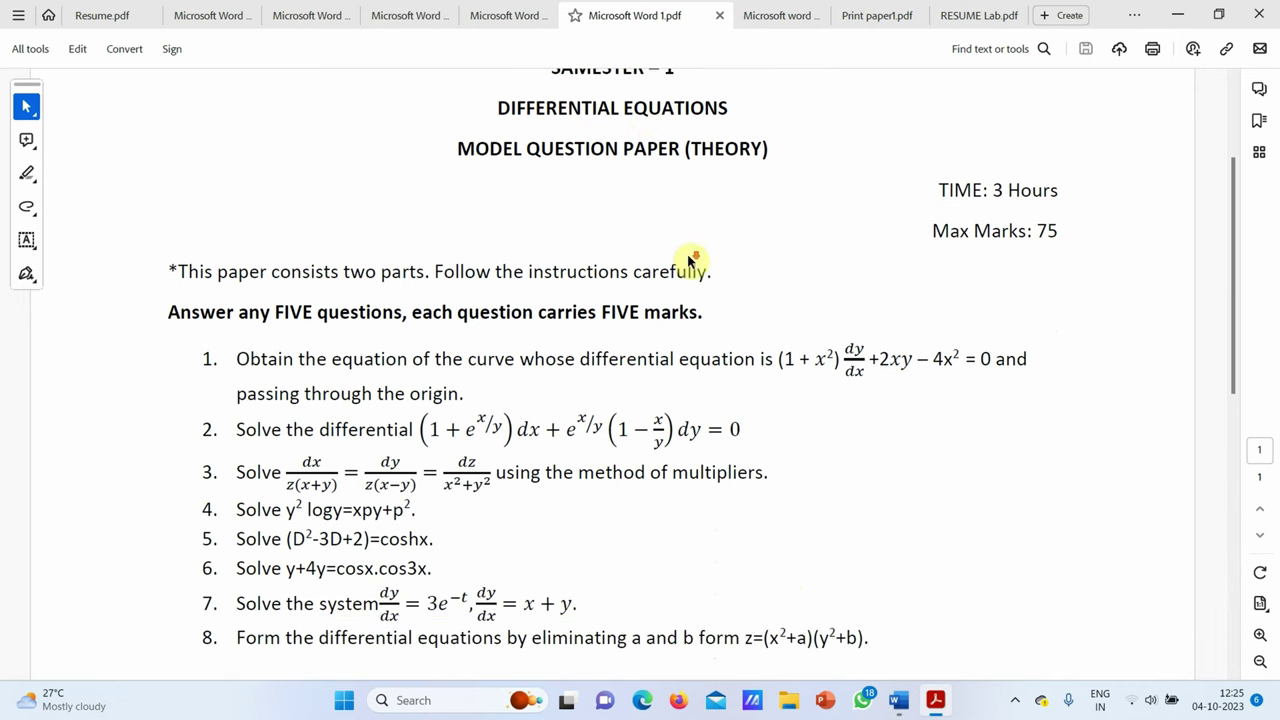
{"action": "scroll", "coordinate": [688, 255], "scroll_direction": "down", "scroll_amount": 1}
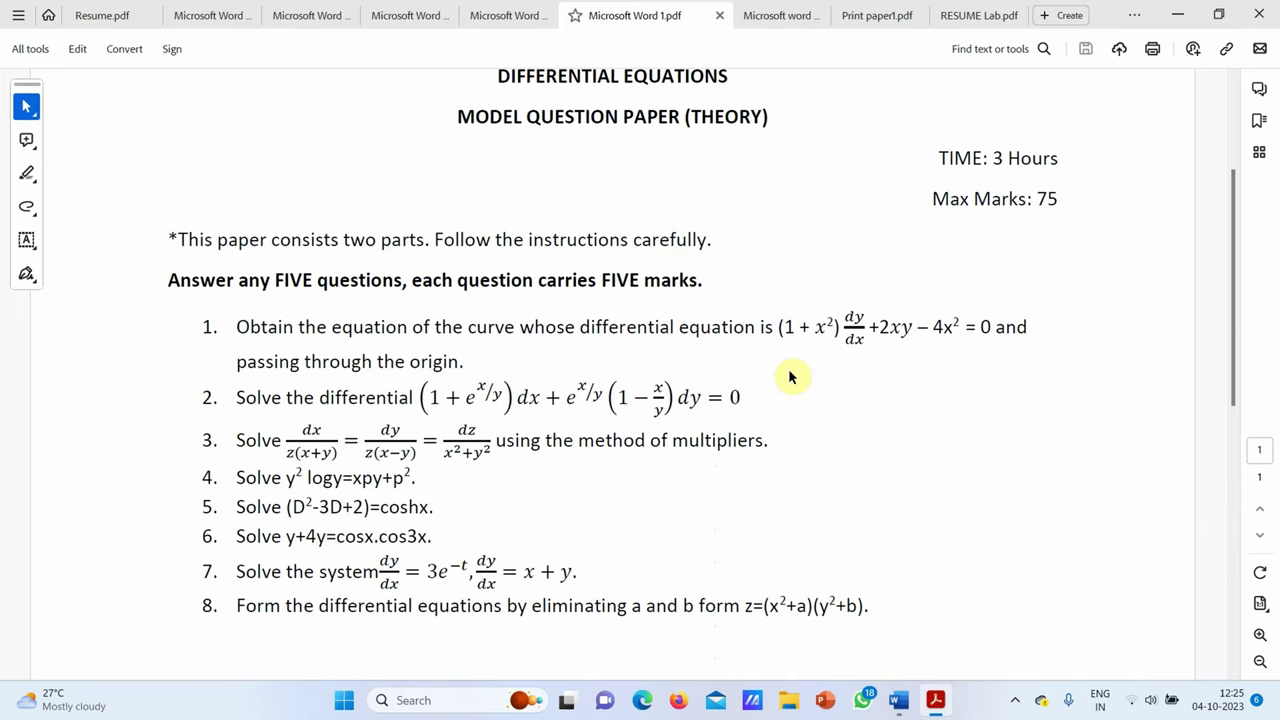
{"action": "left_click", "coordinate": [766, 17]}
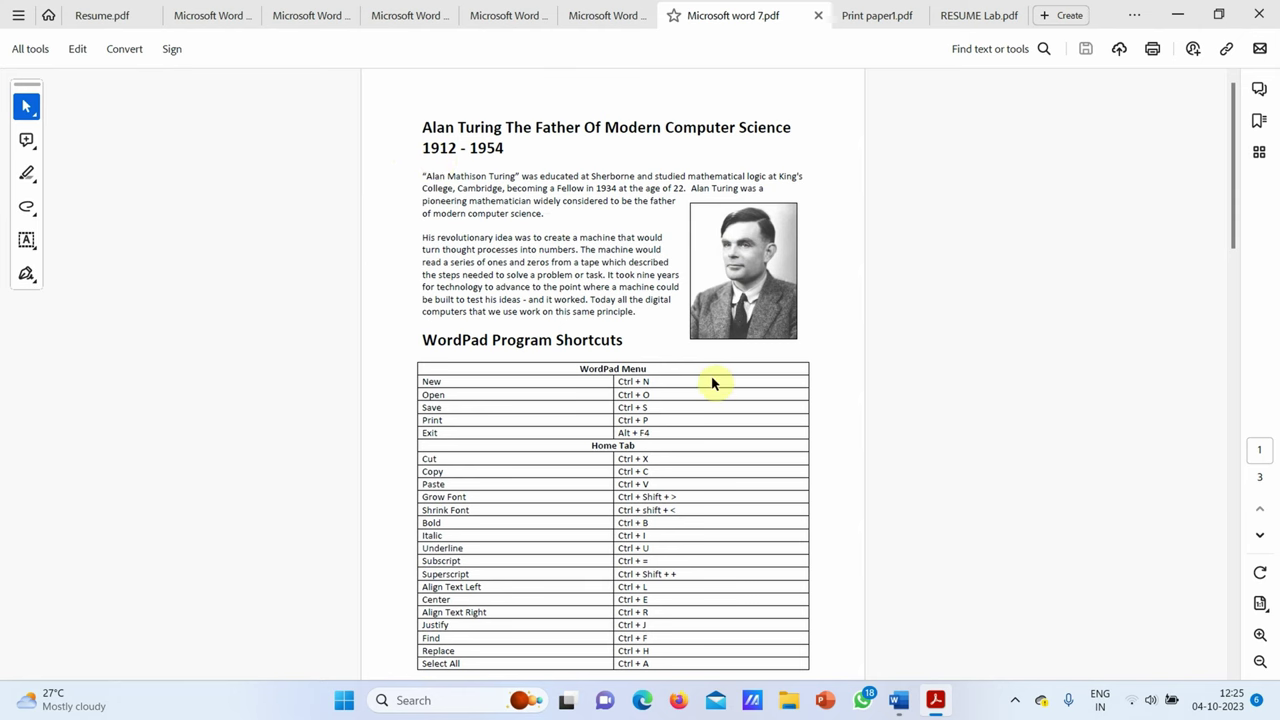
Step: View the Print paper1.pdf exam paper, then bring Word's Document2 back to the front
{"action": "left_click", "coordinate": [846, 15]}
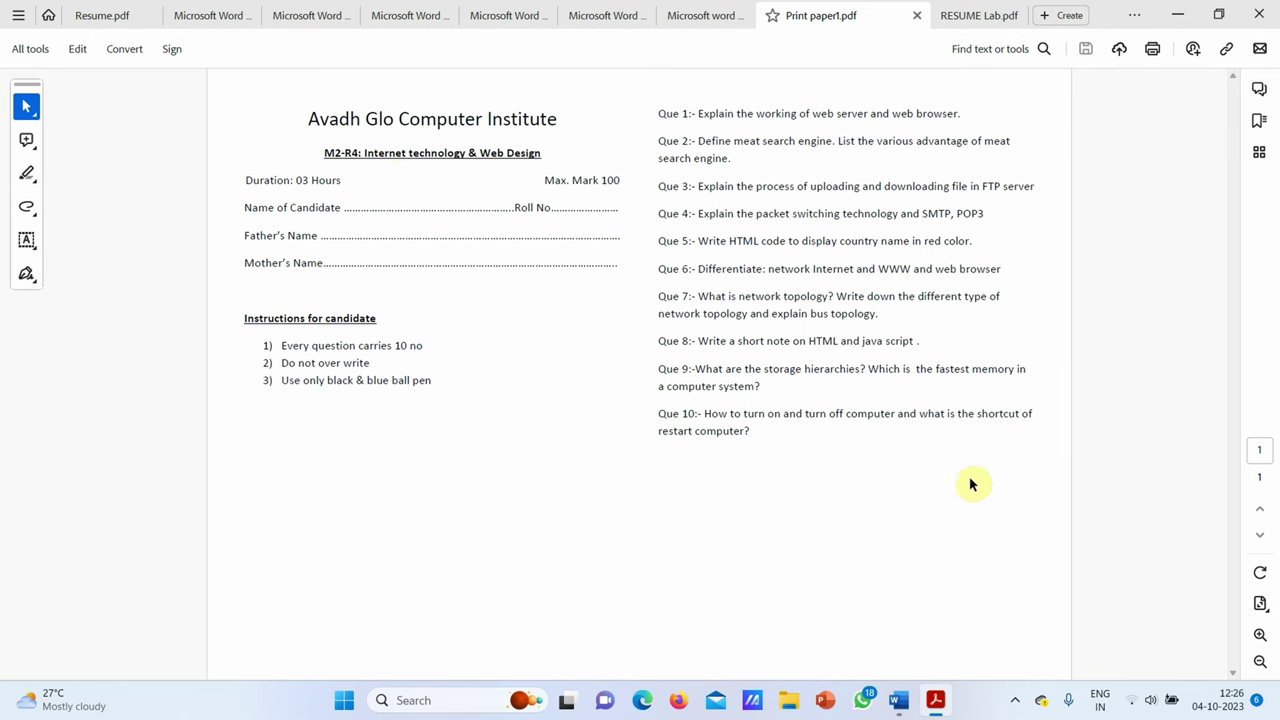
{"action": "mouse_move", "coordinate": [898, 700]}
{"action": "left_click", "coordinate": [807, 632]}
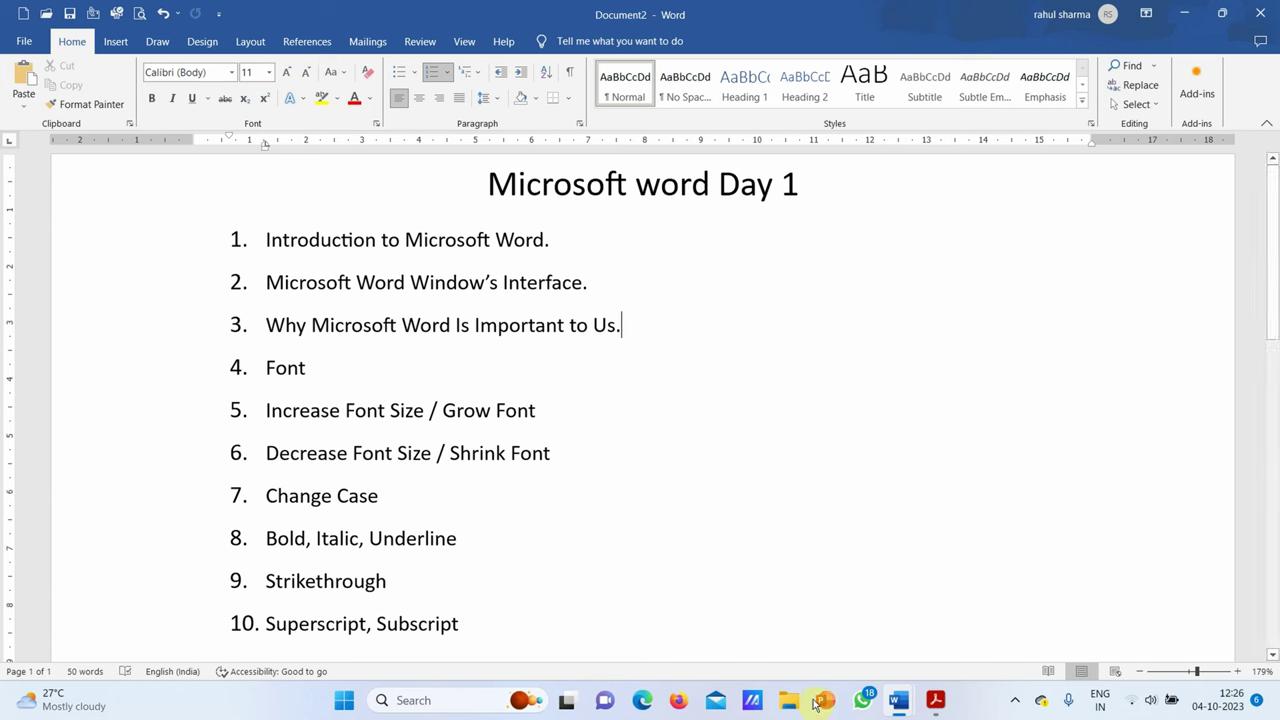
{"action": "mouse_move", "coordinate": [898, 700]}
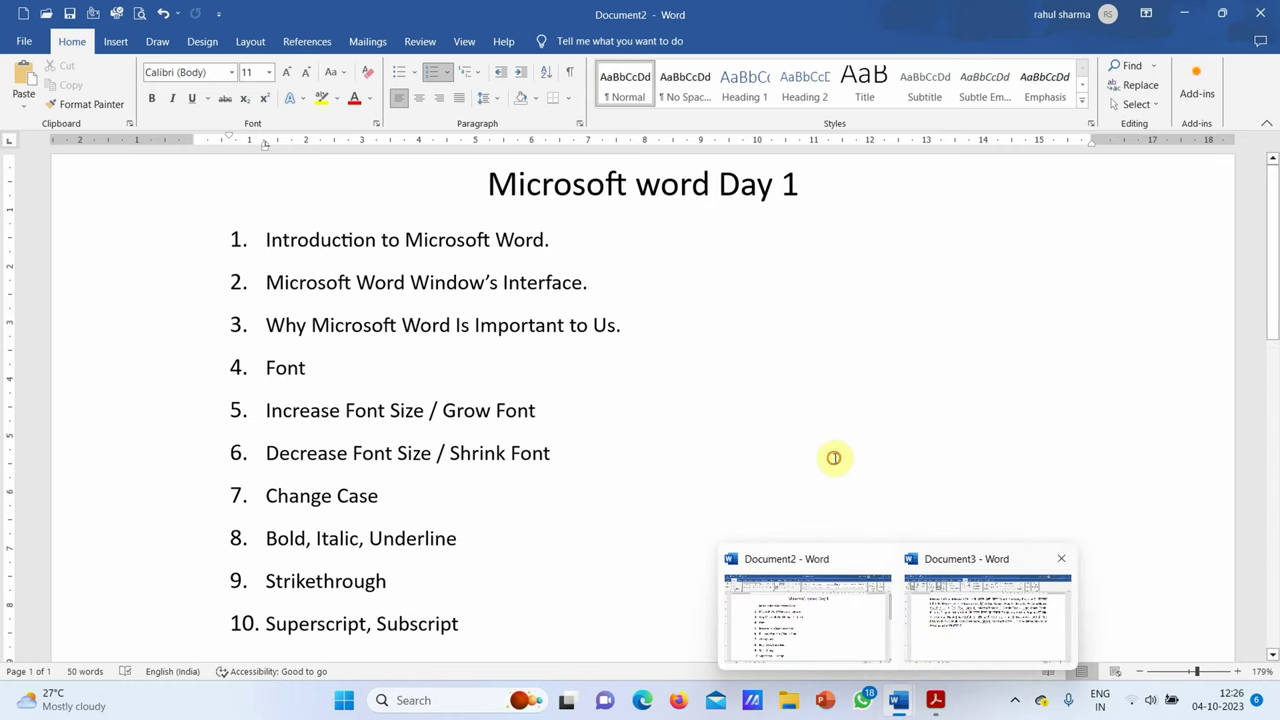
{"action": "left_click", "coordinate": [840, 460]}
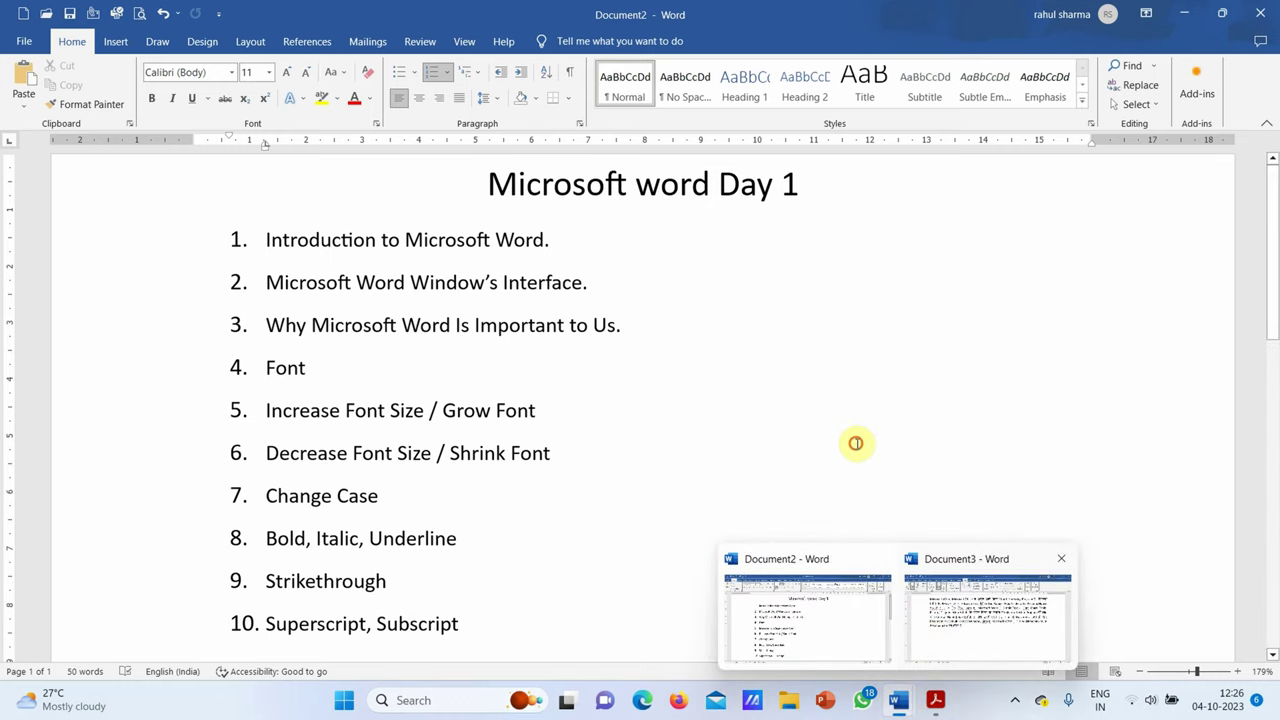
{"action": "left_click", "coordinate": [667, 357]}
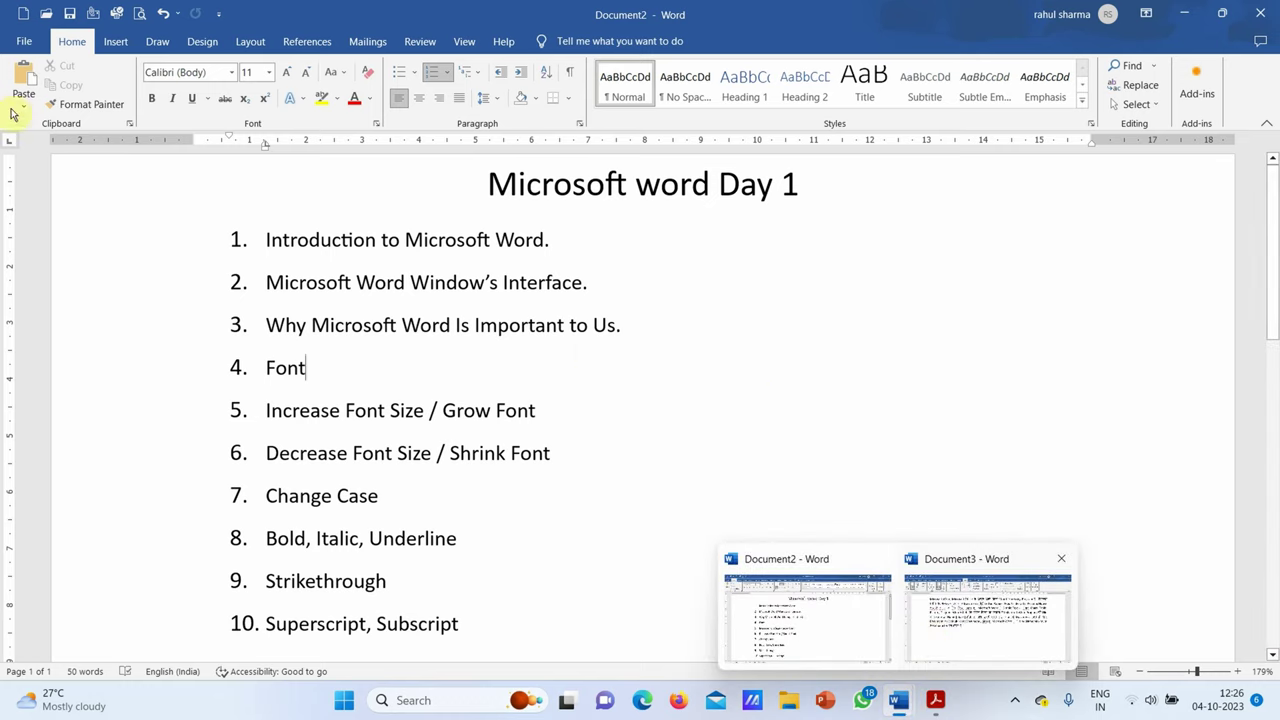
Step: Create a blank document, Document5, from the File page's New section
{"action": "left_click", "coordinate": [35, 42]}
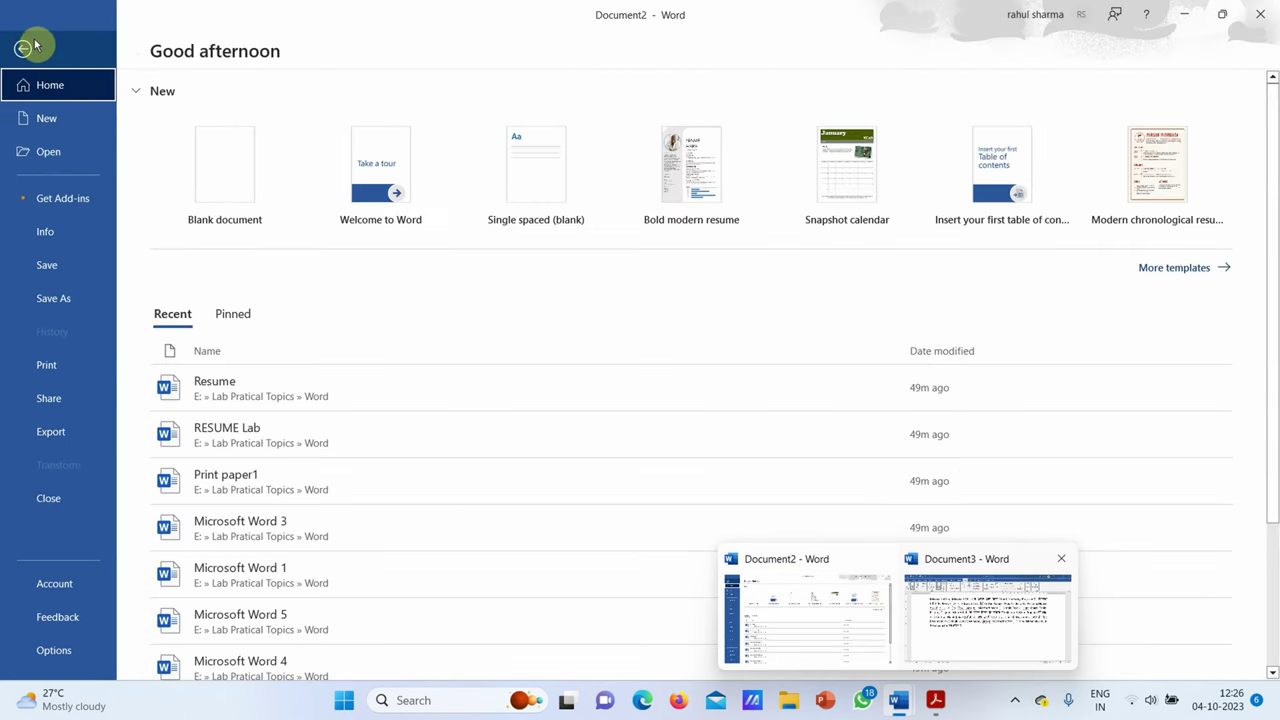
{"action": "left_click", "coordinate": [27, 48]}
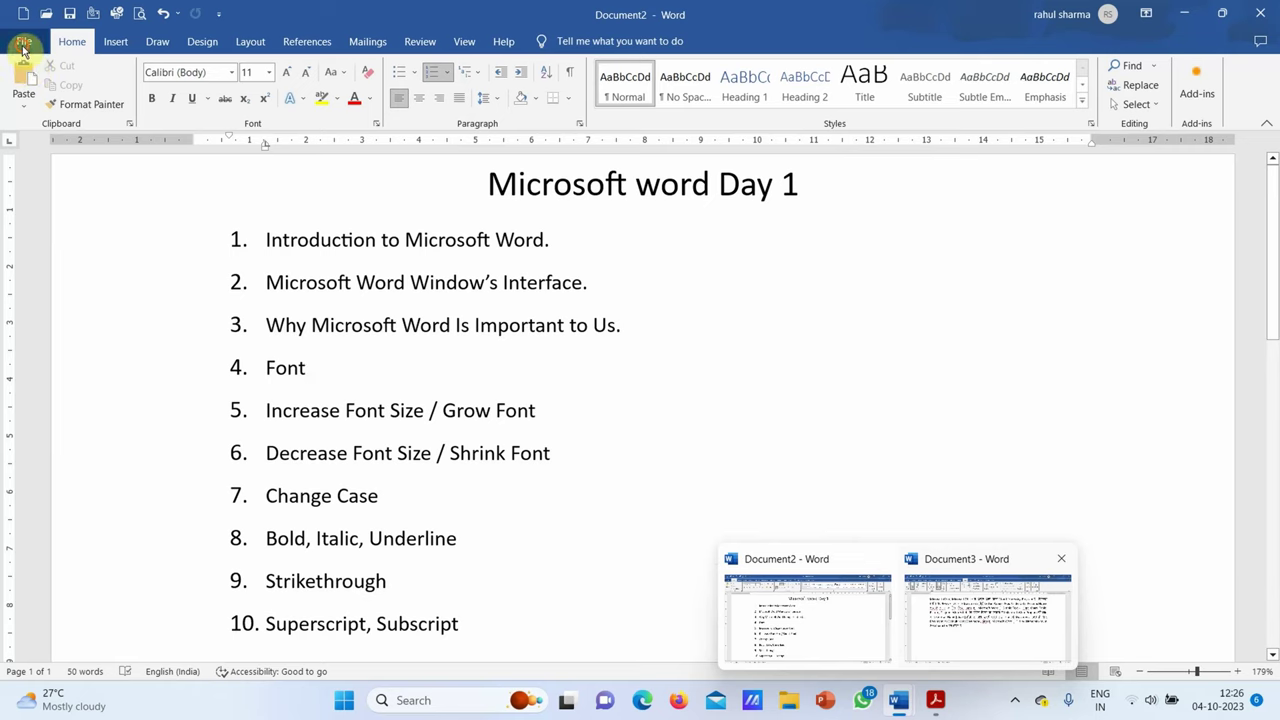
{"action": "left_click", "coordinate": [24, 41]}
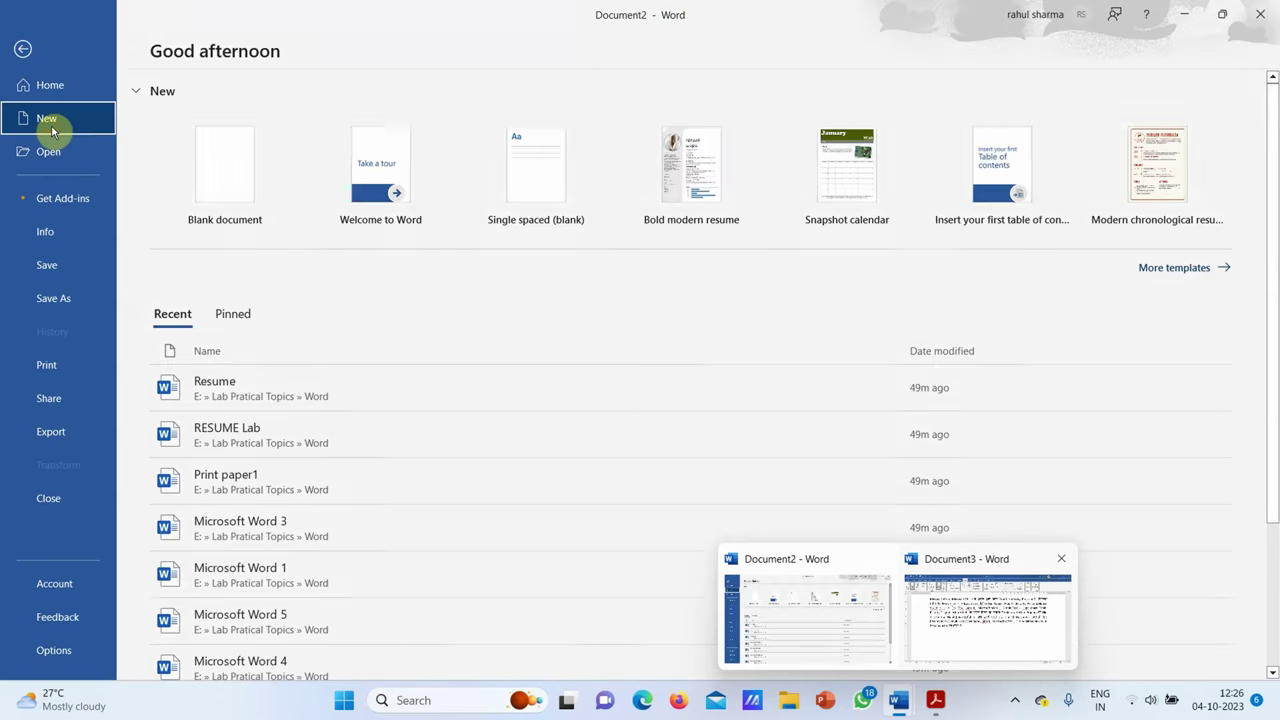
{"action": "left_click", "coordinate": [50, 122]}
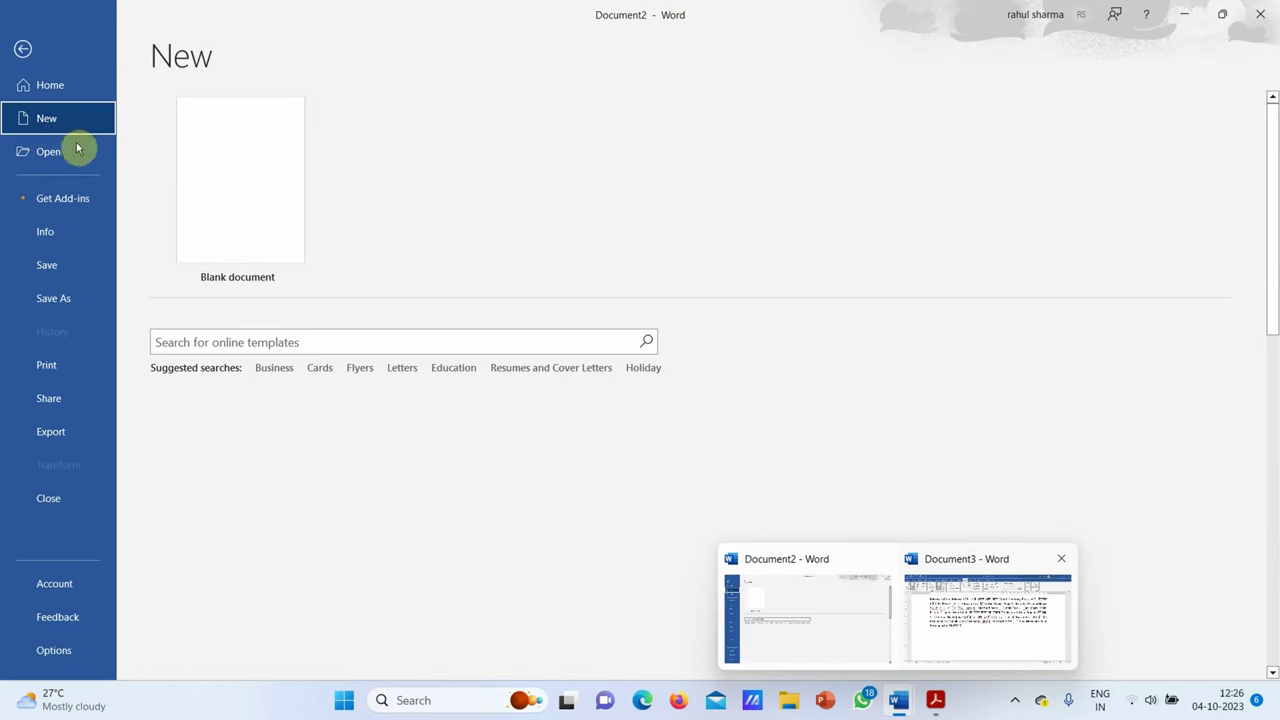
{"action": "left_click", "coordinate": [195, 217]}
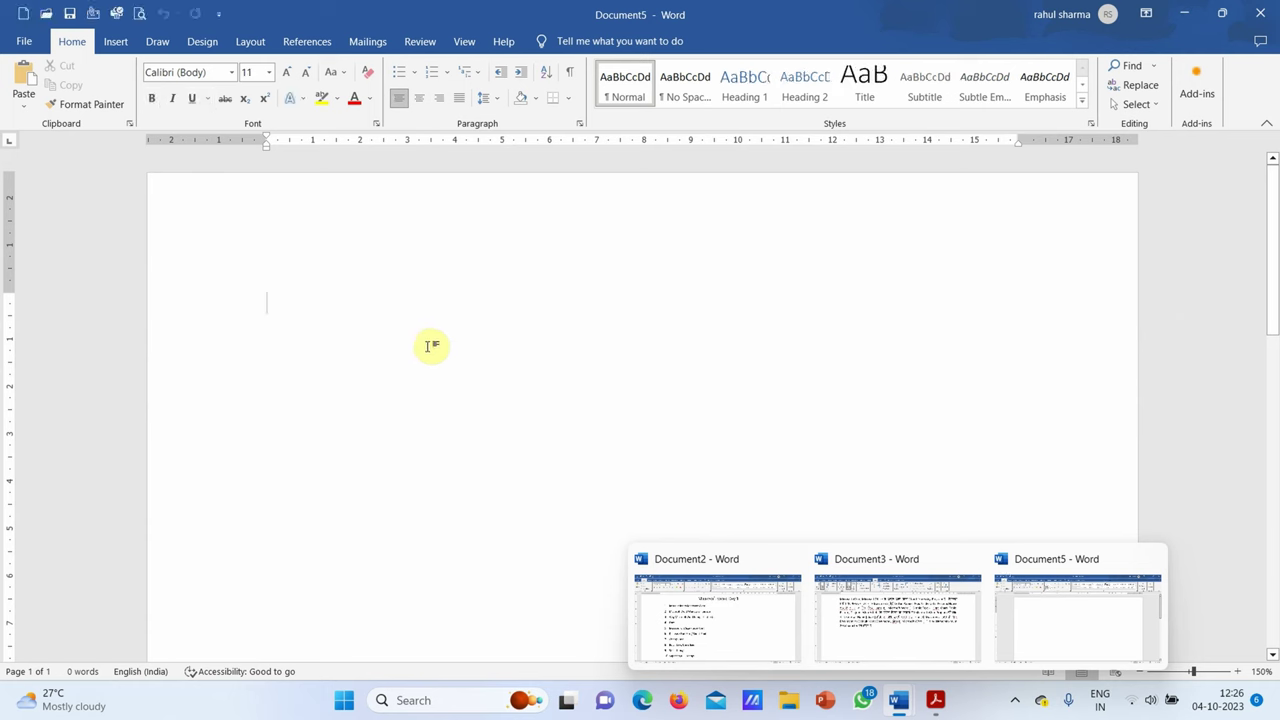
Step: Type the words Home, Insert, Draw and Design on four separate lines
{"action": "type", "text": "Home "}
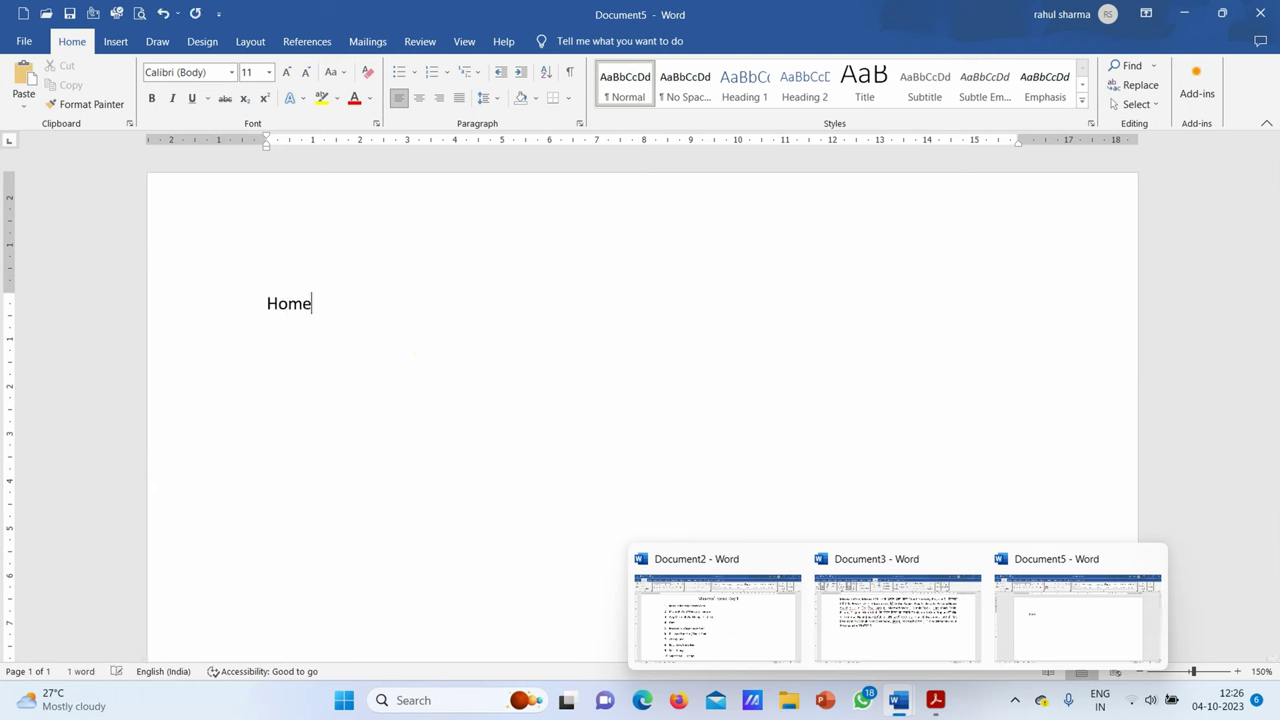
{"action": "type", "text": "I"}
{"action": "type", "text": "nsert"}
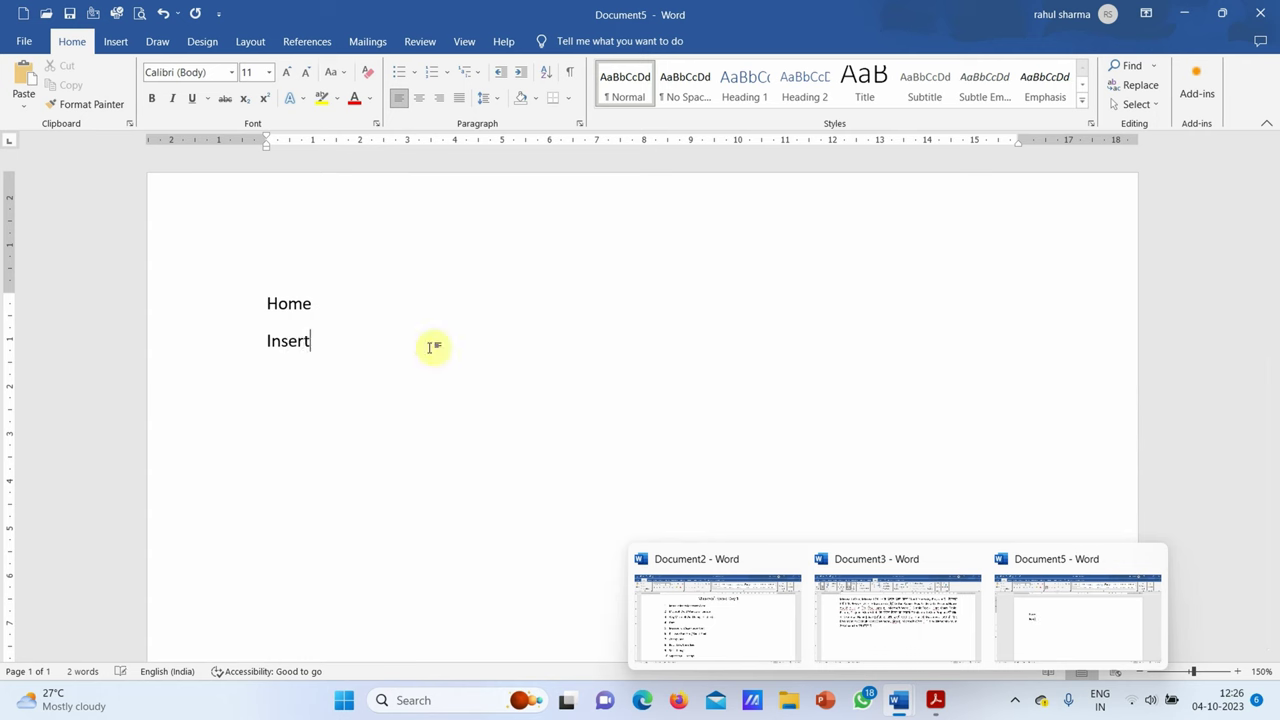
{"action": "key", "text": "Return"}
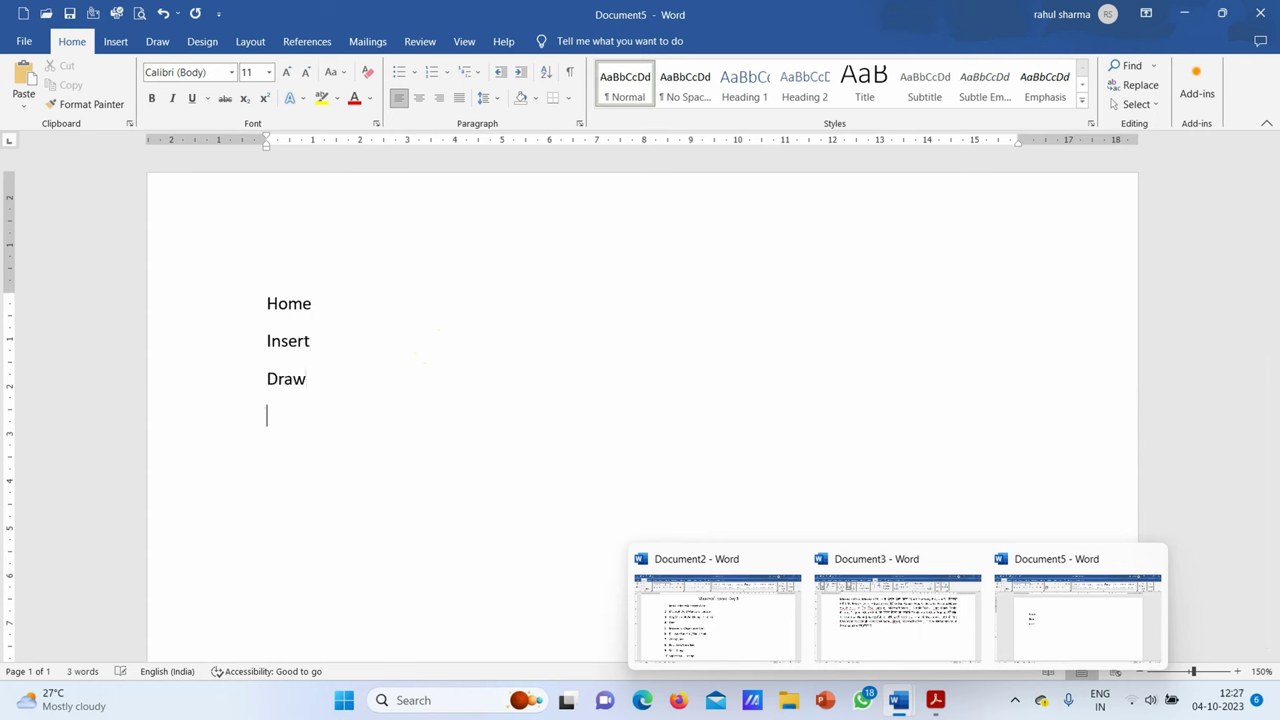
{"action": "type", "text": "esign"}
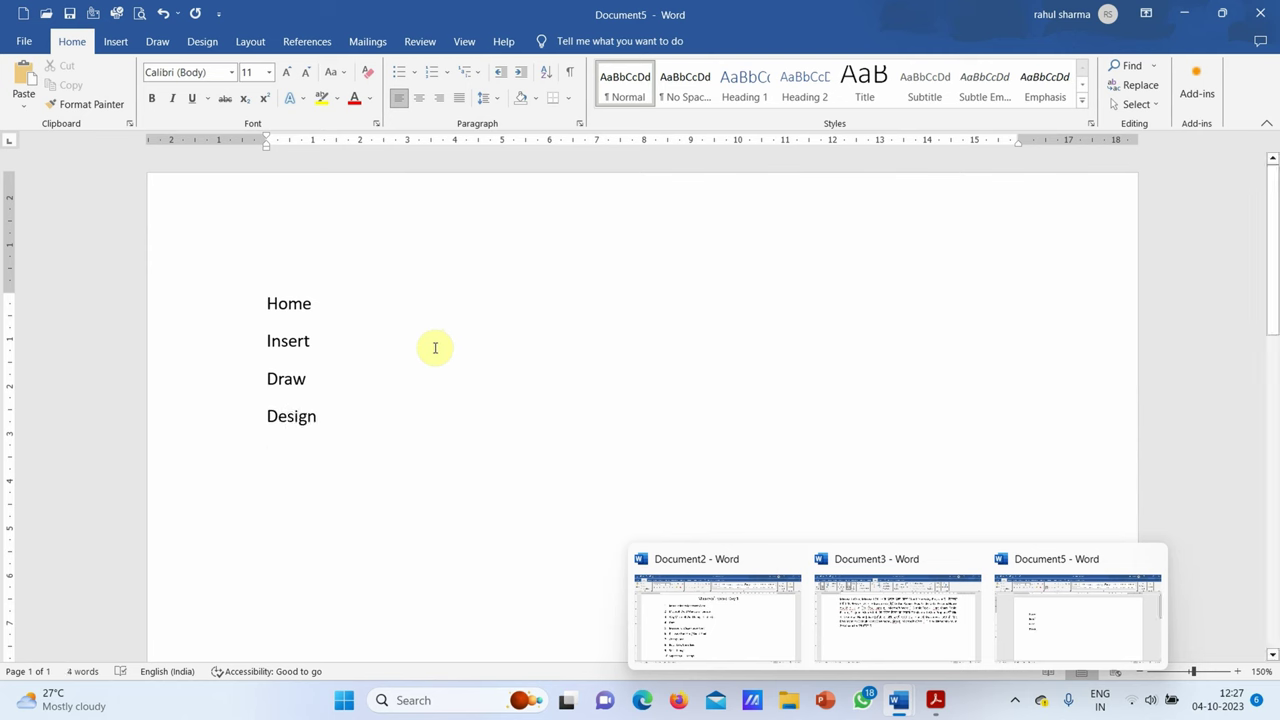
Step: Select the word Home on the first line of the document
{"action": "left_click", "coordinate": [234, 306]}
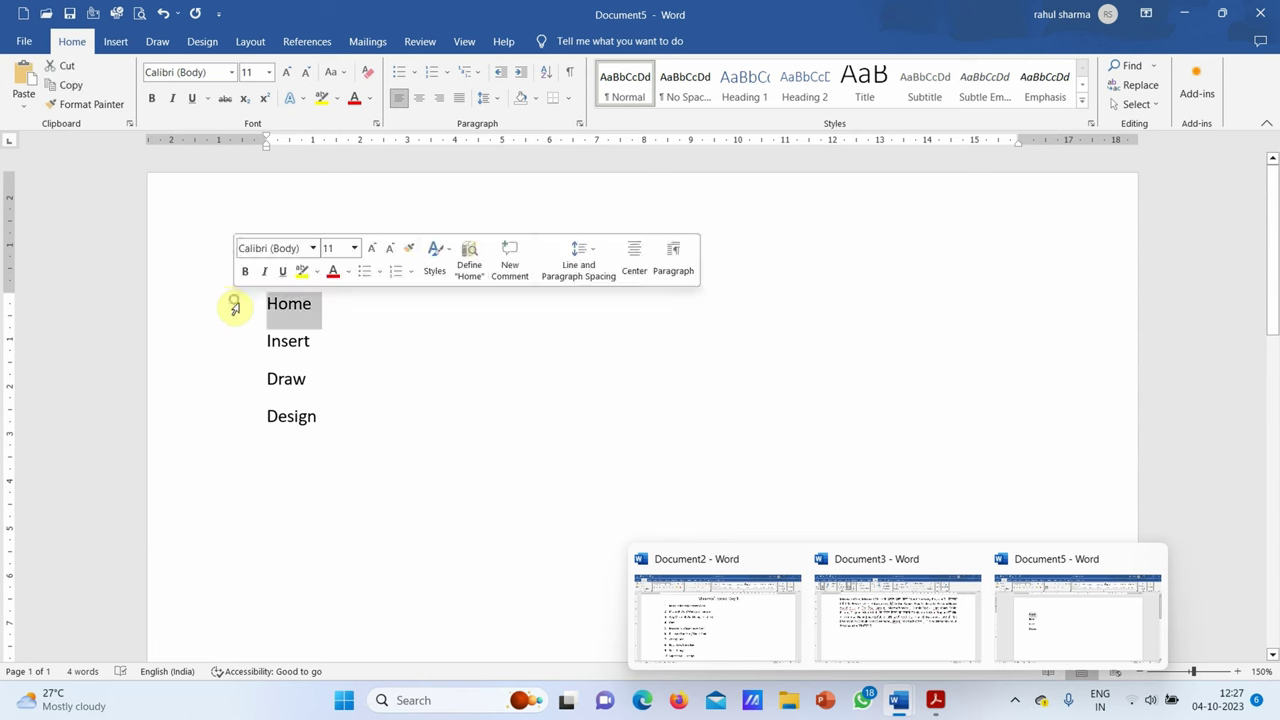
{"action": "left_click", "coordinate": [313, 315]}
{"action": "left_click", "coordinate": [240, 317]}
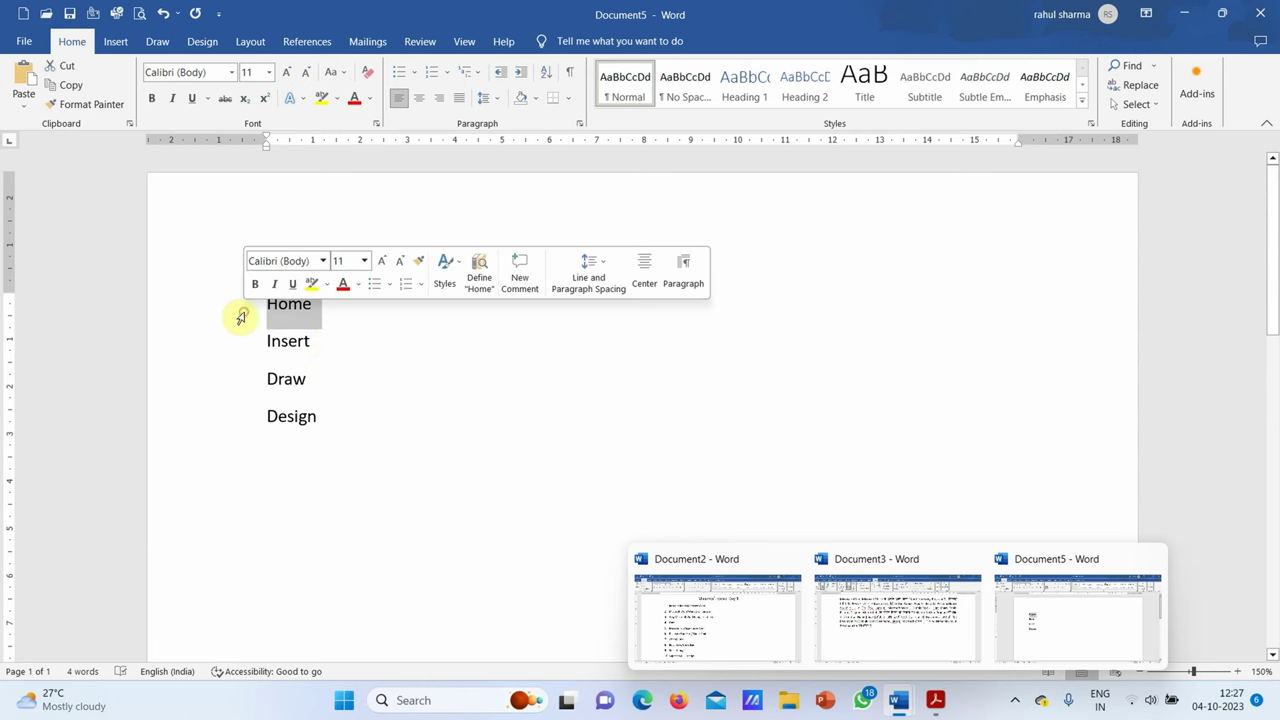
{"action": "left_click", "coordinate": [383, 369]}
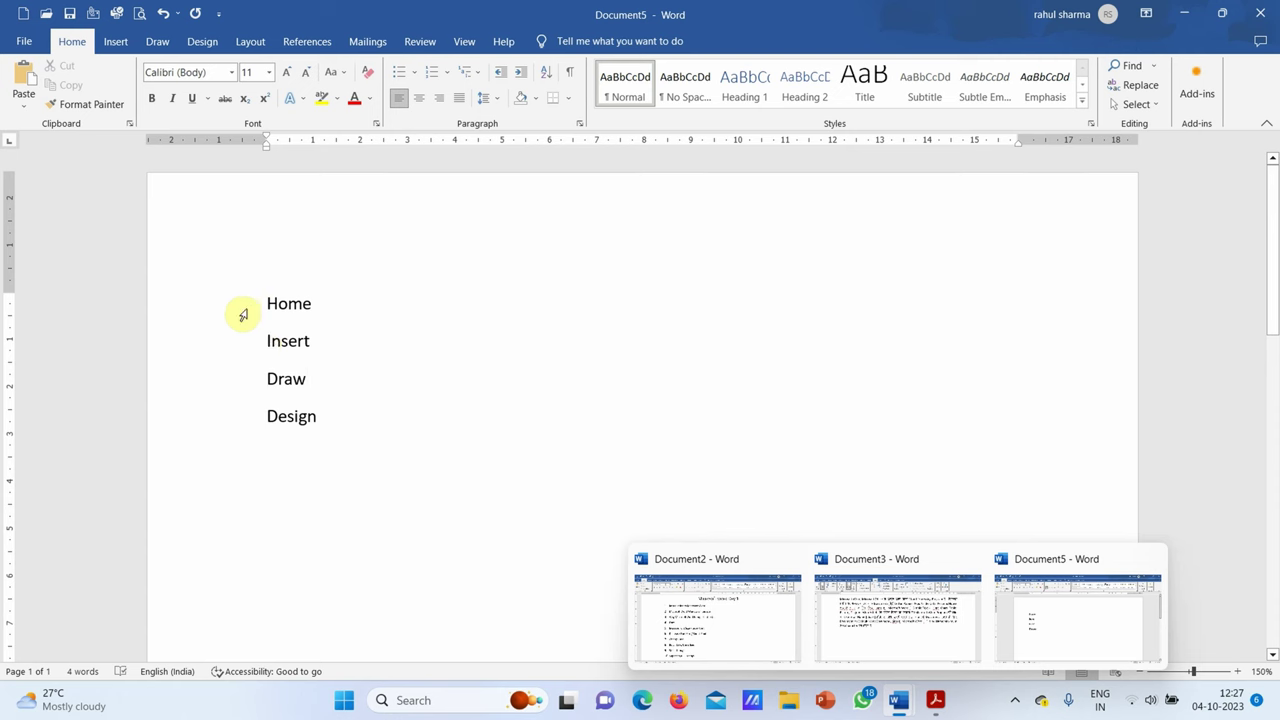
{"action": "left_click", "coordinate": [244, 314]}
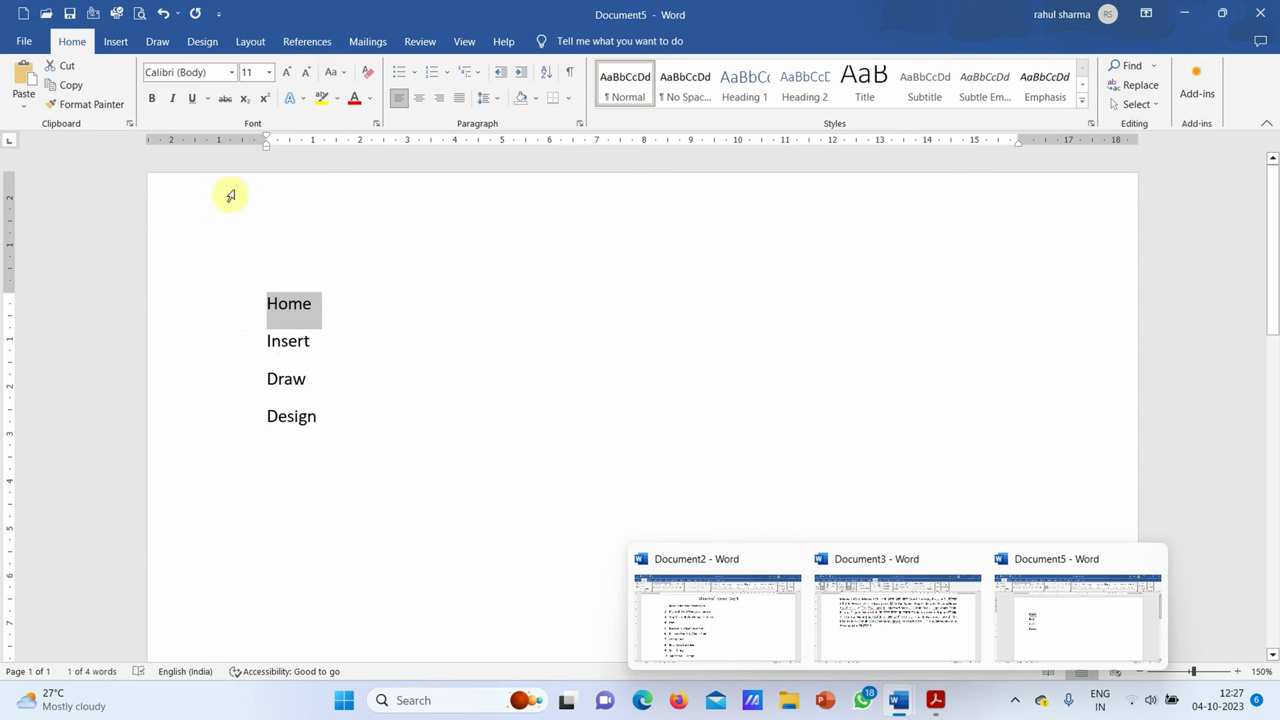
{"action": "left_click", "coordinate": [270, 372]}
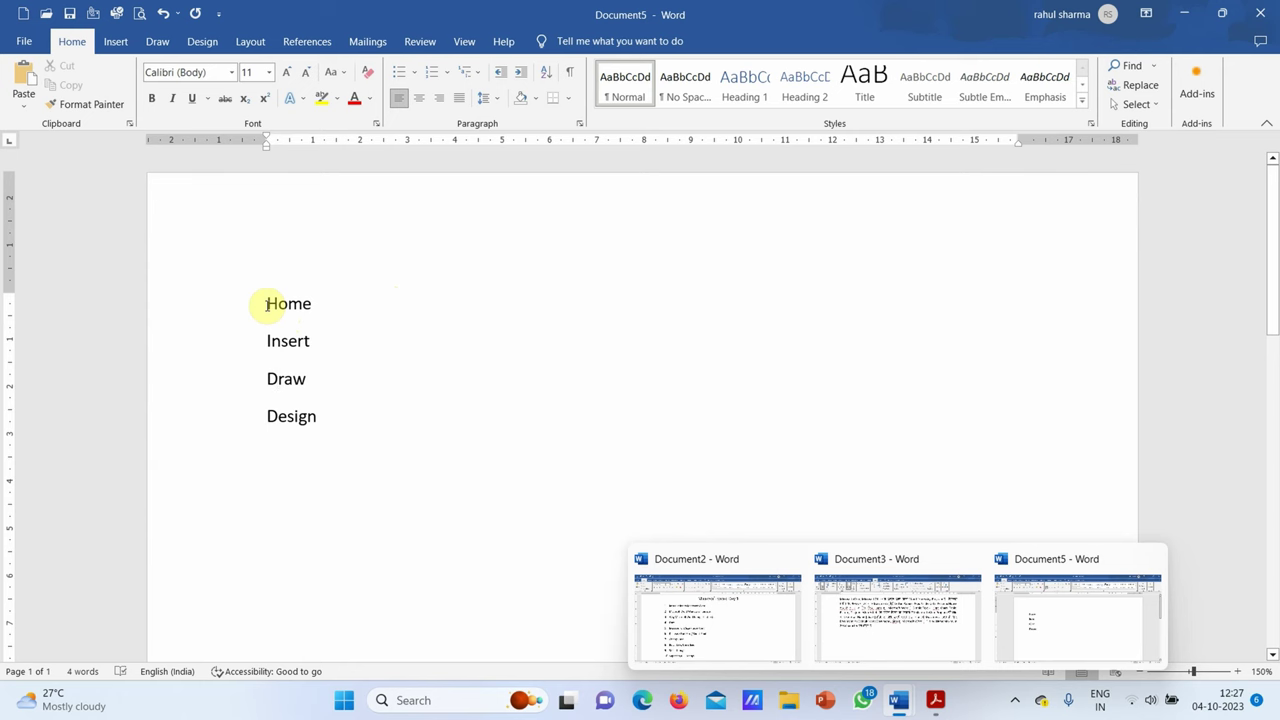
{"action": "left_click_drag", "start_coordinate": [263, 304], "coordinate": [322, 303]}
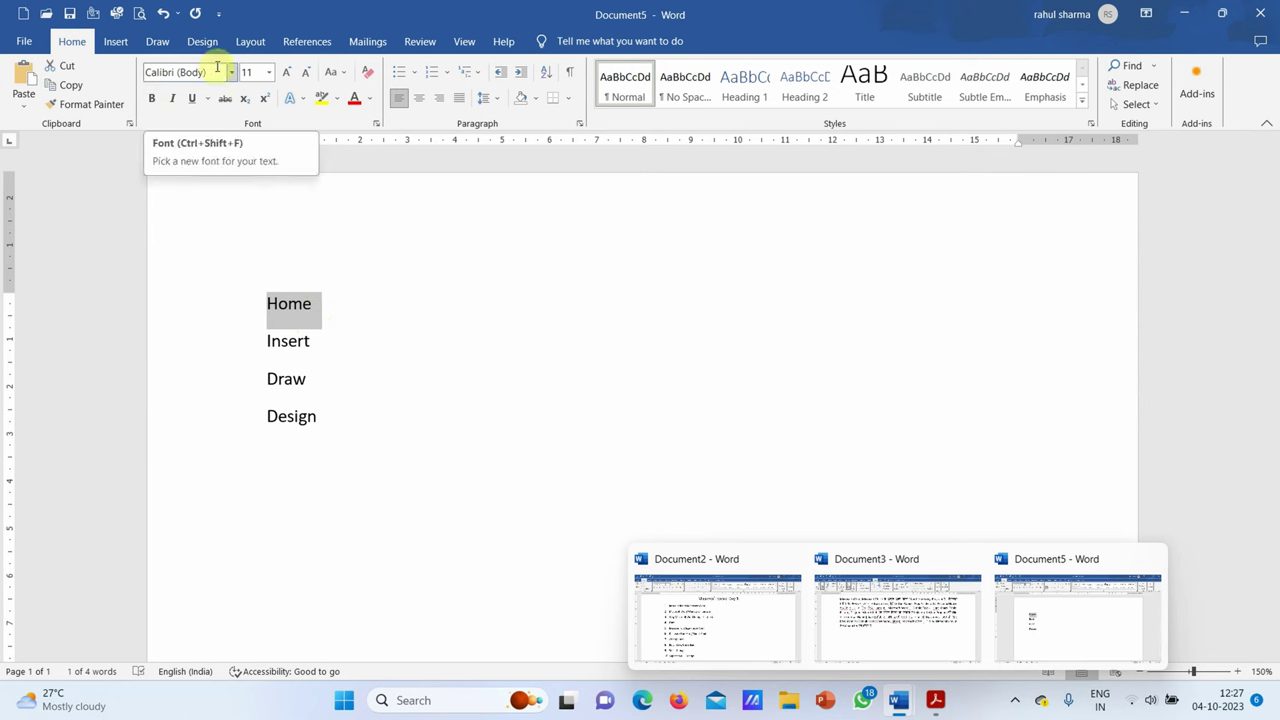
{"action": "left_click", "coordinate": [278, 306]}
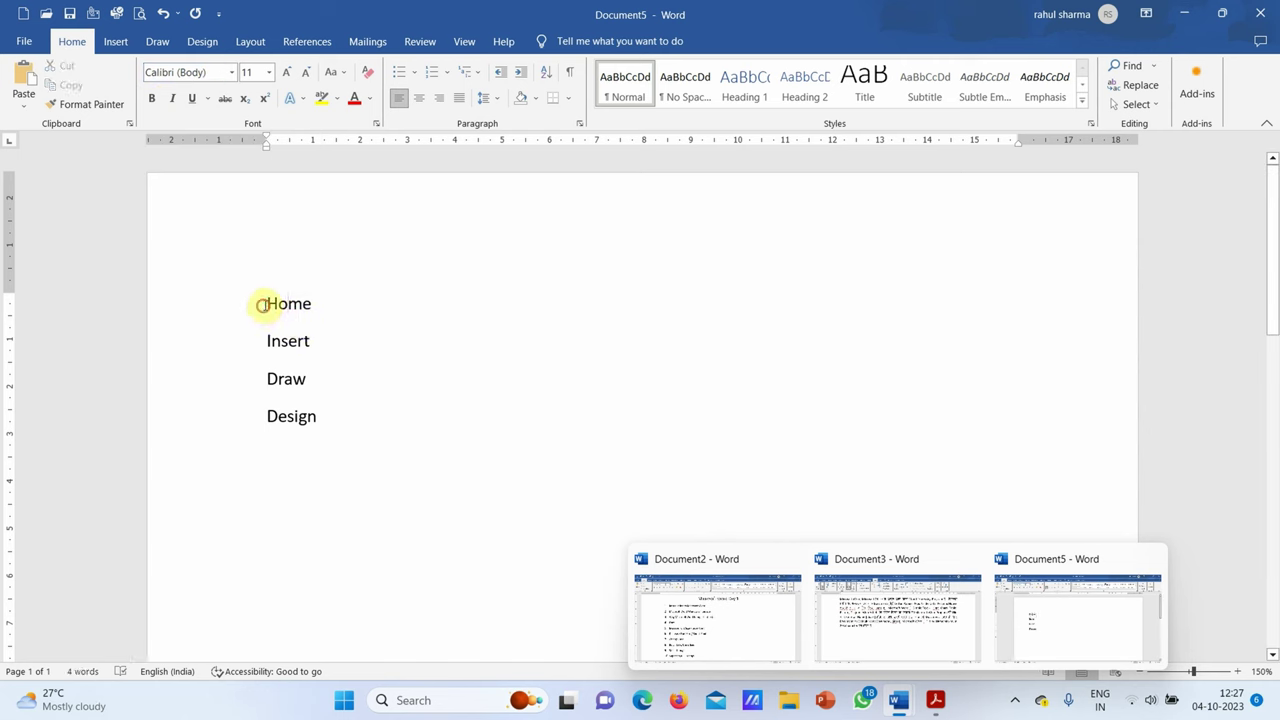
{"action": "left_click_drag", "start_coordinate": [265, 304], "coordinate": [366, 290]}
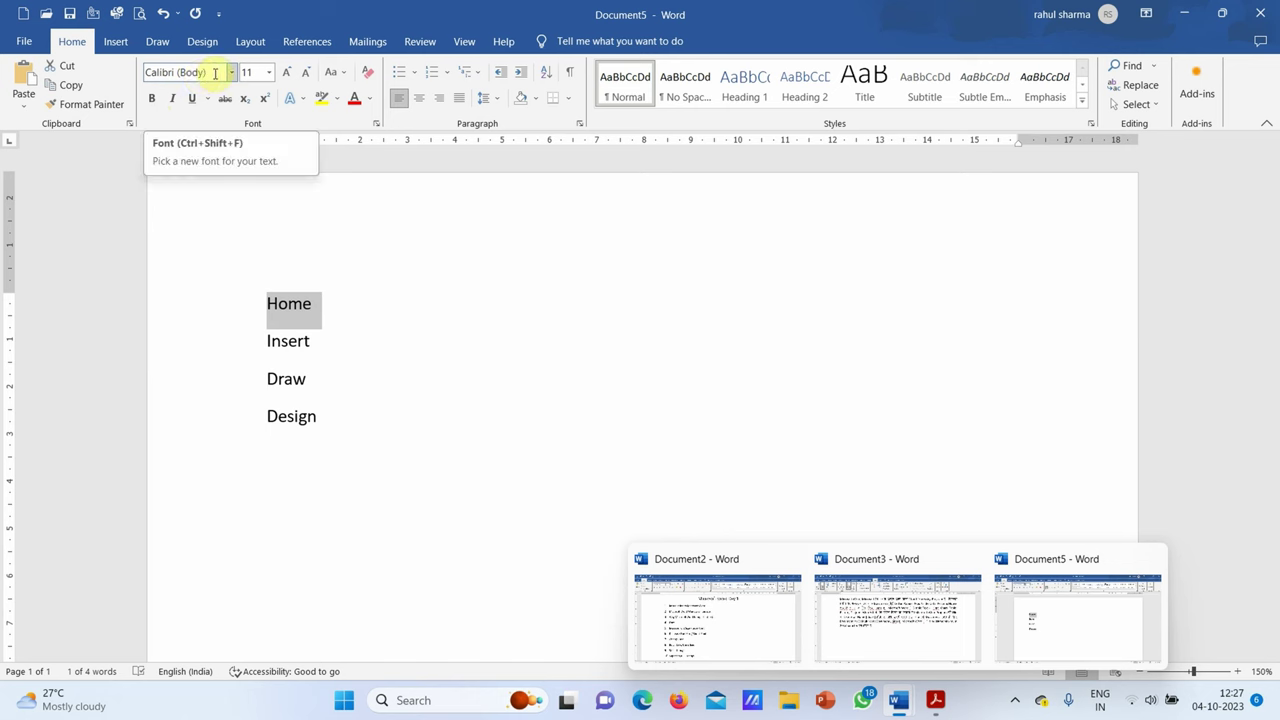
Step: Open the Font name list and browse through the available fonts for Home
{"action": "left_click", "coordinate": [231, 75]}
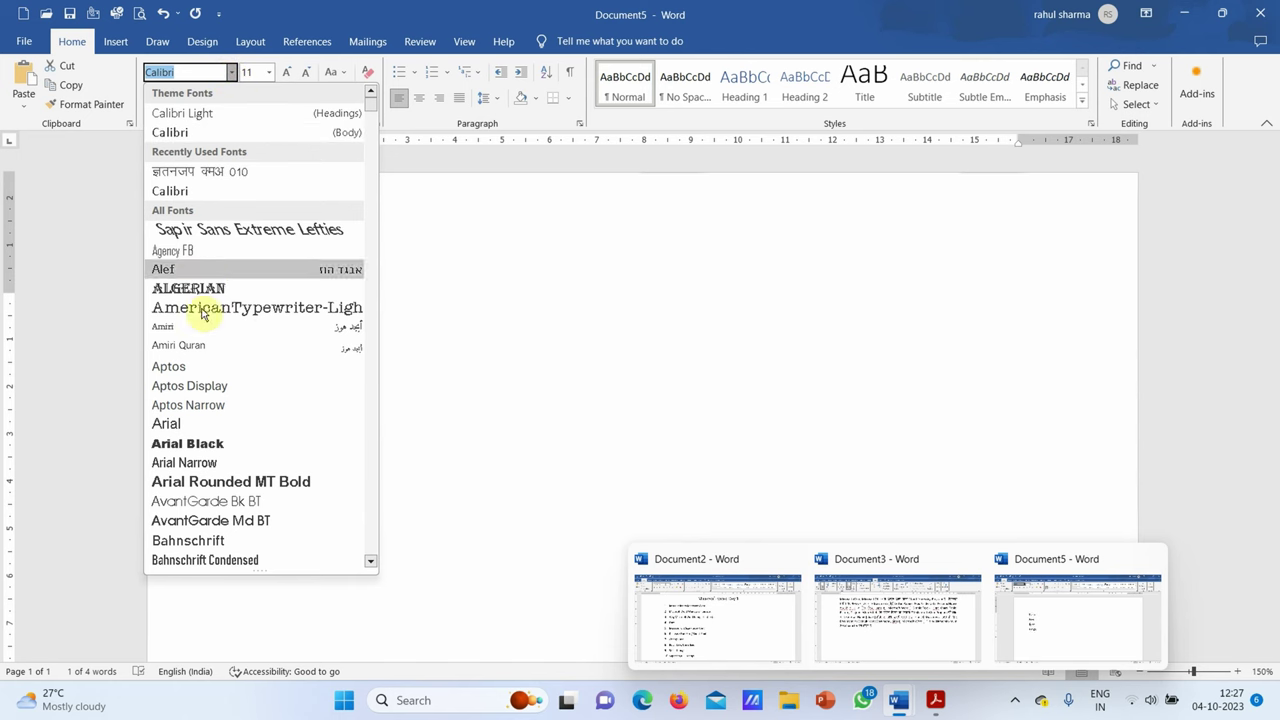
{"action": "scroll", "coordinate": [235, 472], "scroll_direction": "down", "scroll_amount": 4}
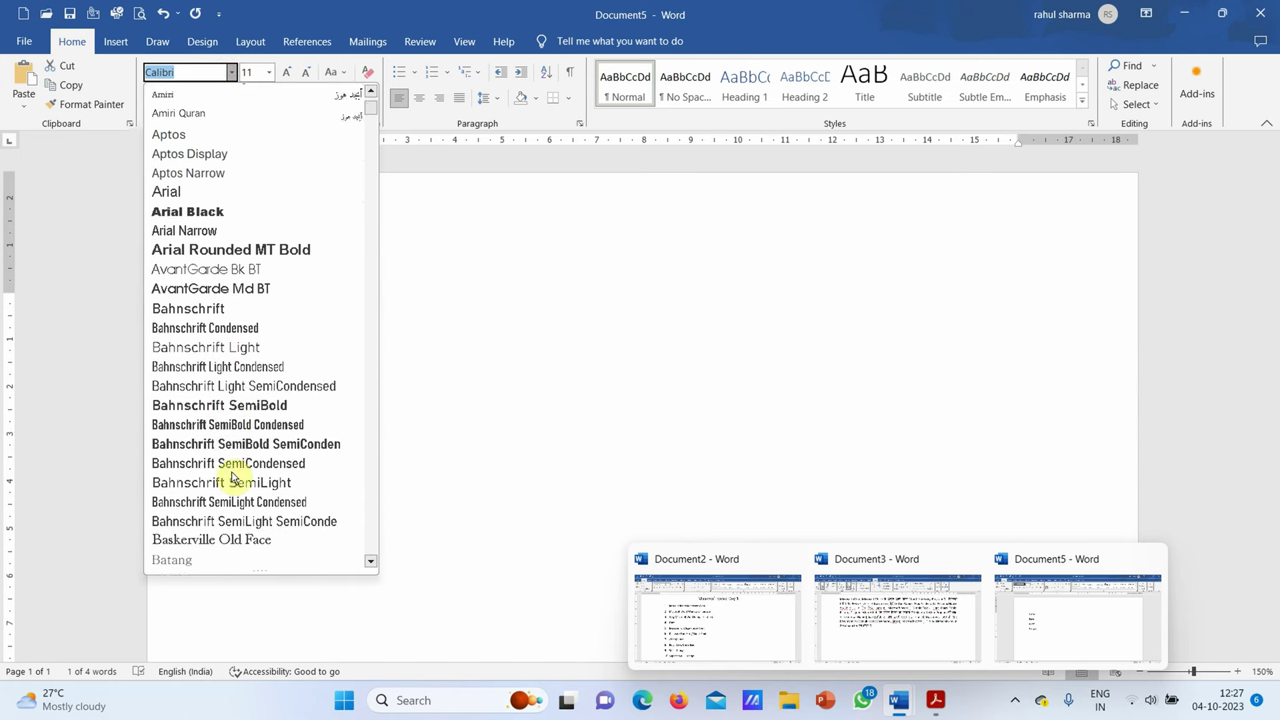
{"action": "scroll", "coordinate": [235, 472], "scroll_direction": "down", "scroll_amount": 3}
{"action": "scroll", "coordinate": [237, 478], "scroll_direction": "down", "scroll_amount": 3}
{"action": "scroll", "coordinate": [233, 478], "scroll_direction": "down", "scroll_amount": 3}
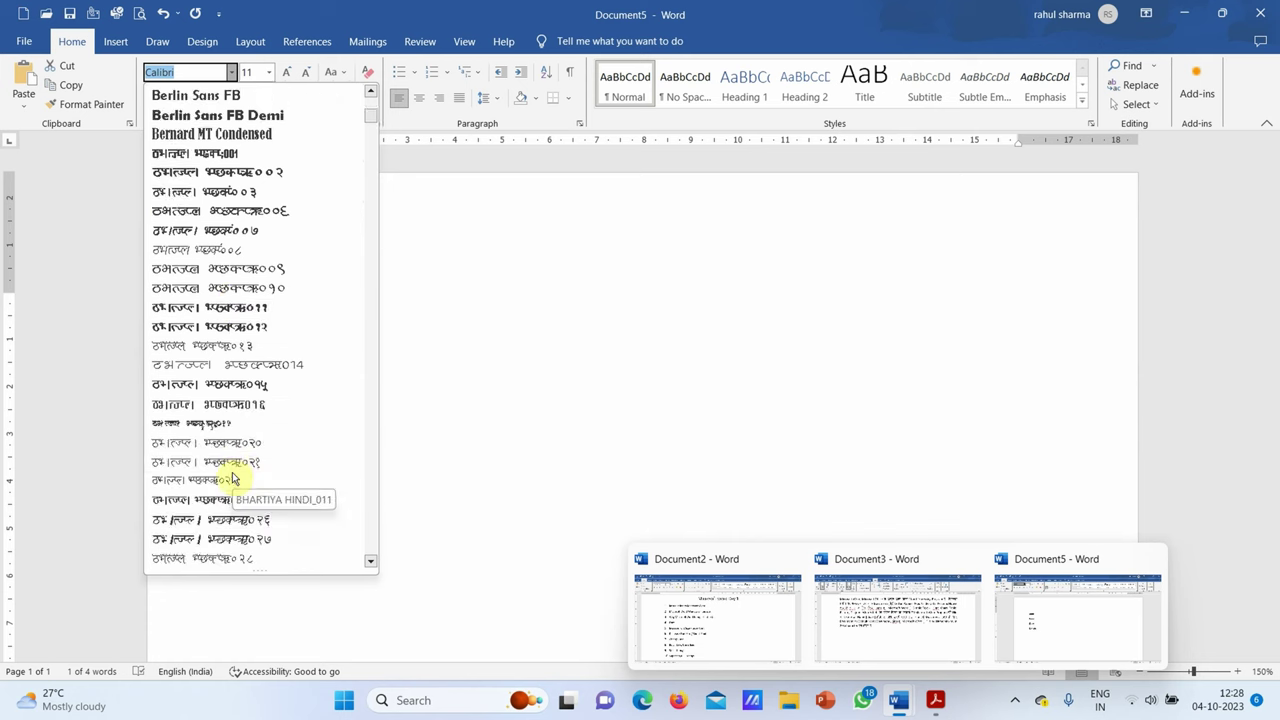
{"action": "scroll", "coordinate": [235, 440], "scroll_direction": "down", "scroll_amount": 2}
{"action": "scroll", "coordinate": [235, 440], "scroll_direction": "down", "scroll_amount": 3}
{"action": "scroll", "coordinate": [233, 440], "scroll_direction": "down", "scroll_amount": 3}
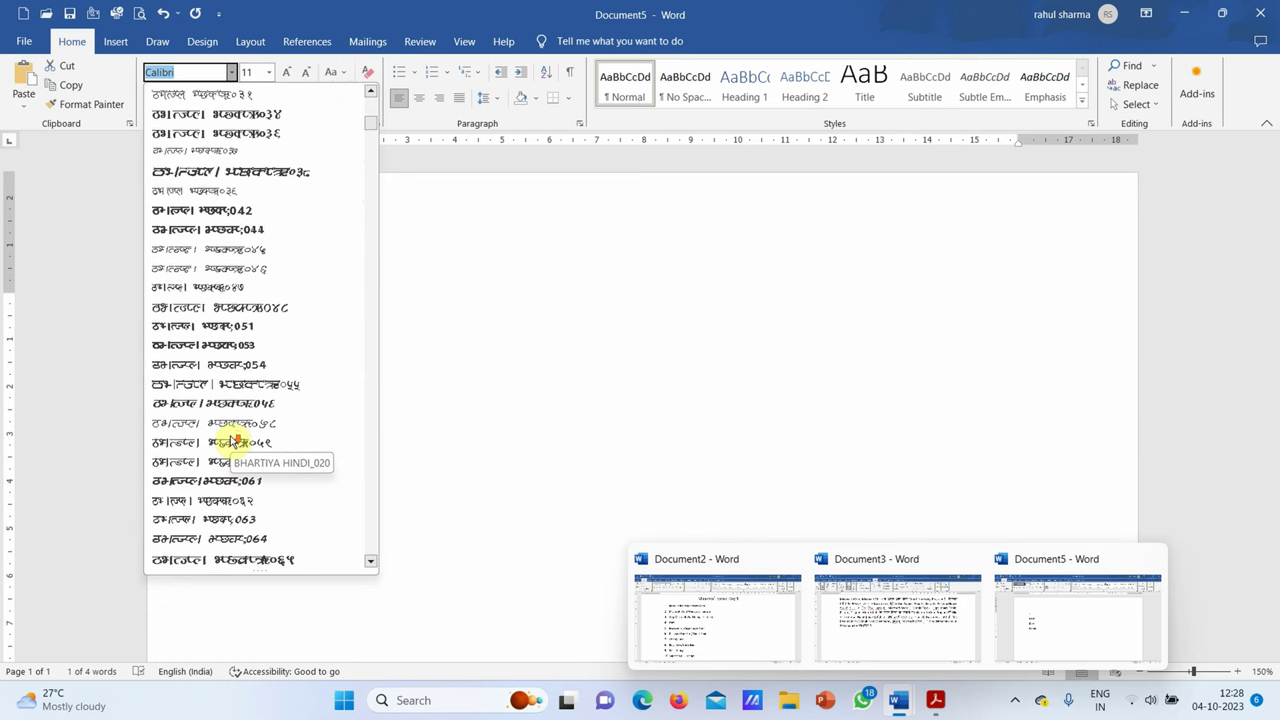
{"action": "scroll", "coordinate": [233, 440], "scroll_direction": "down", "scroll_amount": 3}
{"action": "scroll", "coordinate": [233, 440], "scroll_direction": "down", "scroll_amount": 3}
{"action": "scroll", "coordinate": [233, 440], "scroll_direction": "down", "scroll_amount": 3}
{"action": "scroll", "coordinate": [233, 440], "scroll_direction": "down", "scroll_amount": 4}
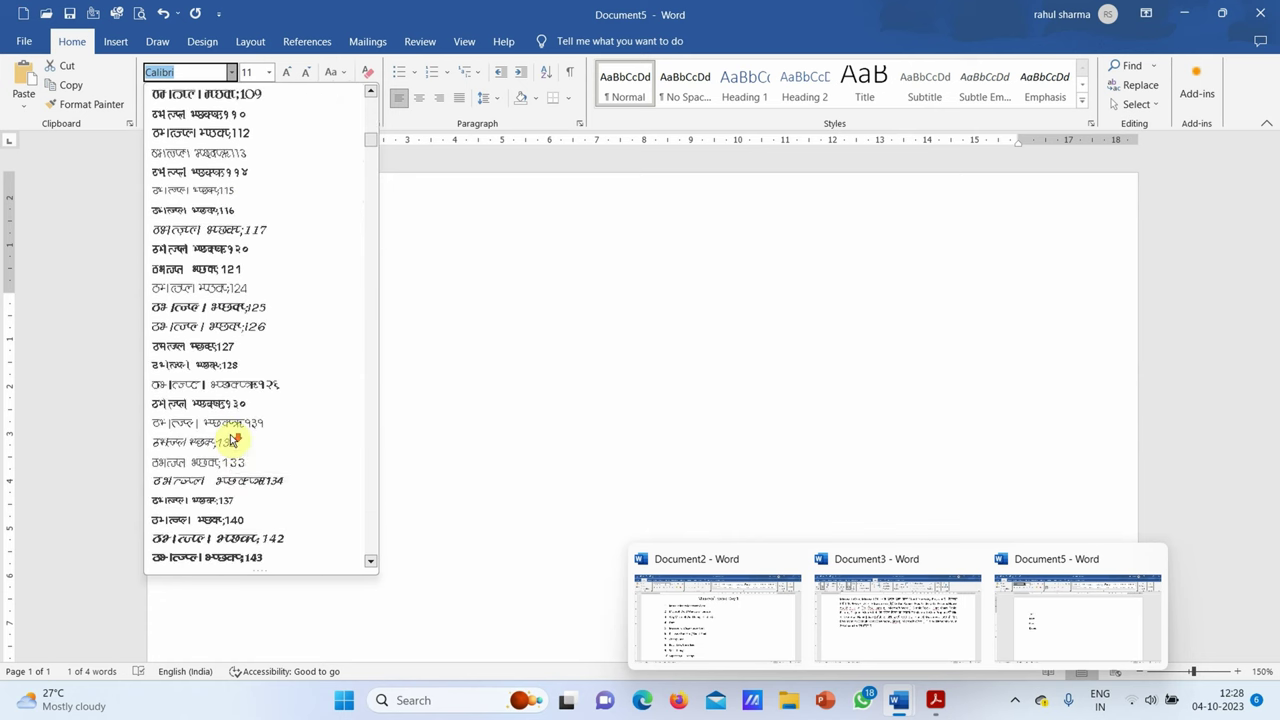
{"action": "scroll", "coordinate": [233, 440], "scroll_direction": "down", "scroll_amount": 4}
{"action": "scroll", "coordinate": [233, 440], "scroll_direction": "down", "scroll_amount": 4}
{"action": "scroll", "coordinate": [235, 430], "scroll_direction": "down", "scroll_amount": 4}
{"action": "scroll", "coordinate": [235, 430], "scroll_direction": "down", "scroll_amount": 4}
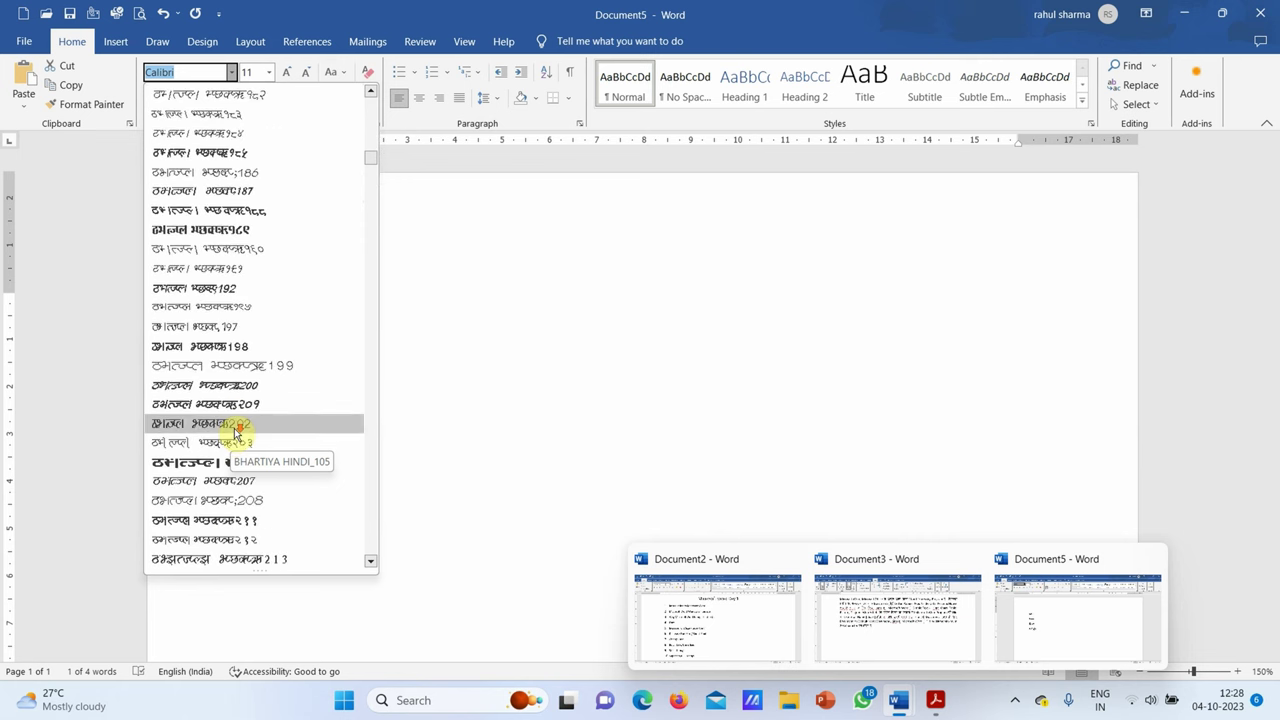
{"action": "scroll", "coordinate": [235, 430], "scroll_direction": "down", "scroll_amount": 4}
{"action": "scroll", "coordinate": [235, 430], "scroll_direction": "down", "scroll_amount": 4}
{"action": "scroll", "coordinate": [235, 430], "scroll_direction": "down", "scroll_amount": 3}
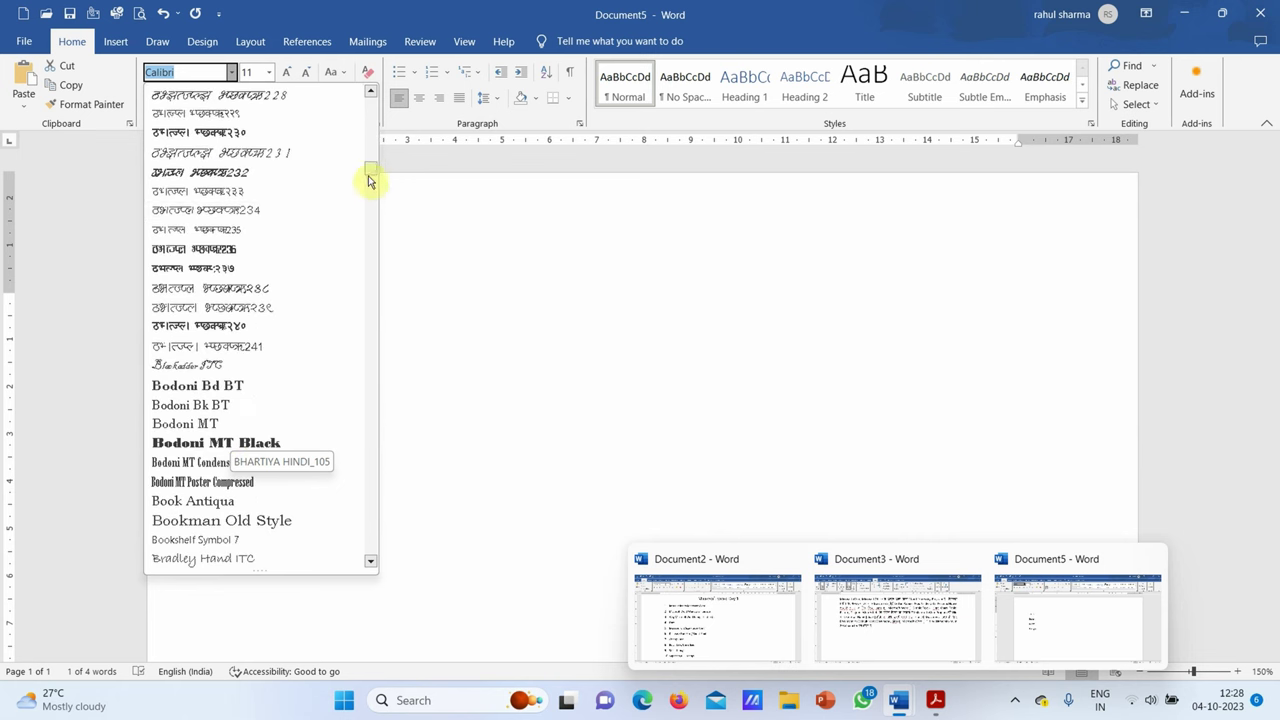
{"action": "left_click_drag", "start_coordinate": [369, 177], "coordinate": [388, 236]}
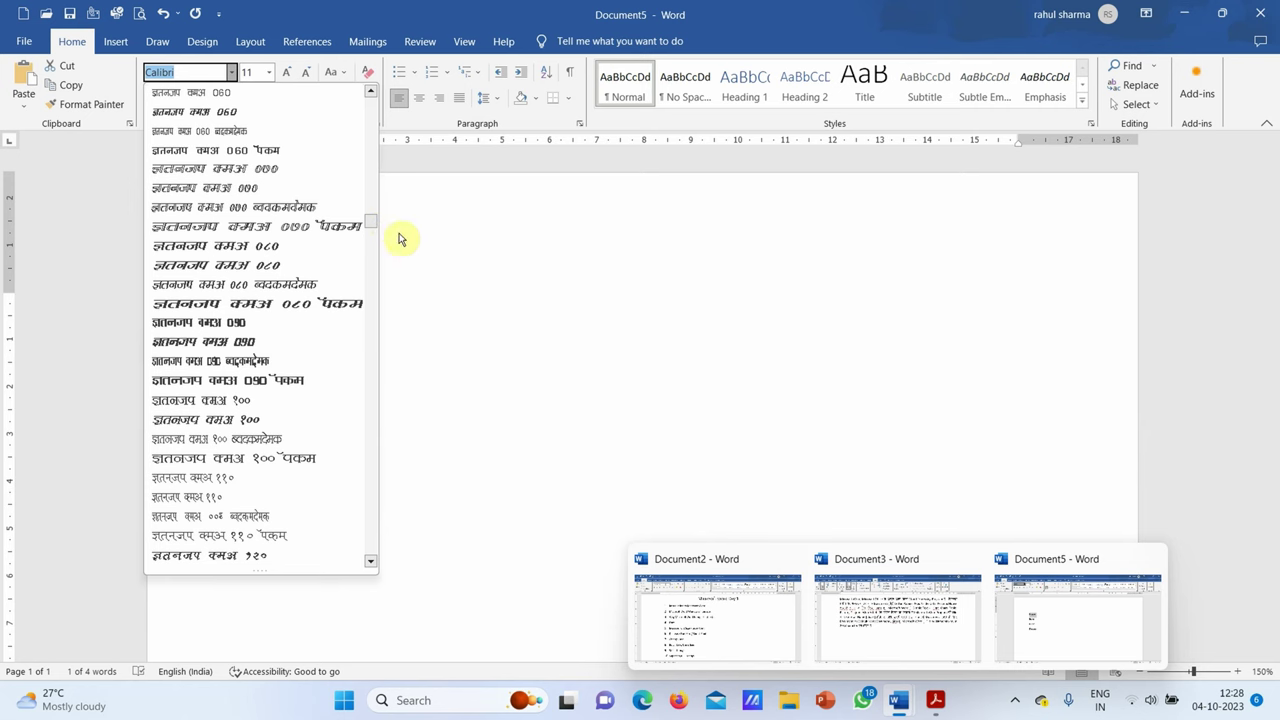
{"action": "key", "text": "super+plus"}
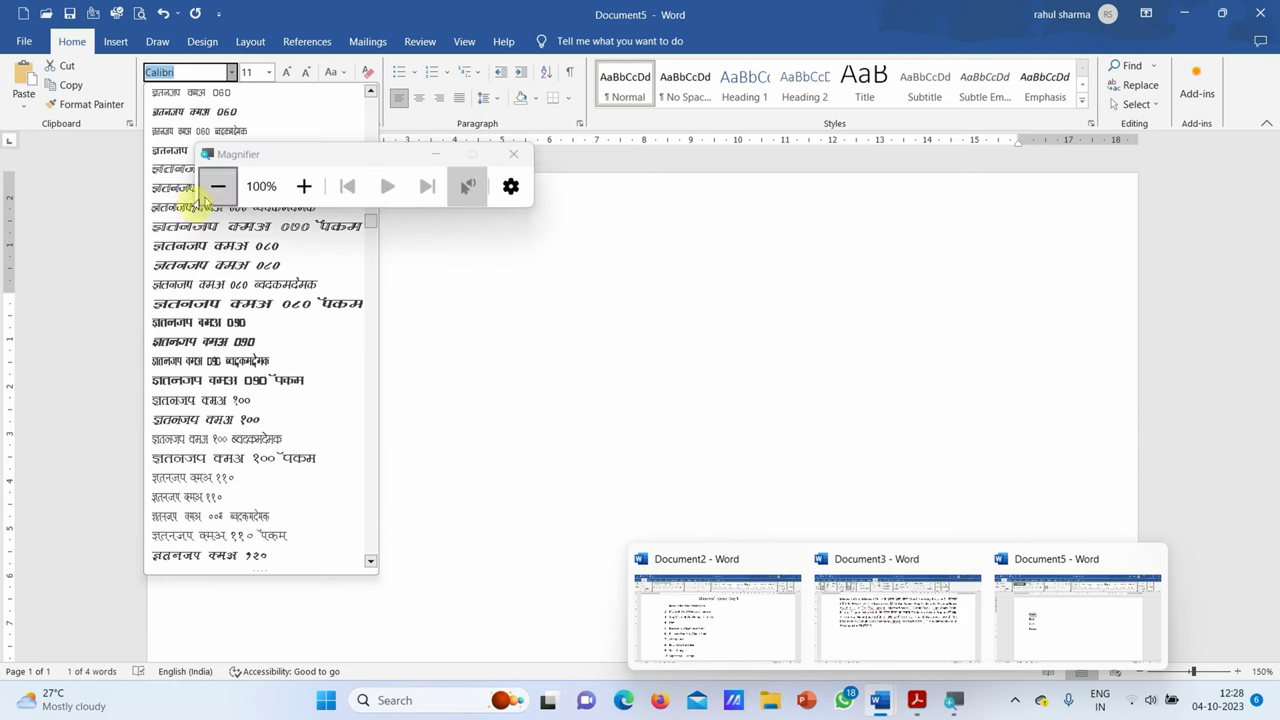
Step: Apply the Berlin Sans FB Demi font to the word Home
{"action": "left_click", "coordinate": [300, 186]}
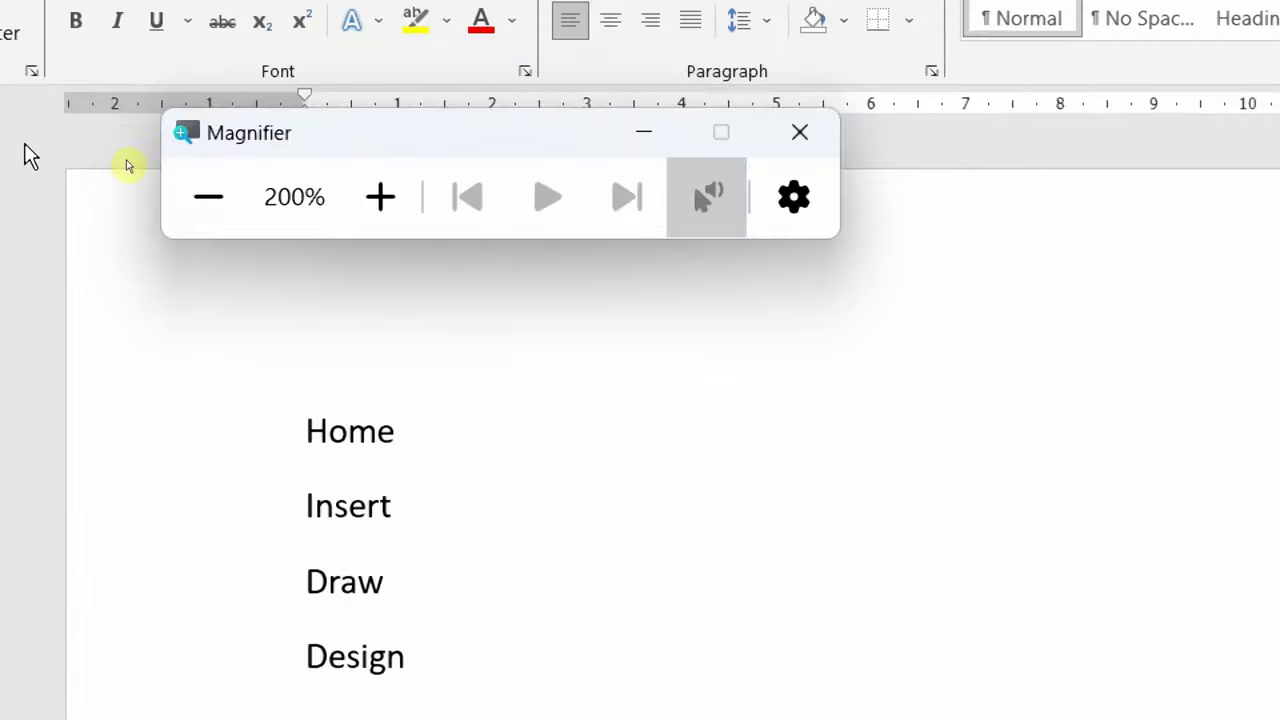
{"action": "left_click", "coordinate": [435, 155]}
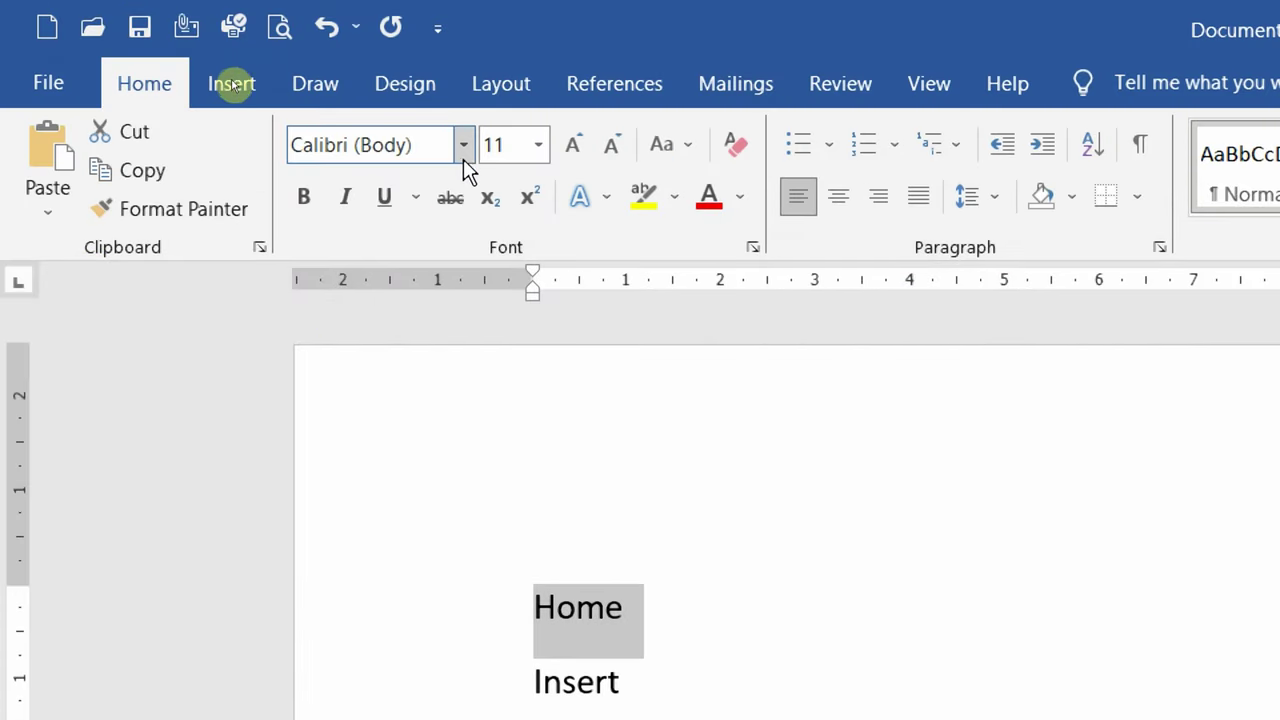
{"action": "left_click", "coordinate": [463, 157]}
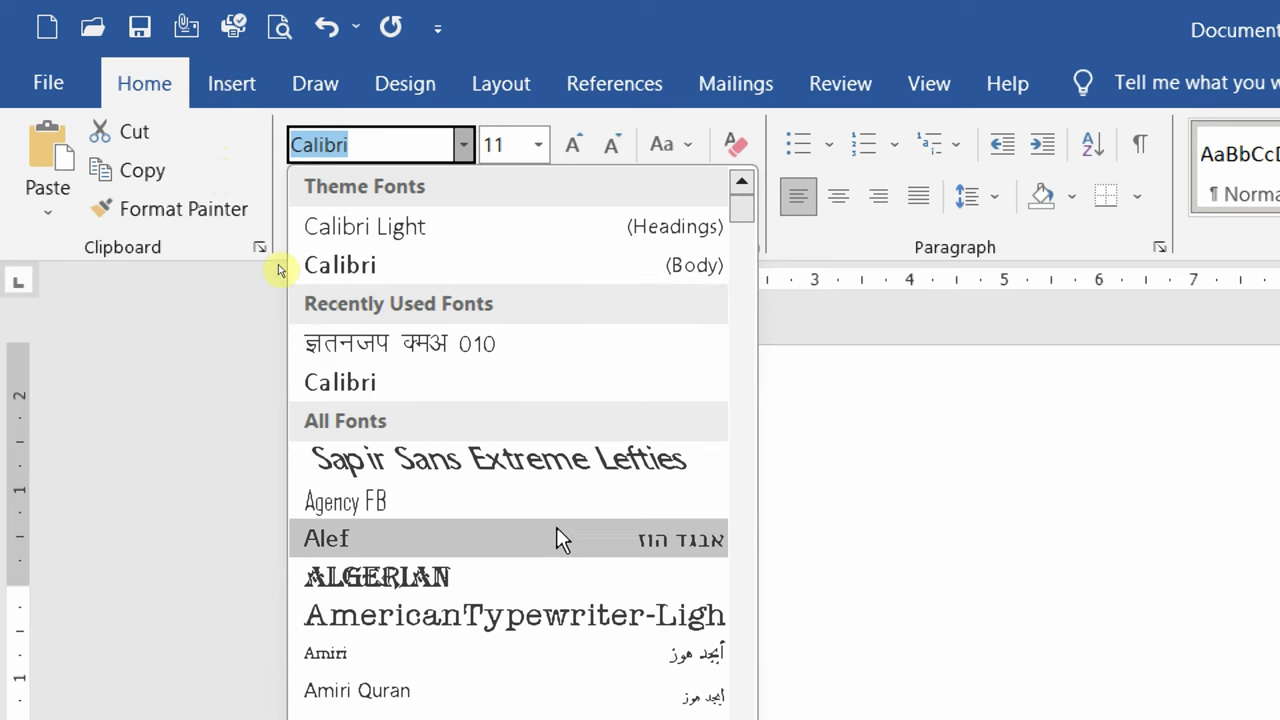
{"action": "scroll", "coordinate": [556, 528], "scroll_direction": "down", "scroll_amount": 1}
{"action": "scroll", "coordinate": [556, 530], "scroll_direction": "down", "scroll_amount": 2}
{"action": "scroll", "coordinate": [281, 270], "scroll_direction": "down", "scroll_amount": 3}
{"action": "scroll", "coordinate": [281, 270], "scroll_direction": "down", "scroll_amount": 3}
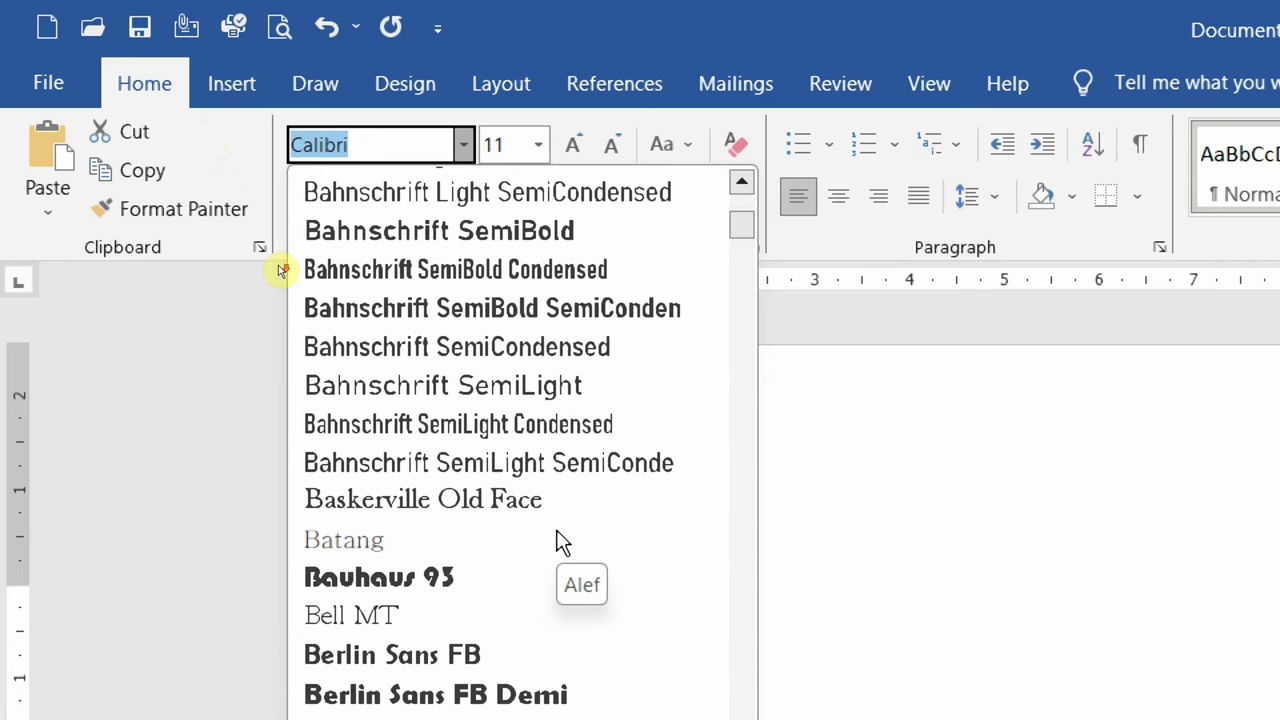
{"action": "scroll", "coordinate": [281, 270], "scroll_direction": "down", "scroll_amount": 1}
{"action": "scroll", "coordinate": [281, 270], "scroll_direction": "down", "scroll_amount": 1}
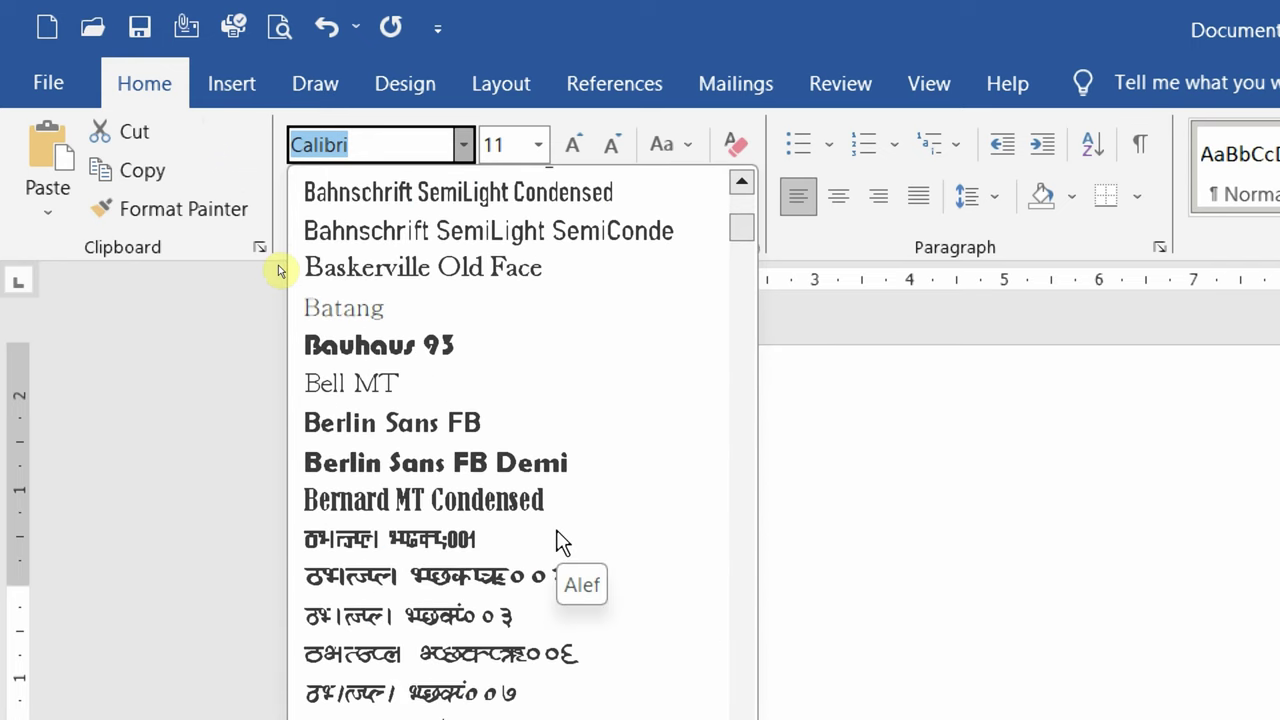
{"action": "left_click", "coordinate": [451, 457]}
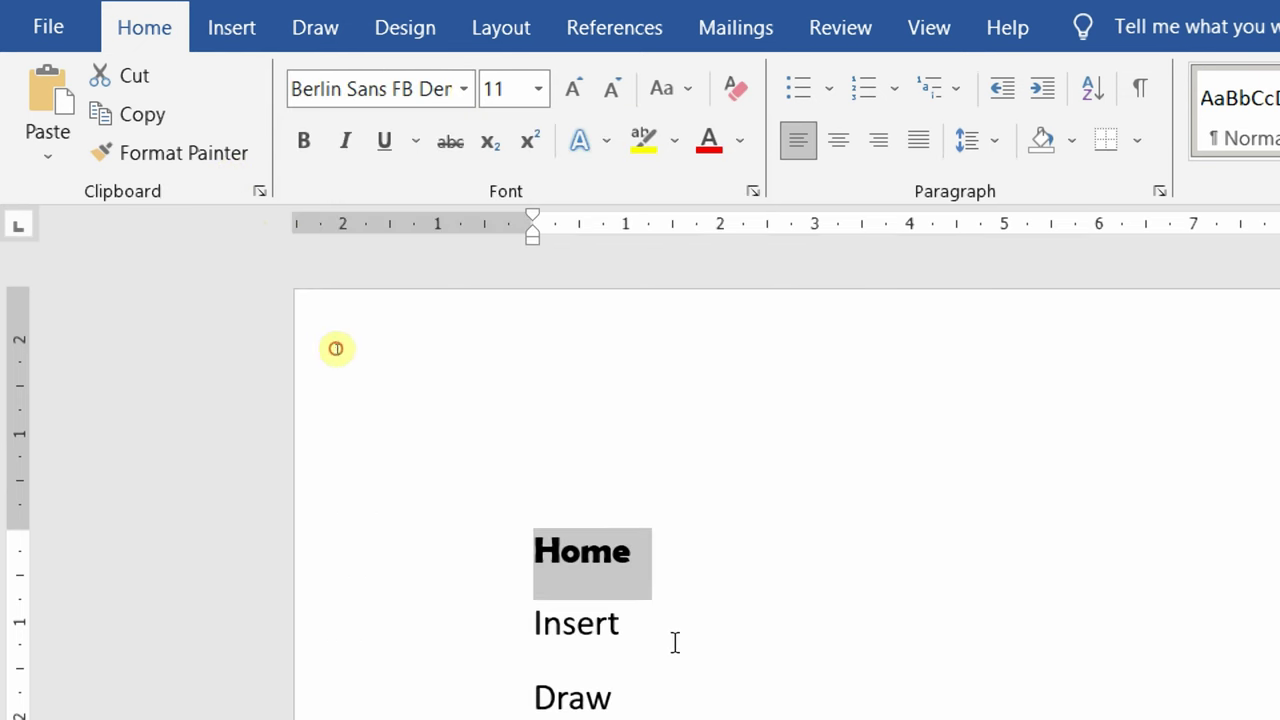
Step: Set the Insert line in Kruti Dev 010 so it shows as Hindi characters
{"action": "left_click", "coordinate": [675, 643]}
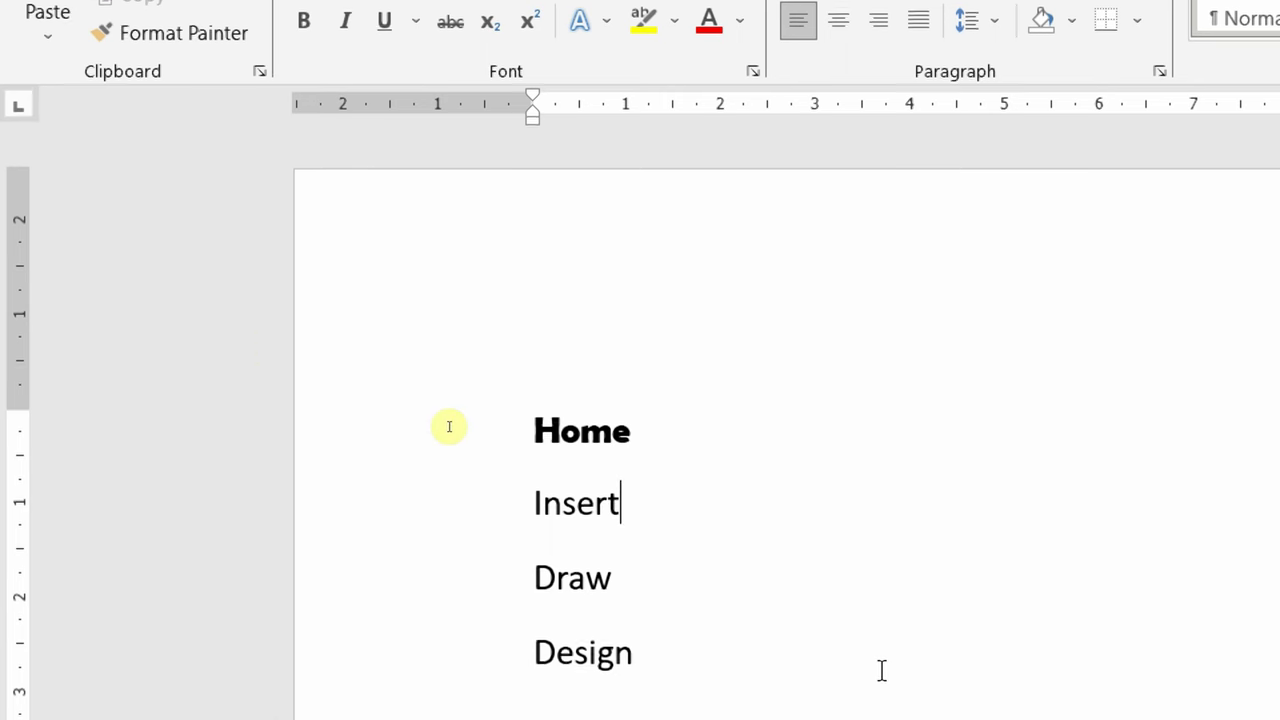
{"action": "left_click", "coordinate": [376, 513]}
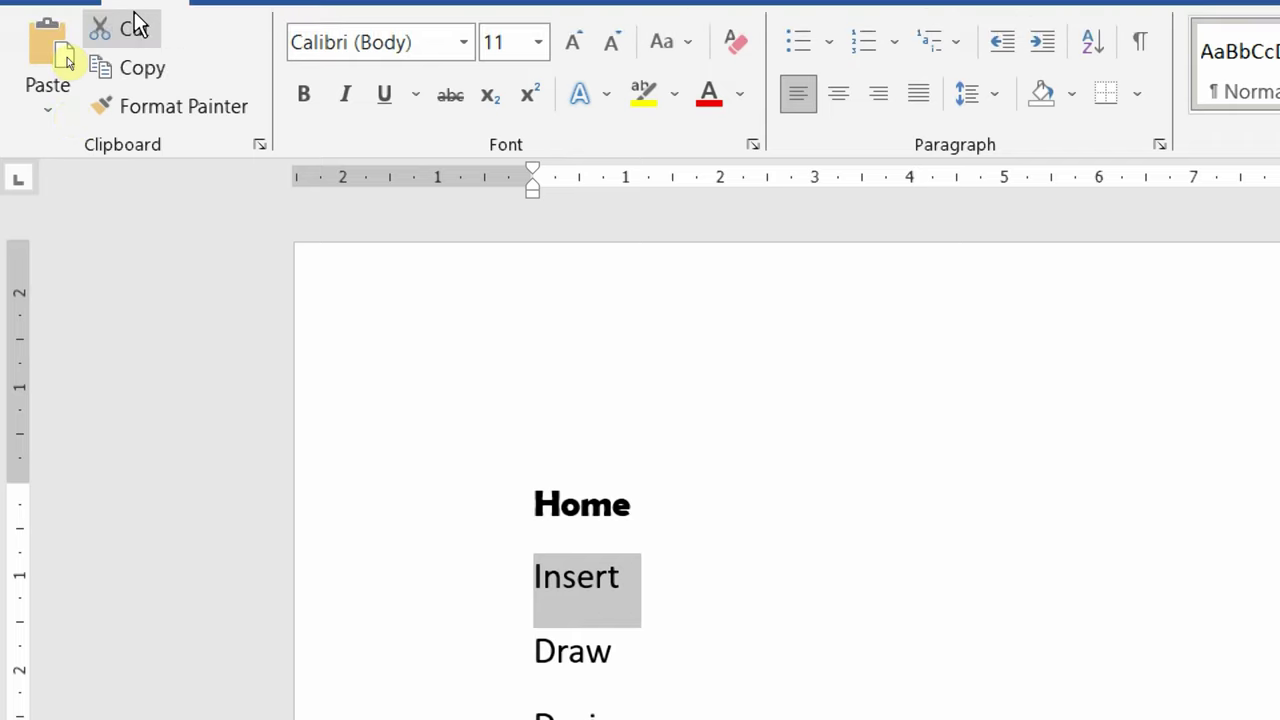
{"action": "left_click", "coordinate": [463, 41]}
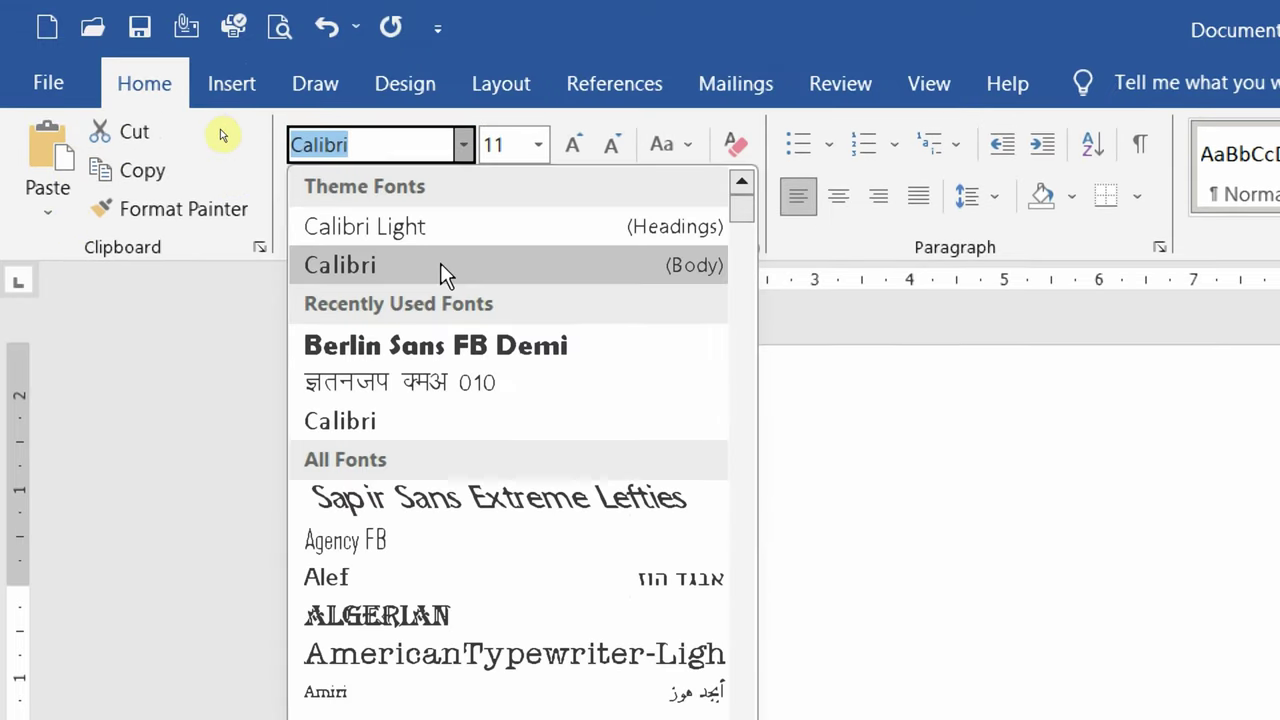
{"action": "left_click", "coordinate": [372, 385]}
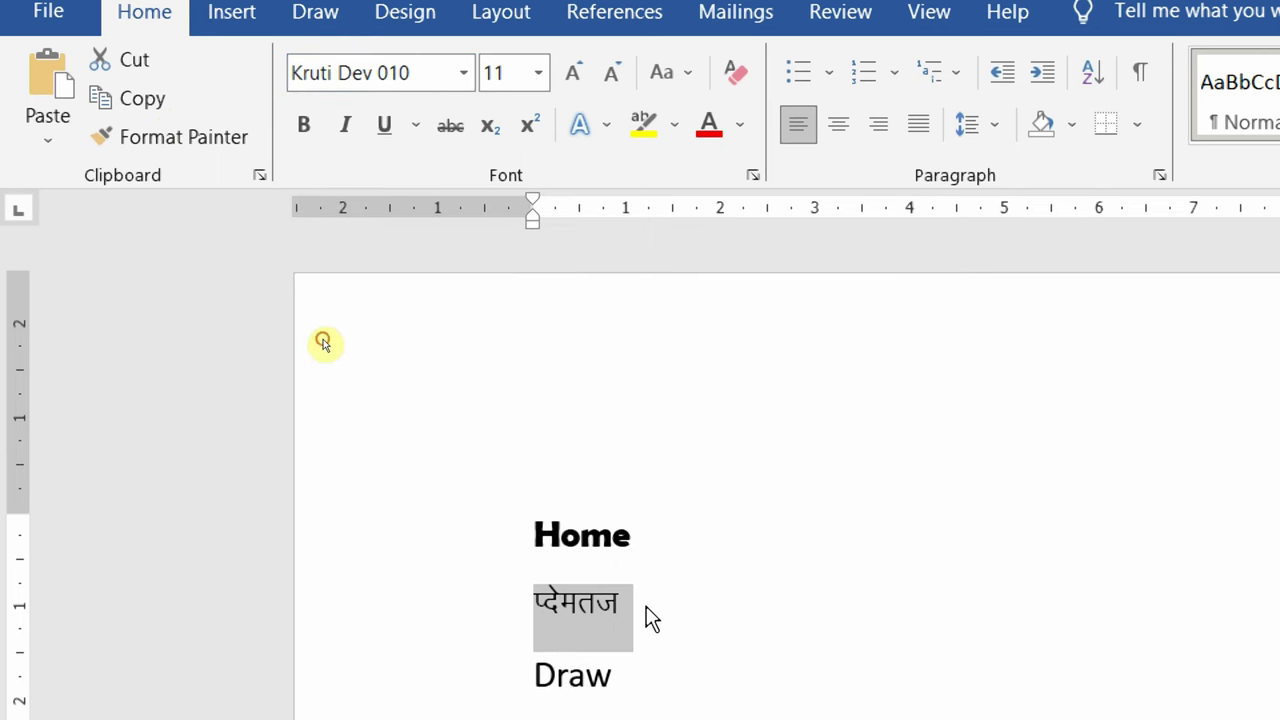
{"action": "left_click", "coordinate": [646, 614]}
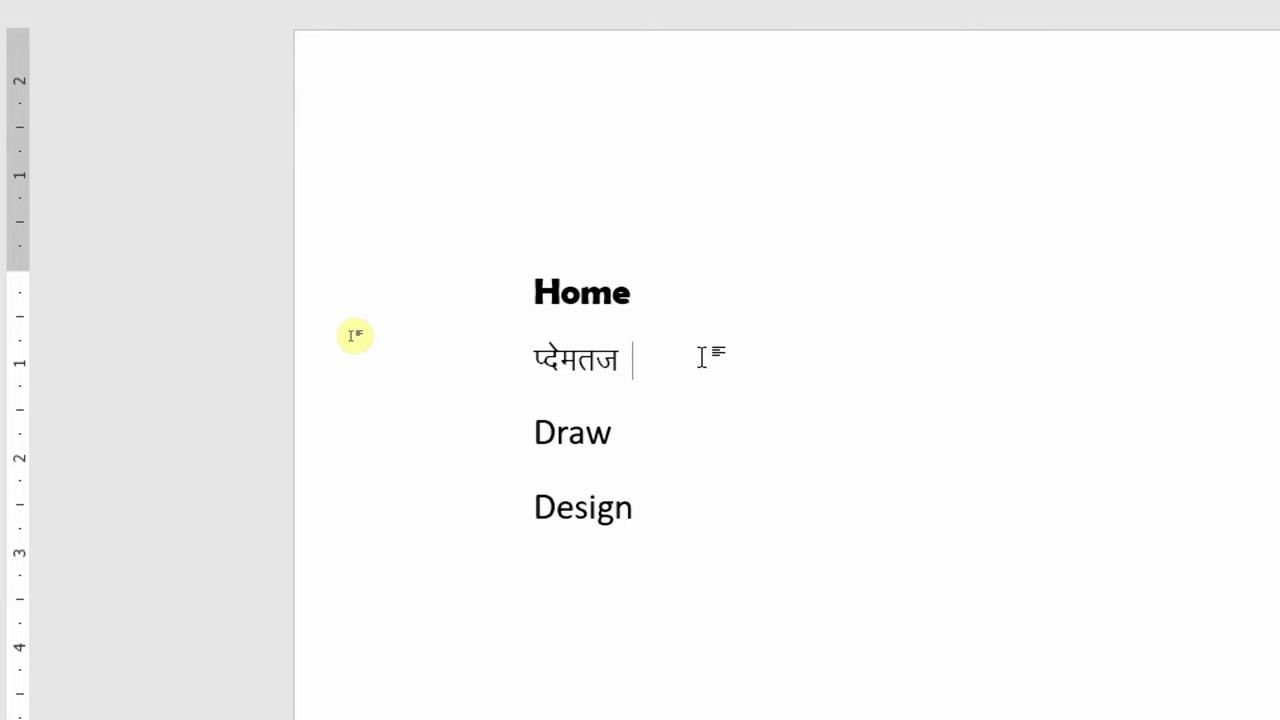
Step: Type मेरा नाम after the Hindi word on line two
{"action": "type", "text": "मेरा "}
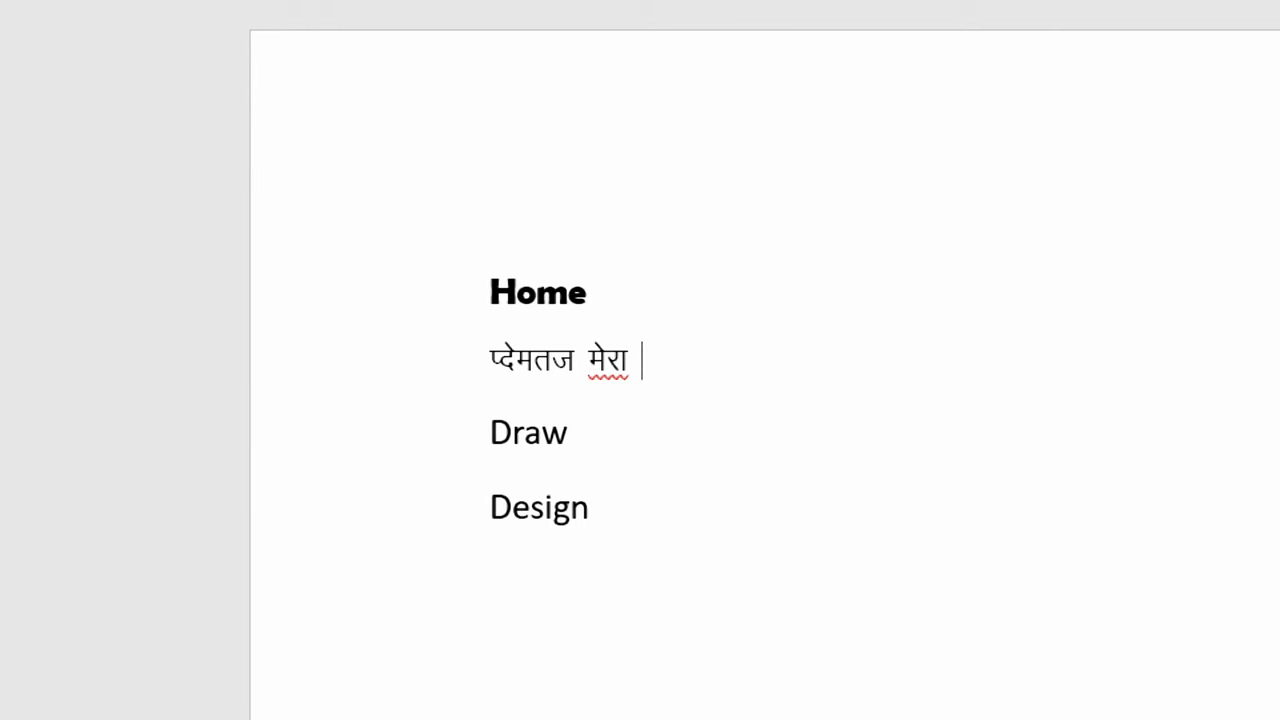
{"action": "type", "text": "नाम"}
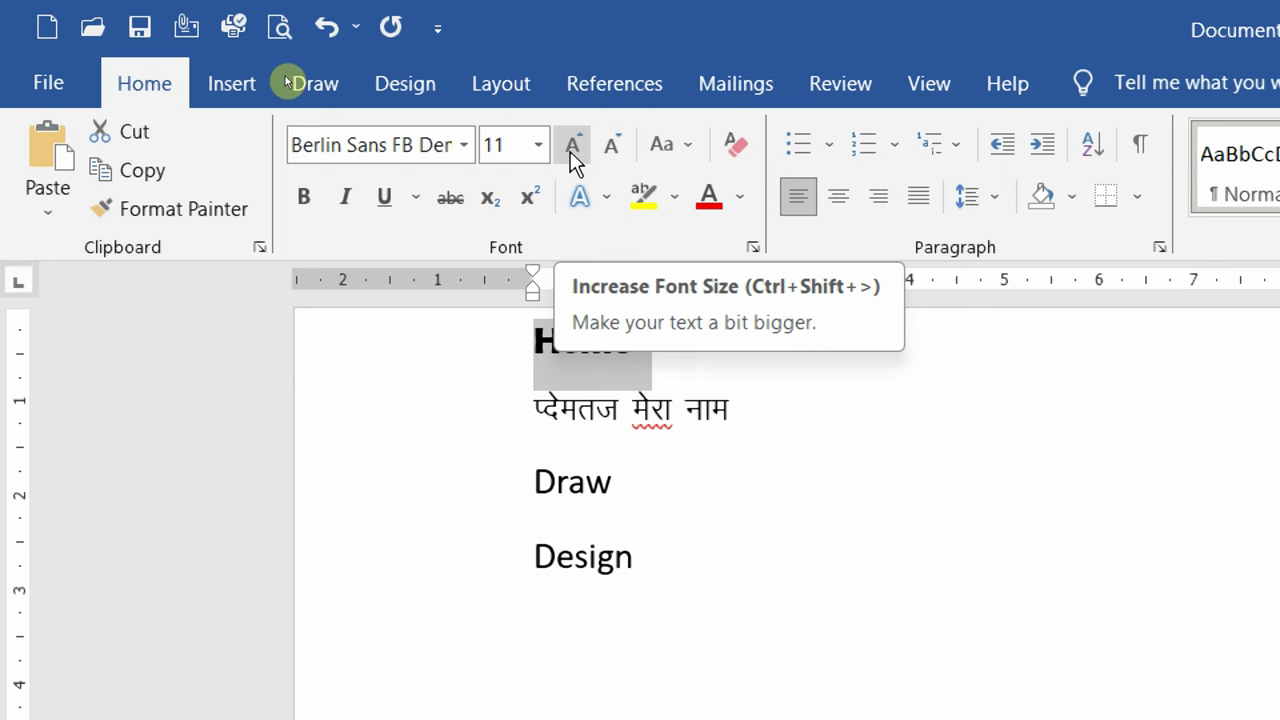
Step: Shrink the Home heading step by step down to 6 pt
{"action": "left_click", "coordinate": [621, 157]}
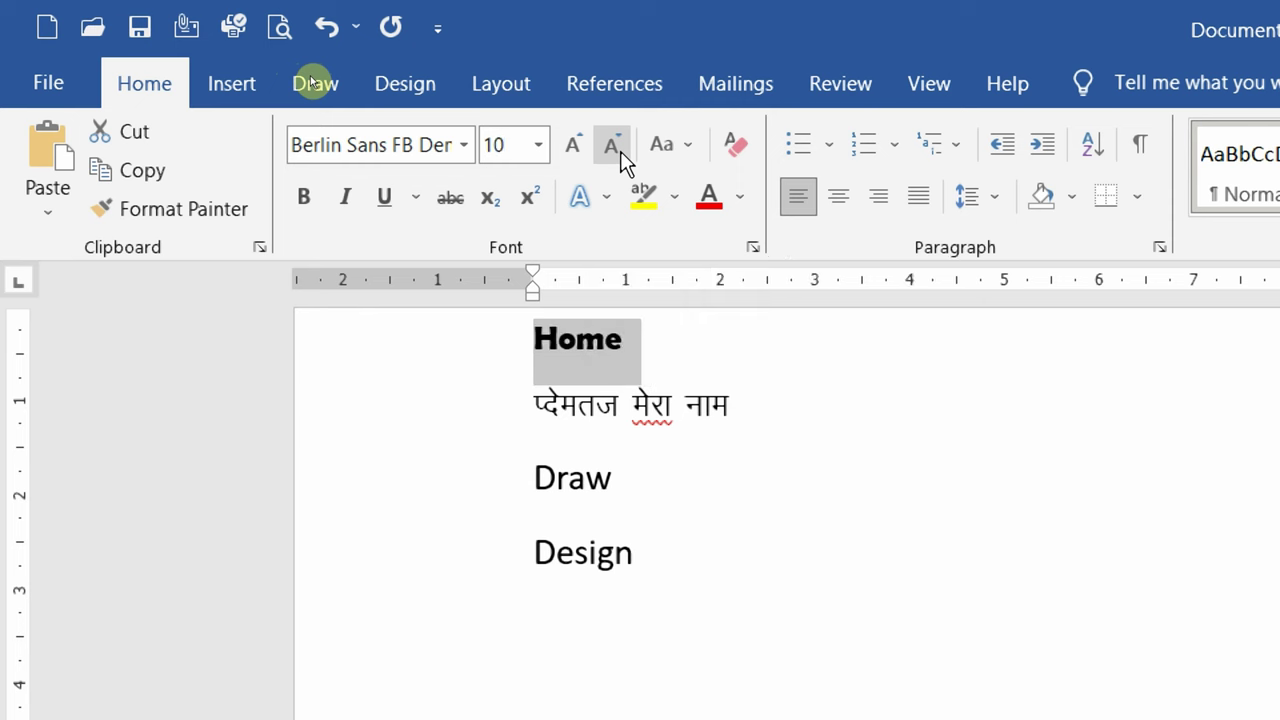
{"action": "left_click", "coordinate": [621, 157]}
{"action": "left_click", "coordinate": [621, 157]}
{"action": "left_click", "coordinate": [621, 157]}
{"action": "left_click", "coordinate": [616, 152]}
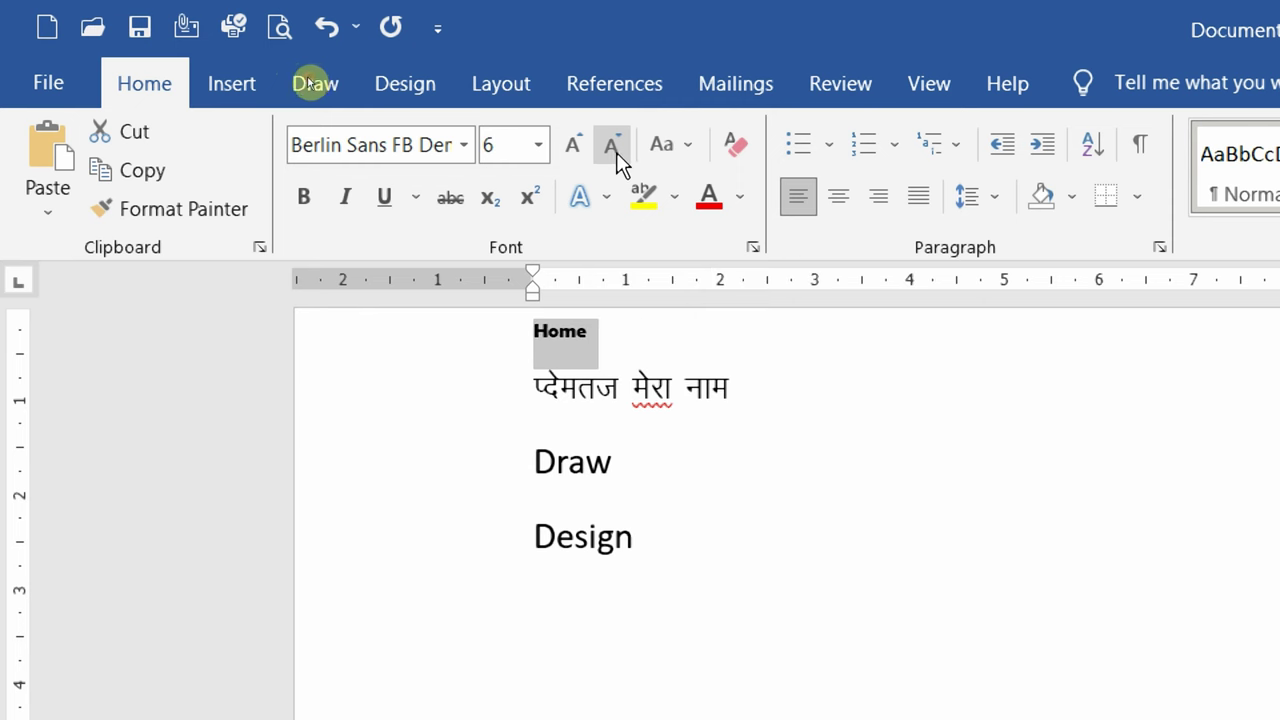
Step: Enlarge the Home heading back up to 24 pt
{"action": "left_click", "coordinate": [574, 156]}
{"action": "left_click", "coordinate": [574, 156]}
{"action": "left_click", "coordinate": [573, 150]}
{"action": "left_click", "coordinate": [573, 150]}
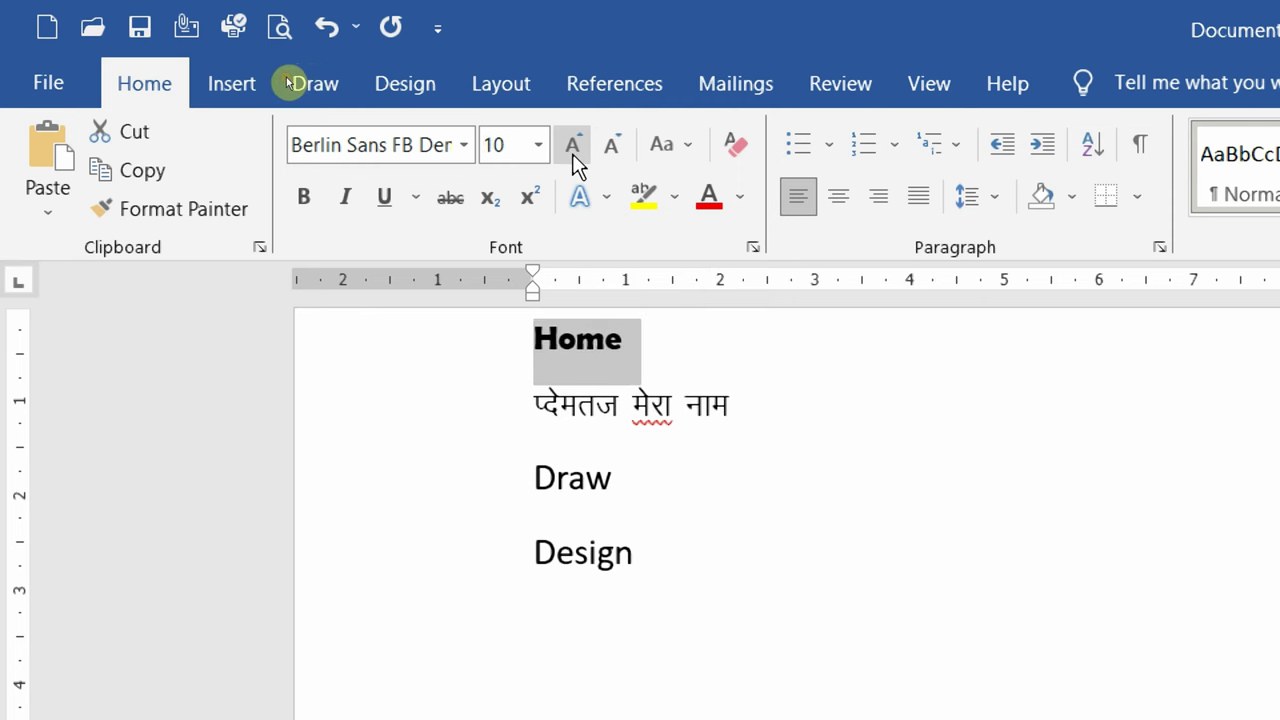
{"action": "left_click", "coordinate": [573, 150]}
{"action": "left_click", "coordinate": [573, 150]}
{"action": "left_click", "coordinate": [573, 150]}
{"action": "double_click", "coordinate": [573, 150]}
{"action": "left_click", "coordinate": [574, 157]}
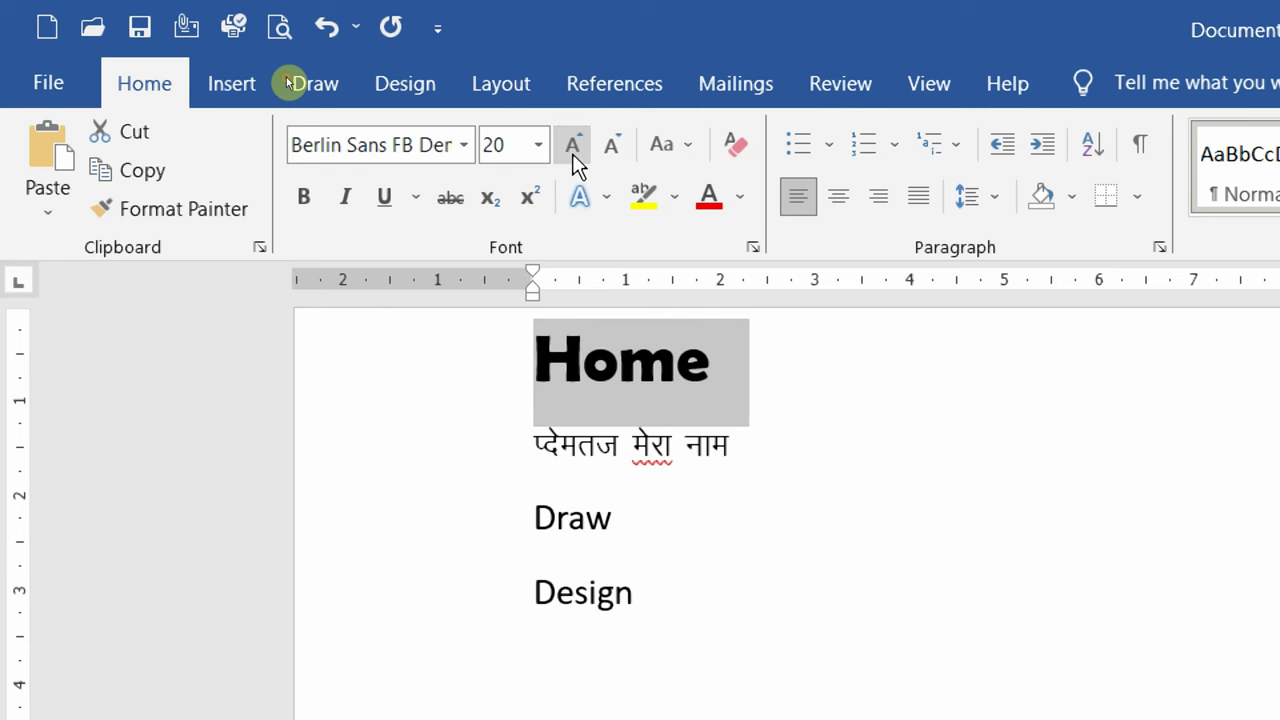
{"action": "left_click", "coordinate": [574, 157]}
{"action": "left_click", "coordinate": [574, 157]}
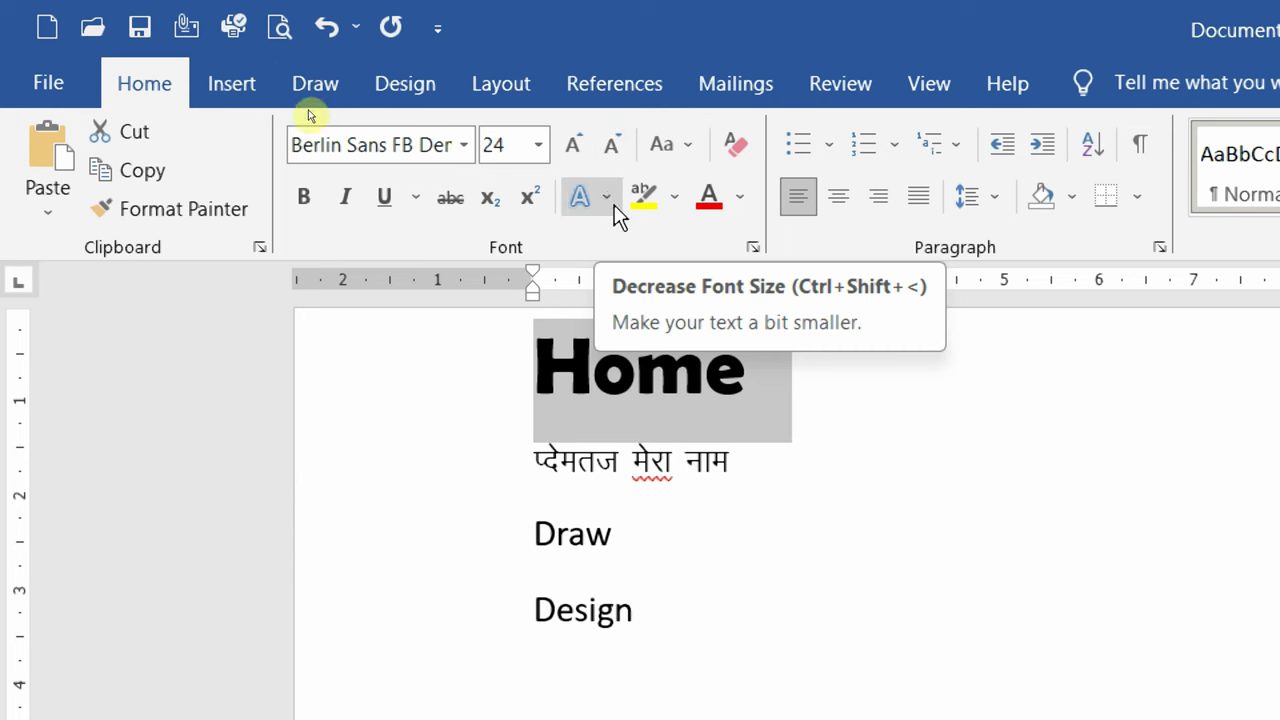
{"action": "left_click", "coordinate": [661, 538]}
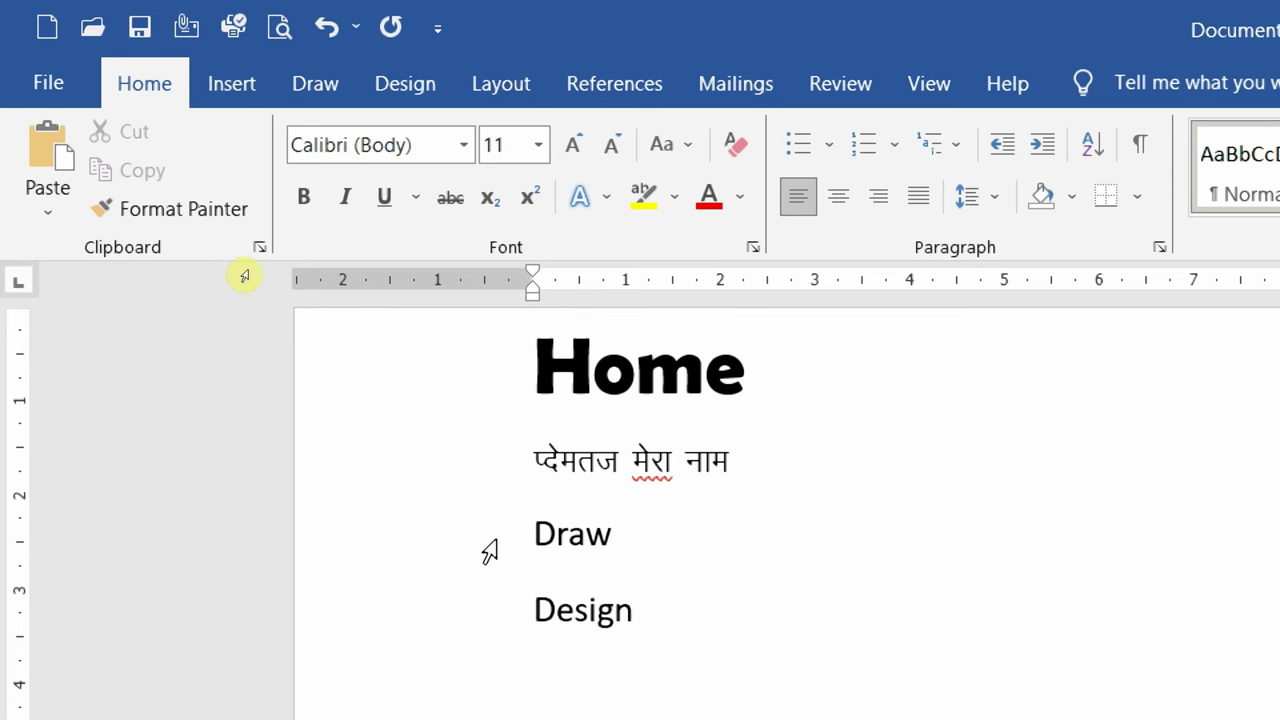
{"action": "left_click", "coordinate": [489, 551]}
{"action": "left_click", "coordinate": [714, 549]}
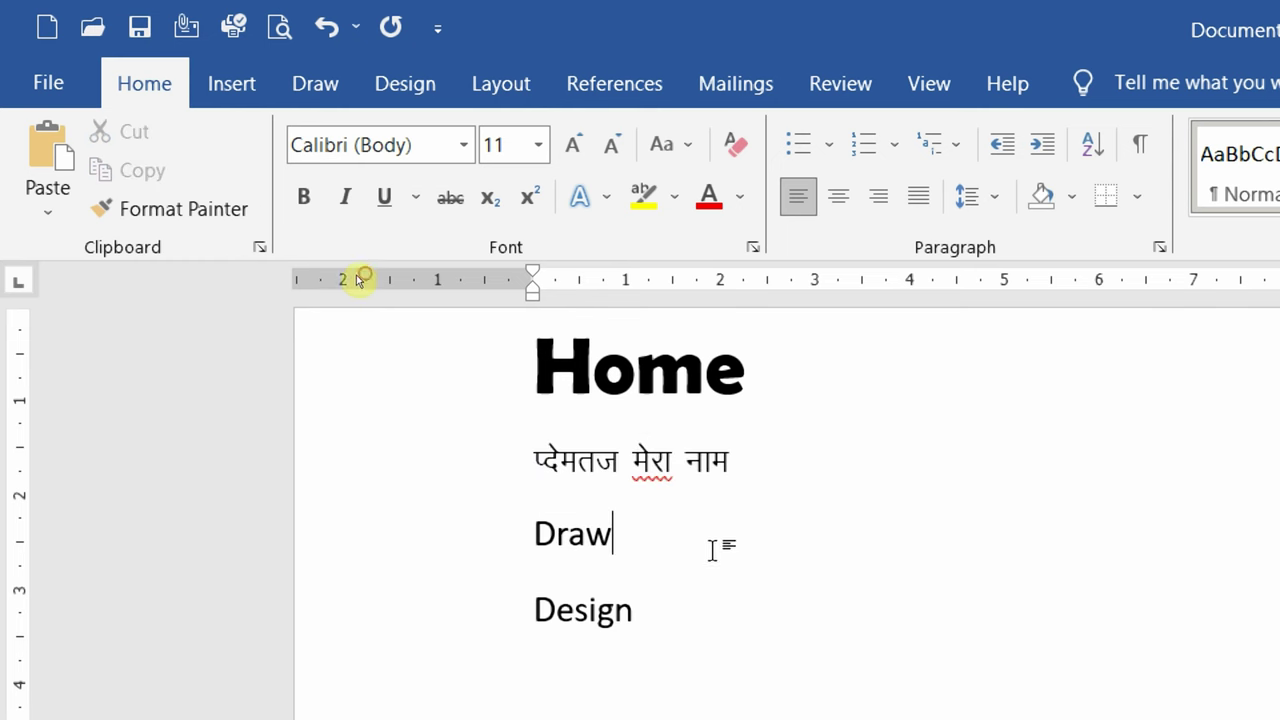
{"action": "left_click", "coordinate": [491, 549]}
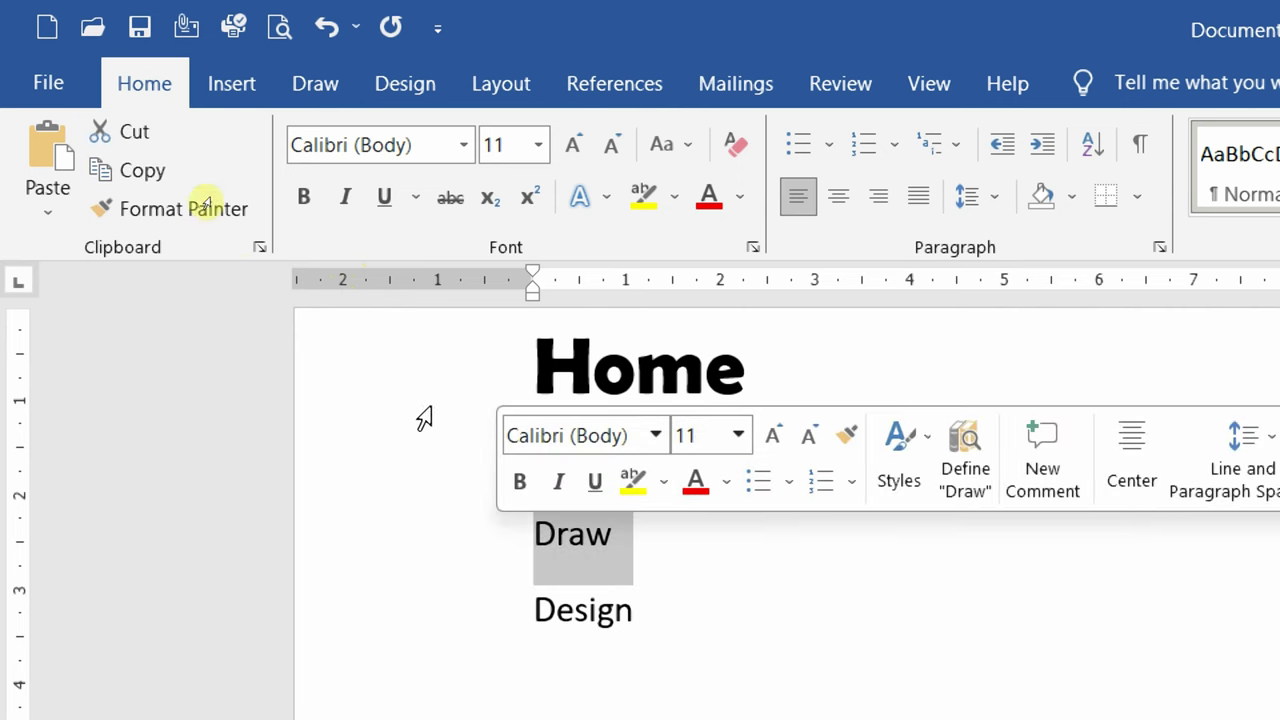
{"action": "left_click", "coordinate": [297, 200]}
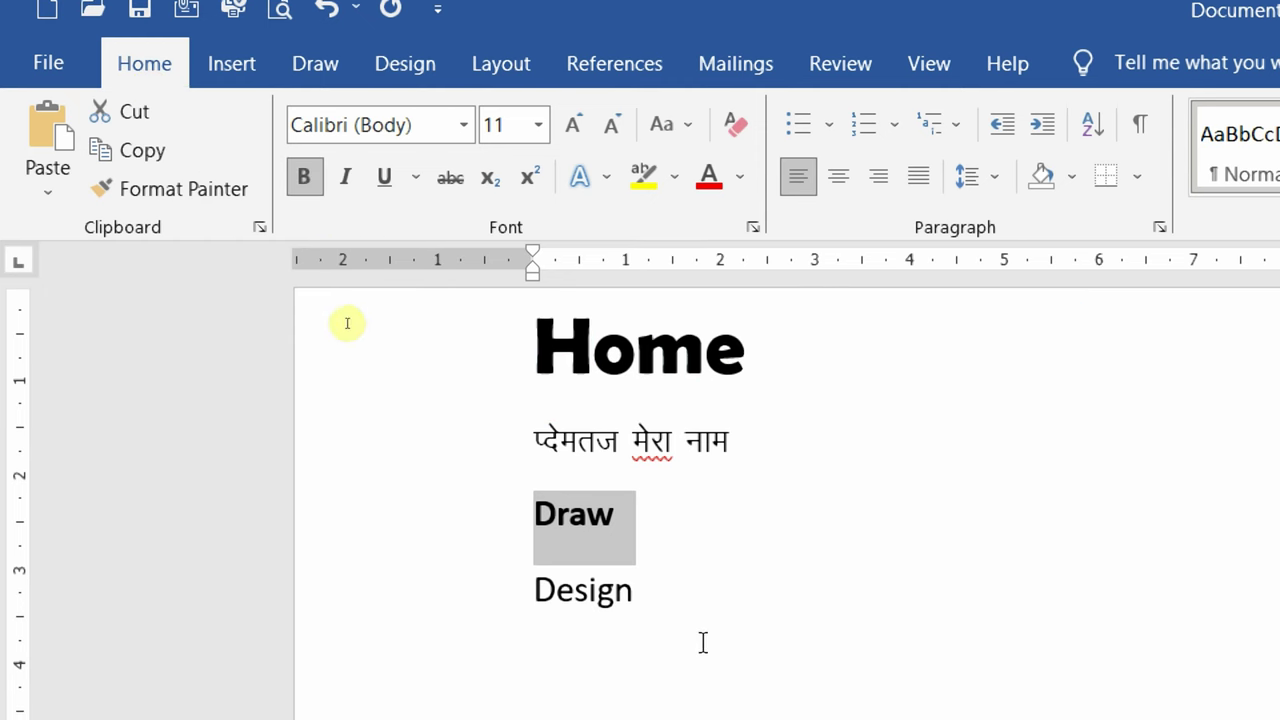
{"action": "left_click", "coordinate": [678, 612]}
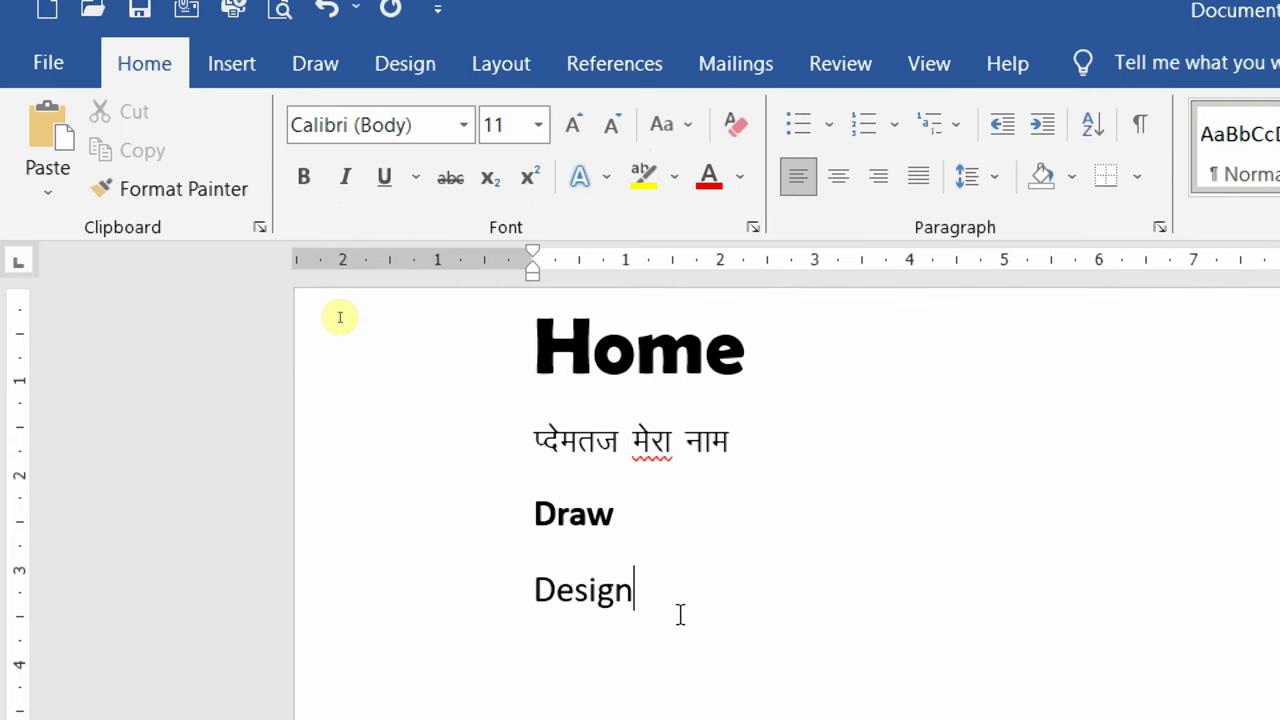
{"action": "left_click", "coordinate": [488, 527]}
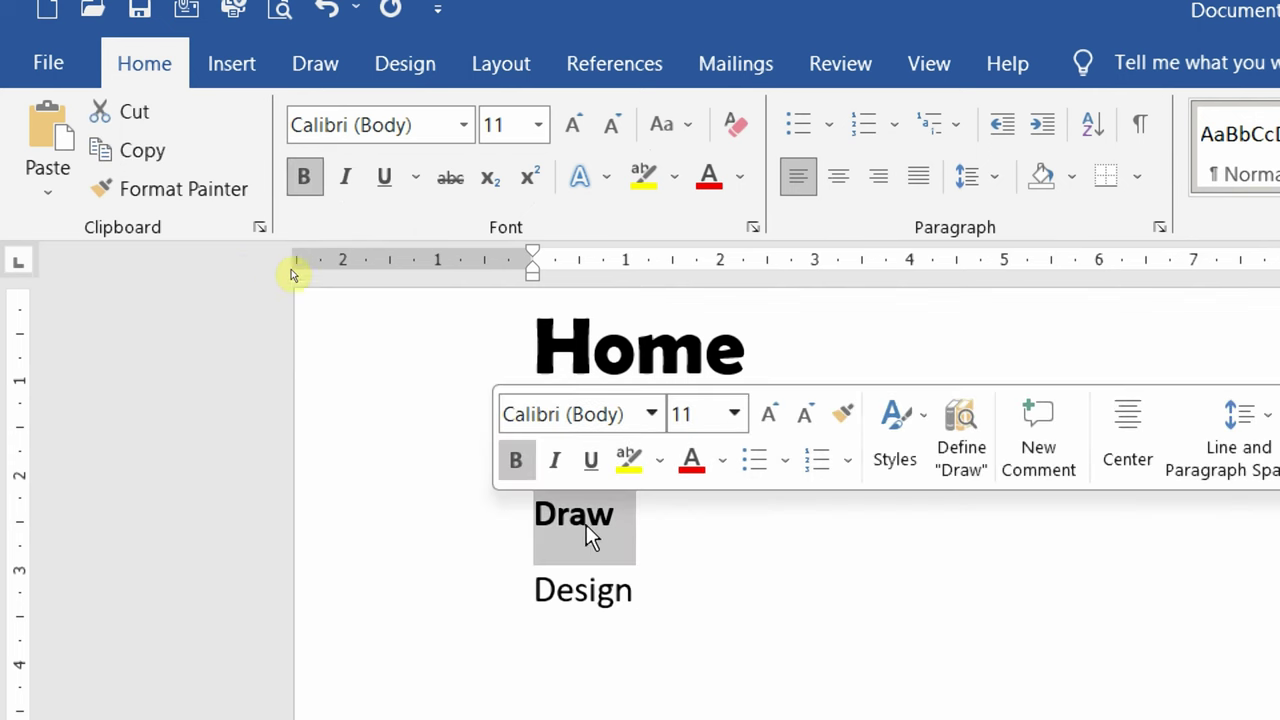
{"action": "left_click", "coordinate": [303, 180]}
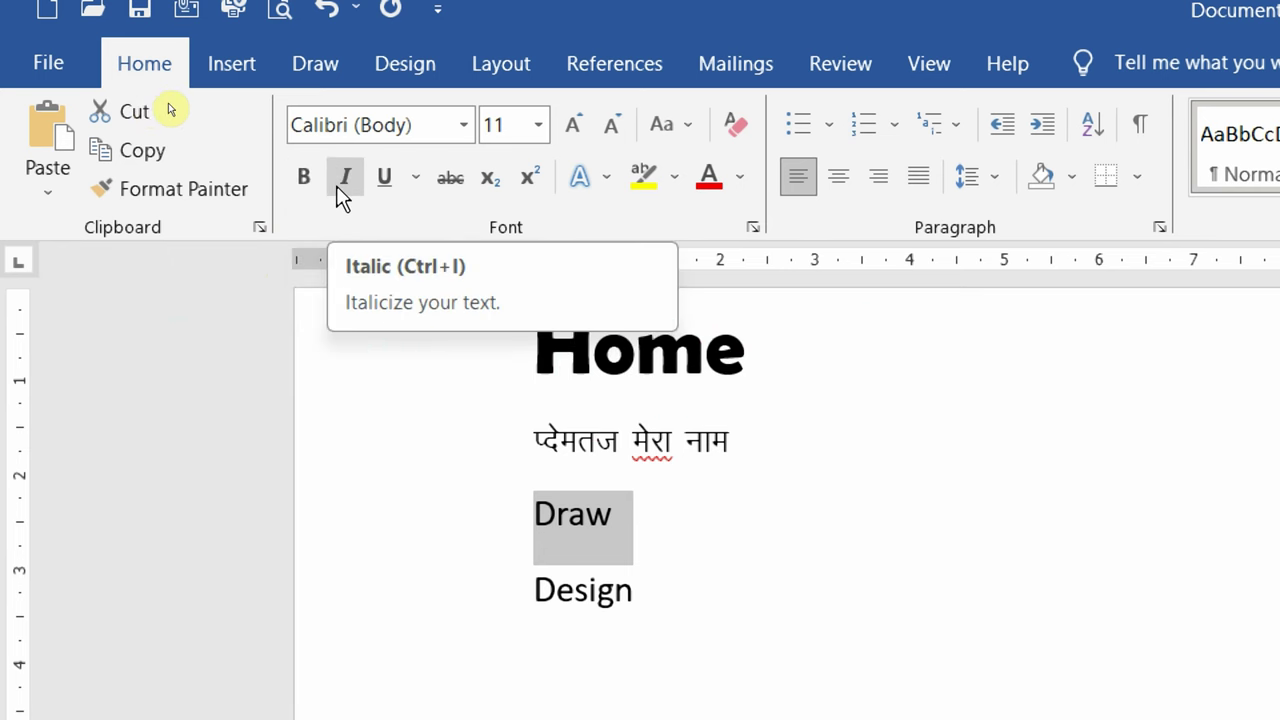
{"action": "left_click", "coordinate": [337, 187]}
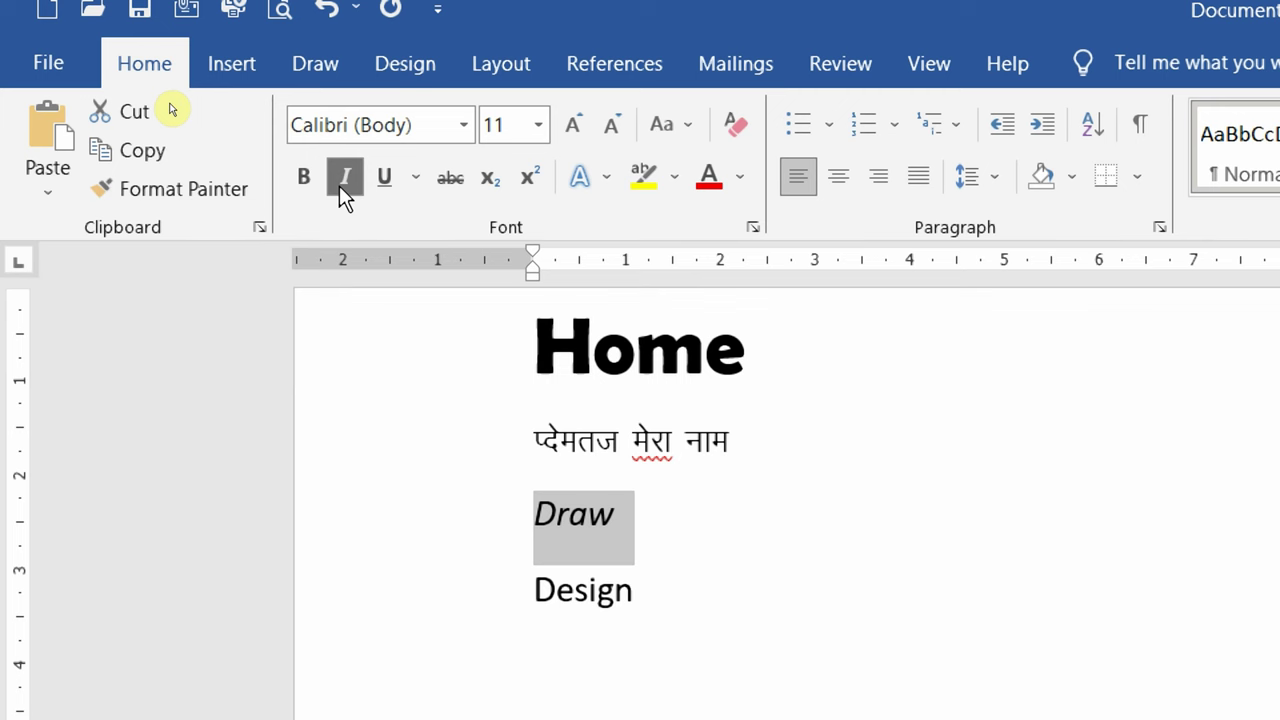
{"action": "left_click", "coordinate": [339, 185]}
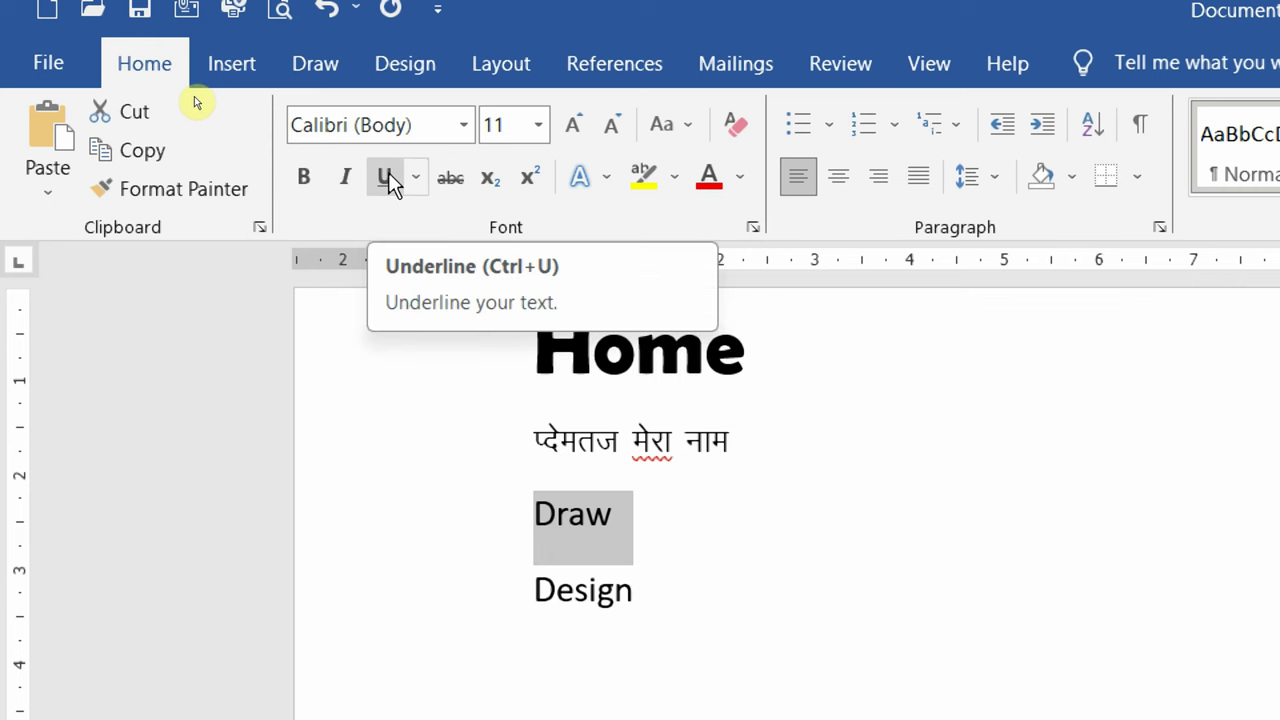
Step: Give Draw a double underline coloured Orange, Accent 2
{"action": "left_click", "coordinate": [386, 176]}
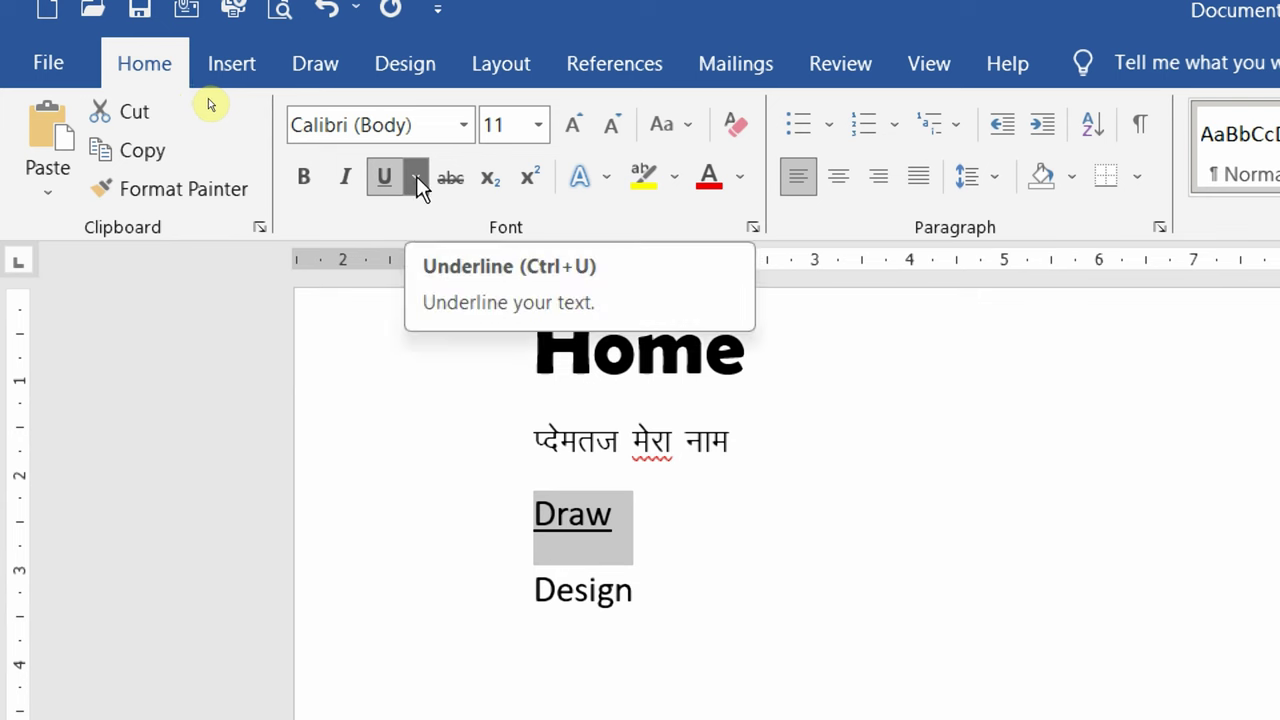
{"action": "left_click", "coordinate": [416, 176]}
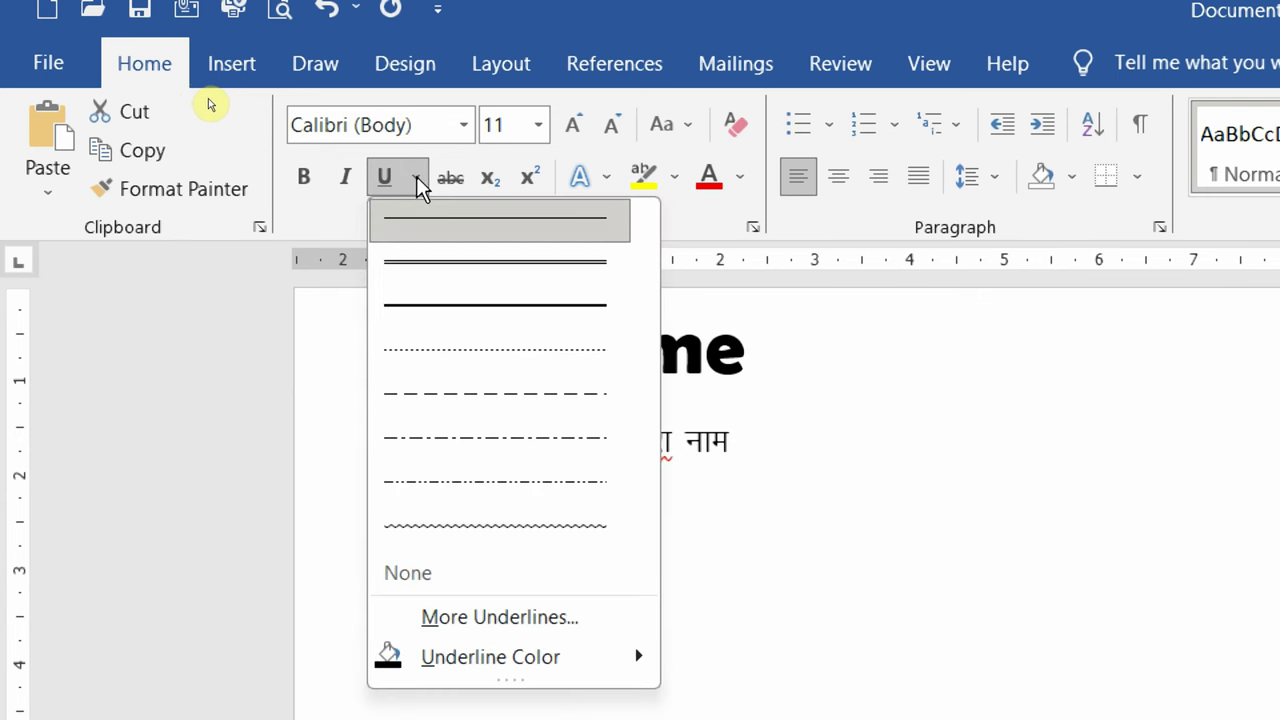
{"action": "left_click", "coordinate": [433, 278]}
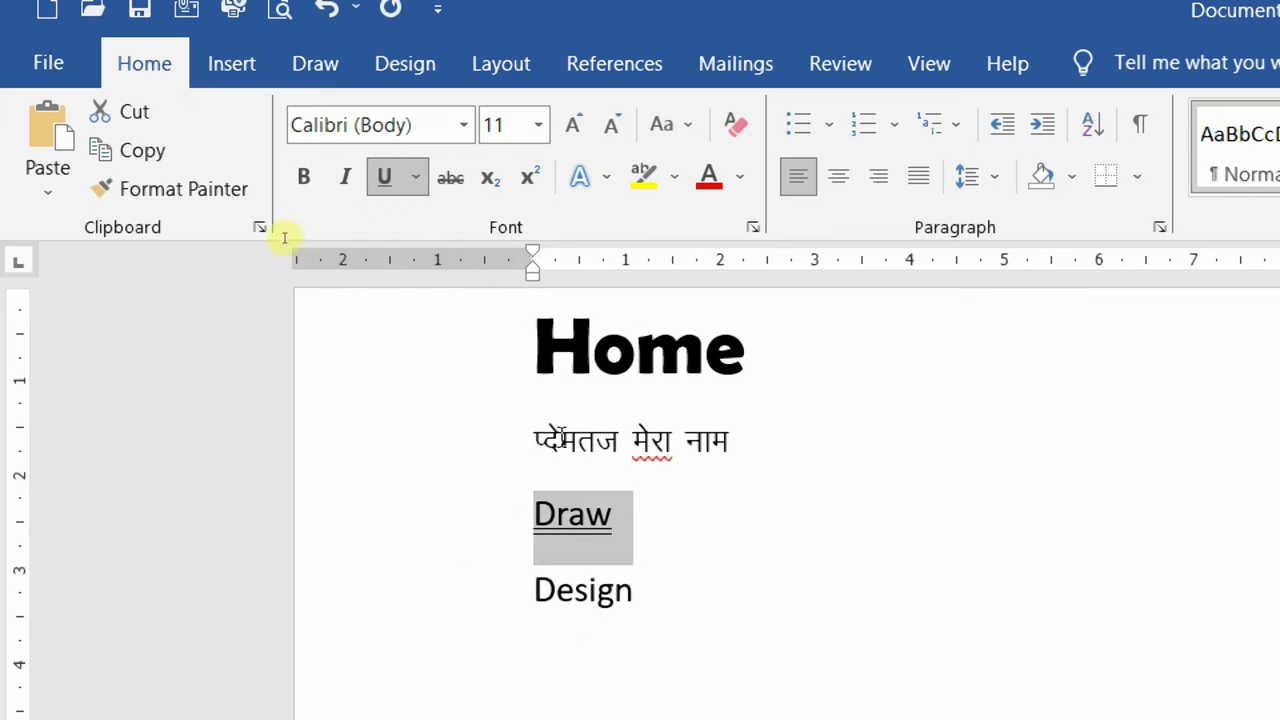
{"action": "left_click", "coordinate": [415, 176]}
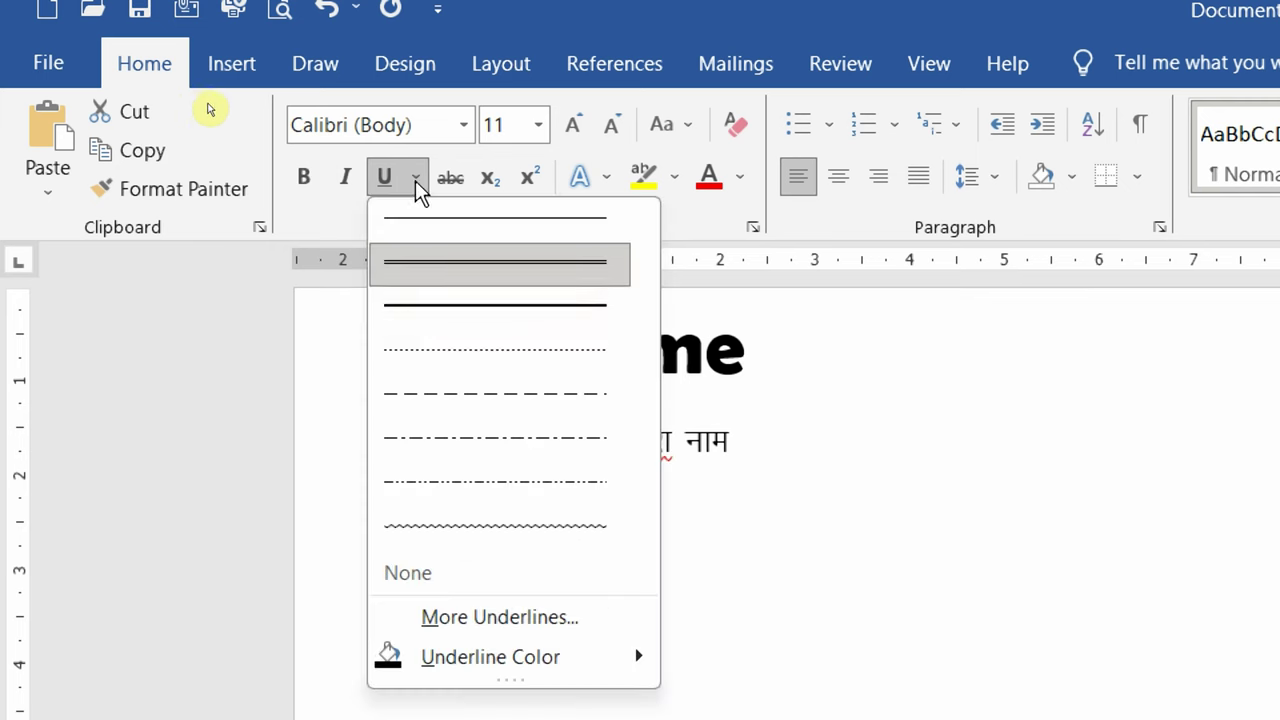
{"action": "mouse_move", "coordinate": [505, 655]}
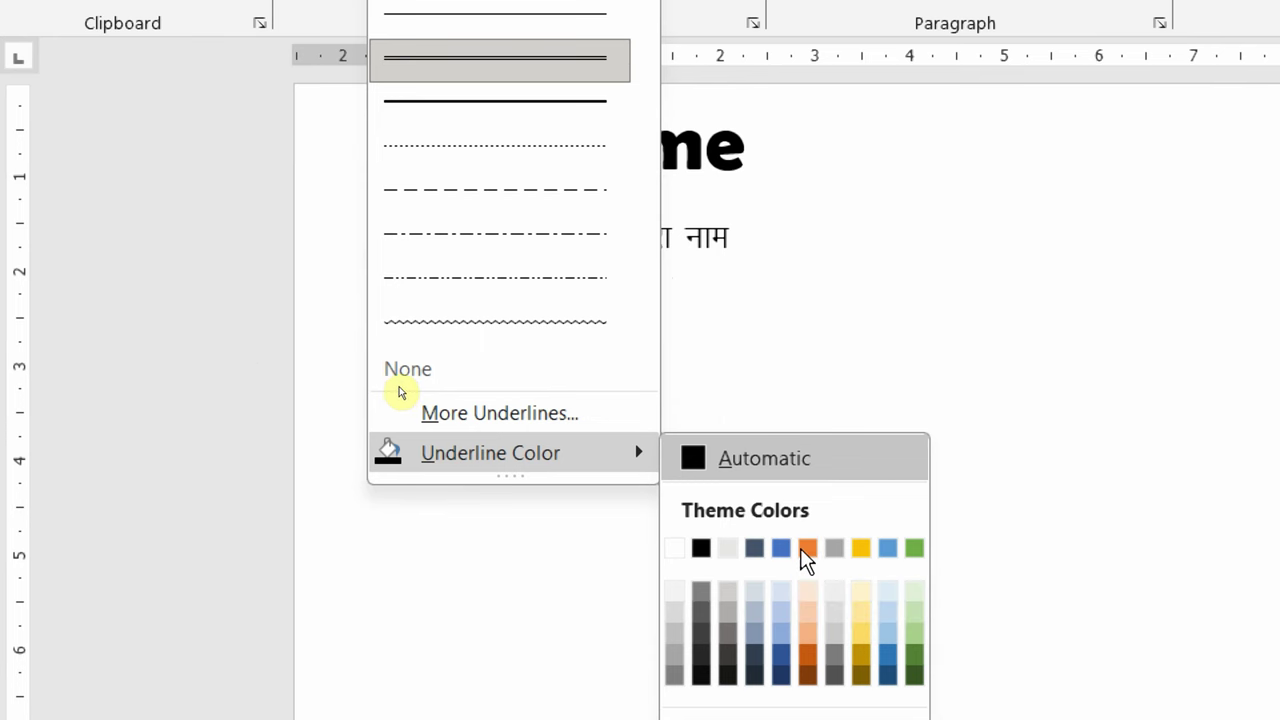
{"action": "left_click", "coordinate": [806, 548]}
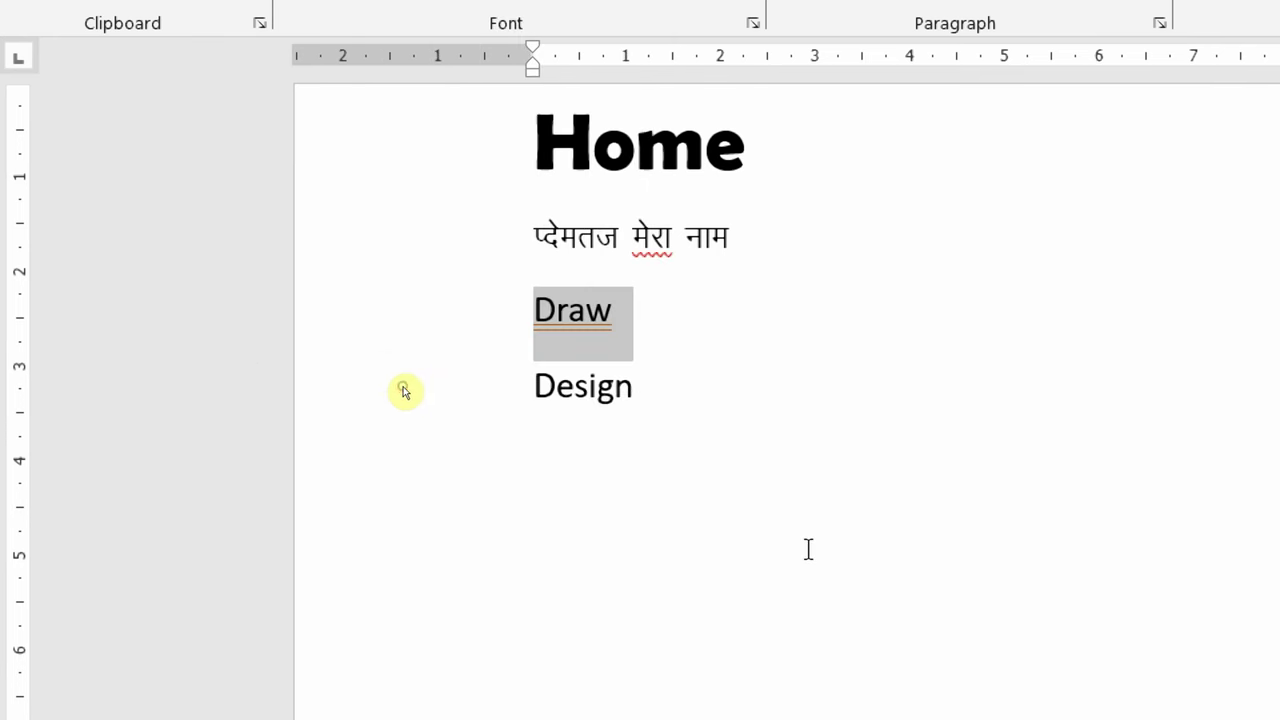
{"action": "left_click", "coordinate": [688, 378]}
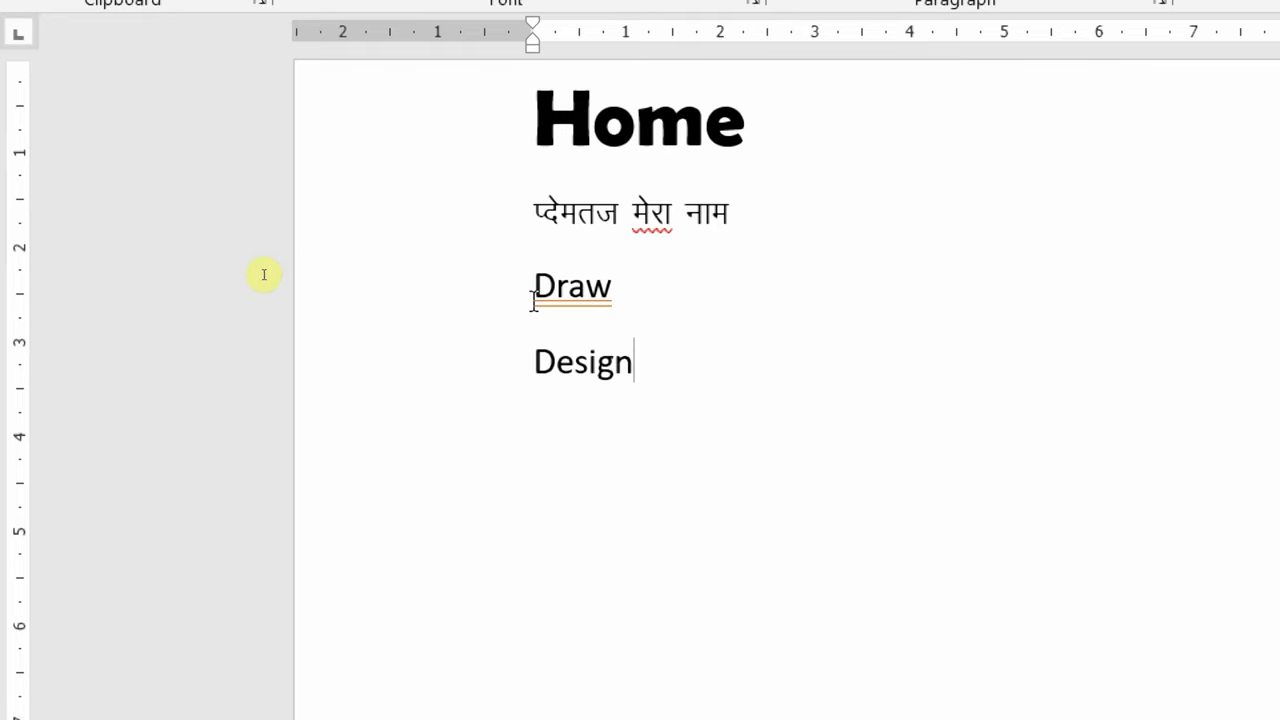
Step: Add the words 'table name' after Draw on line three
{"action": "left_click", "coordinate": [636, 291]}
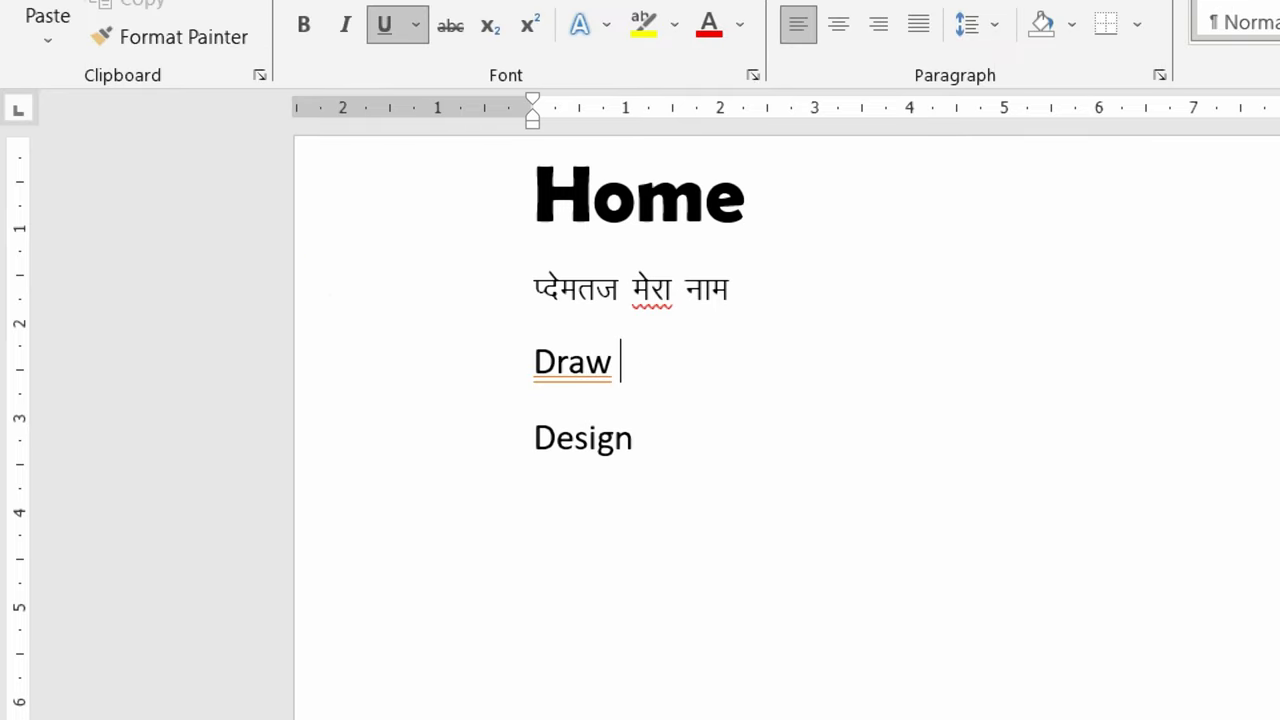
{"action": "type", "text": "ta"}
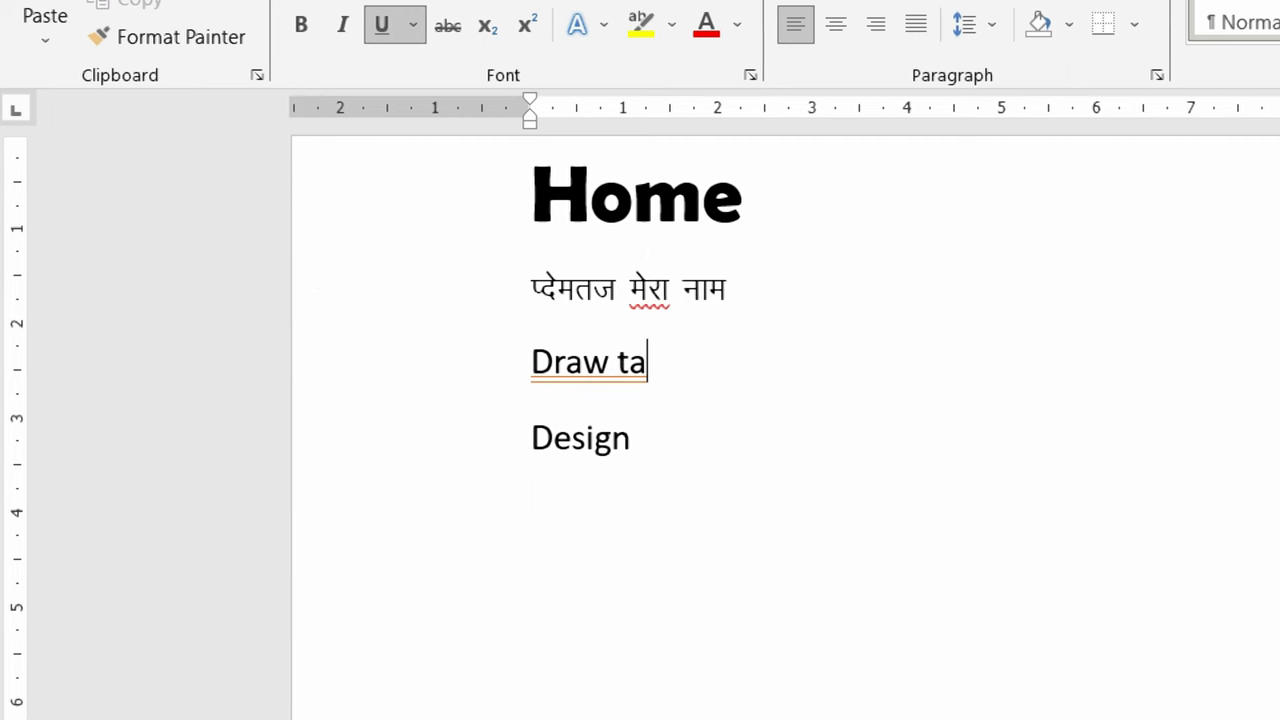
{"action": "type", "text": "b"}
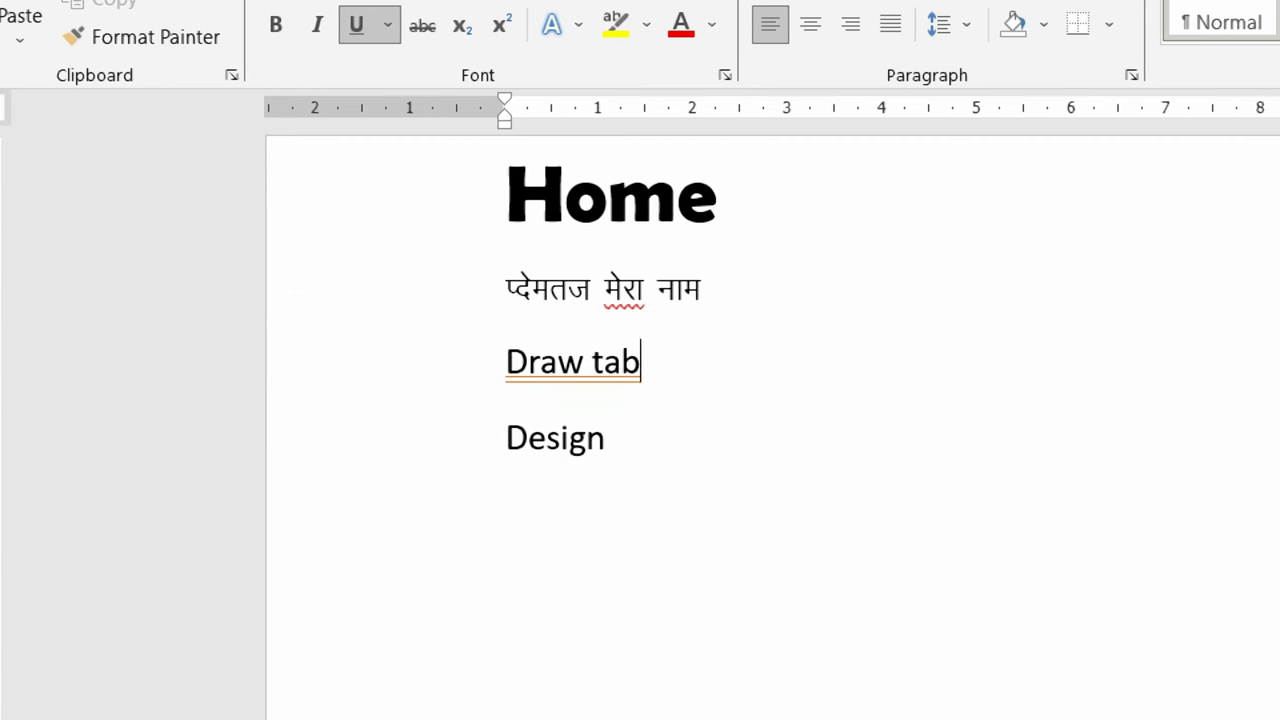
{"action": "type", "text": "le"}
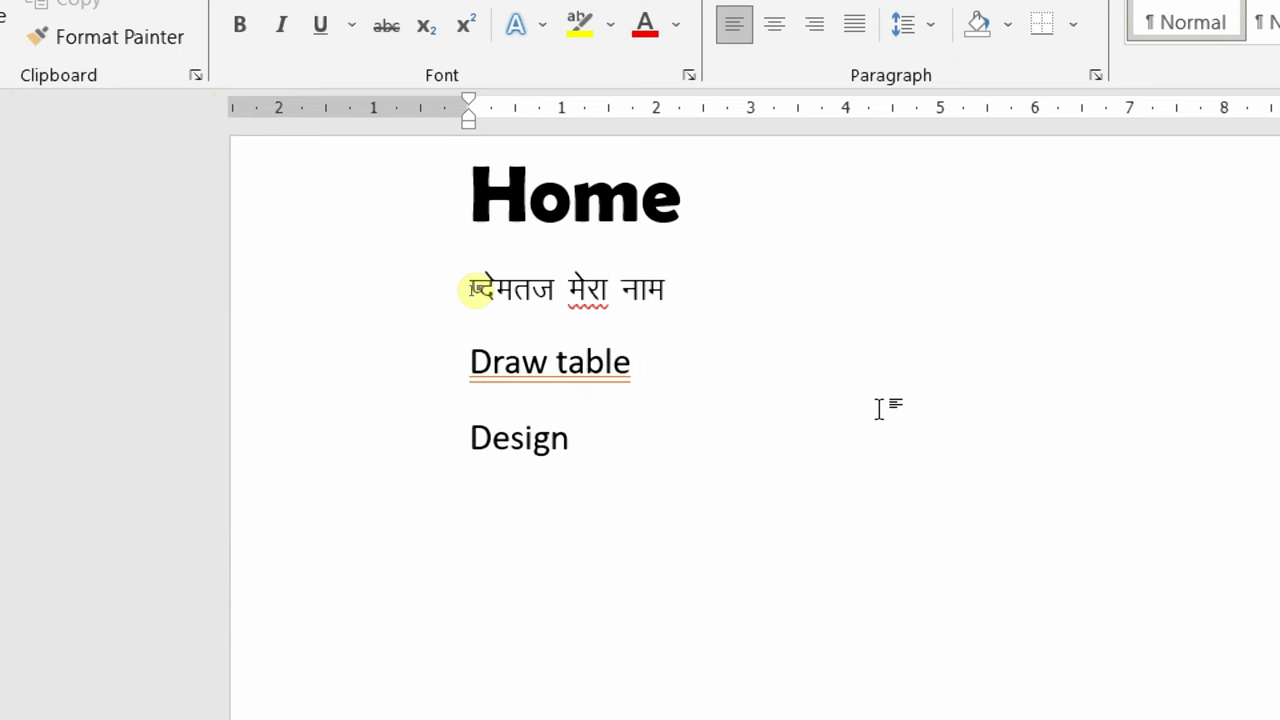
{"action": "type", "text": "name"}
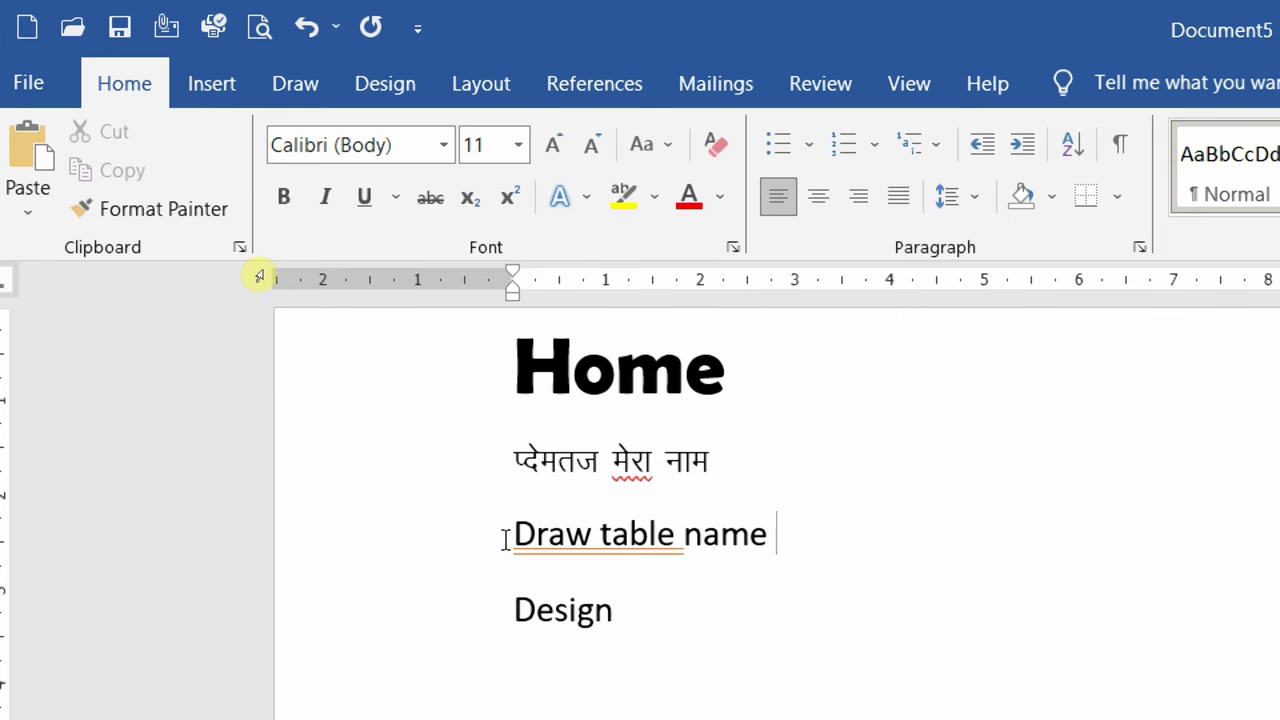
Step: Make the whole 'Draw table name' line bold, italic and underlined
{"action": "left_click", "coordinate": [462, 548]}
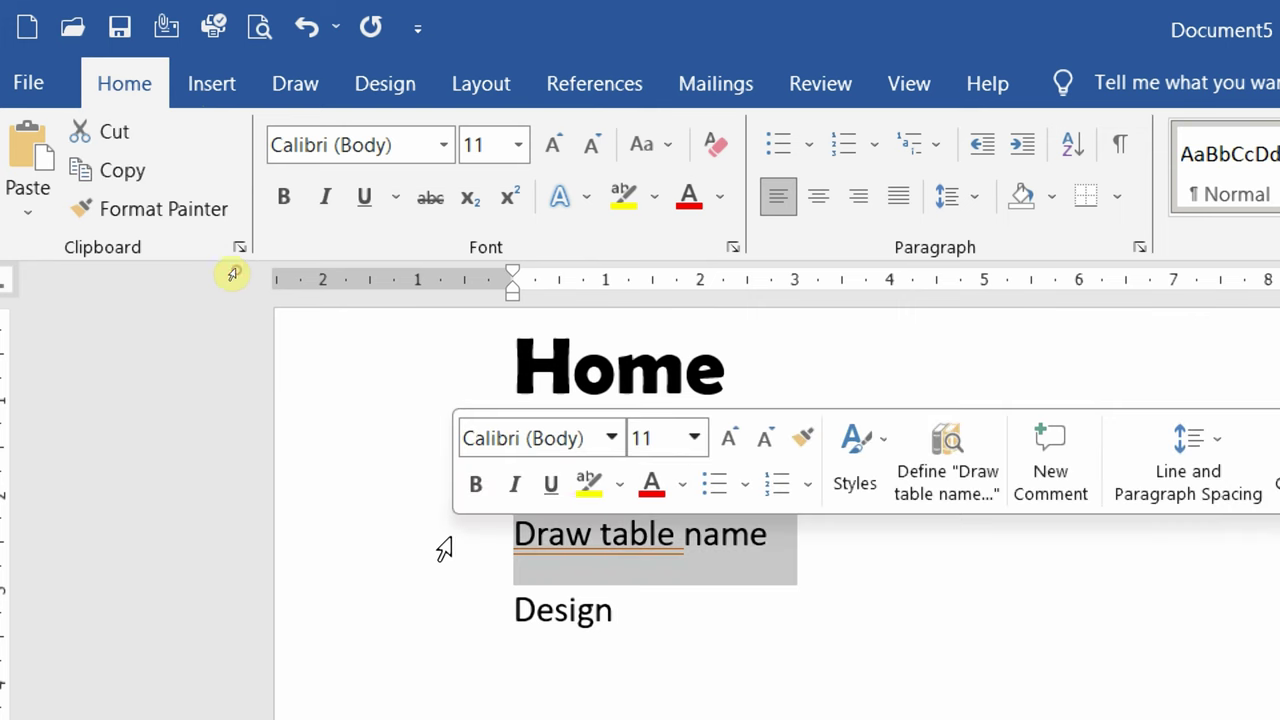
{"action": "left_click", "coordinate": [283, 198]}
{"action": "left_click", "coordinate": [322, 196]}
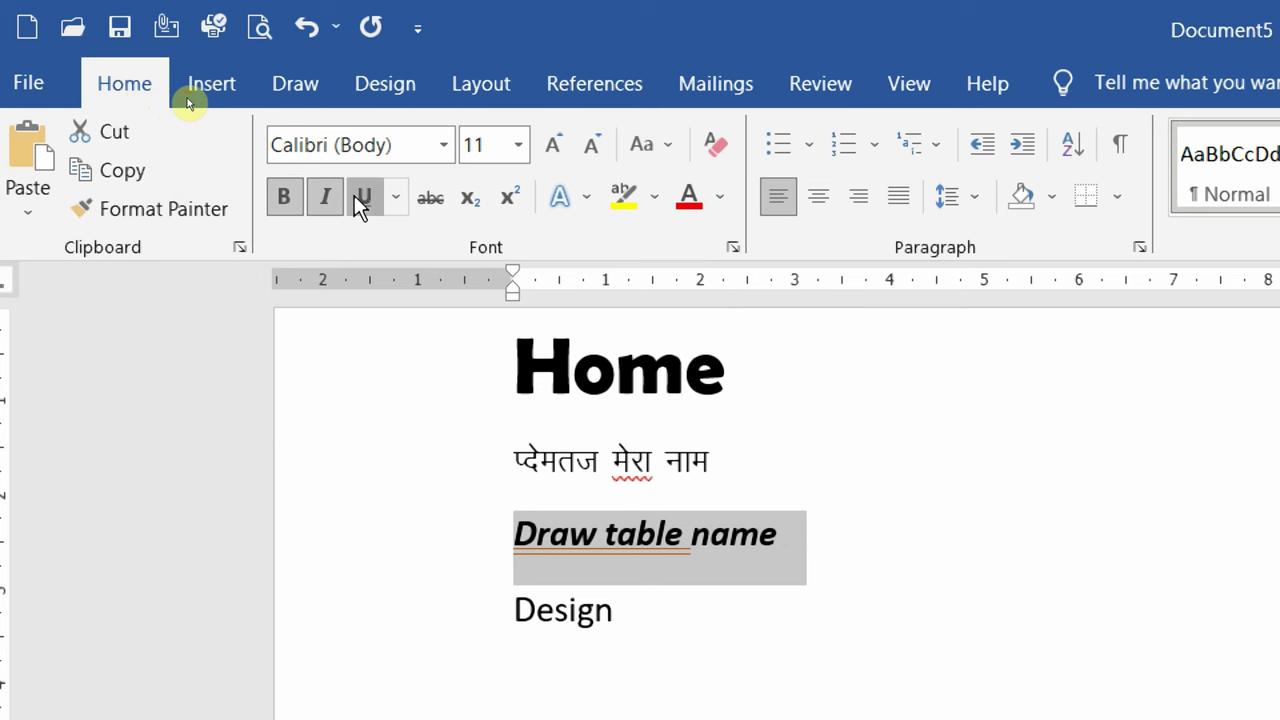
{"action": "left_click", "coordinate": [362, 200]}
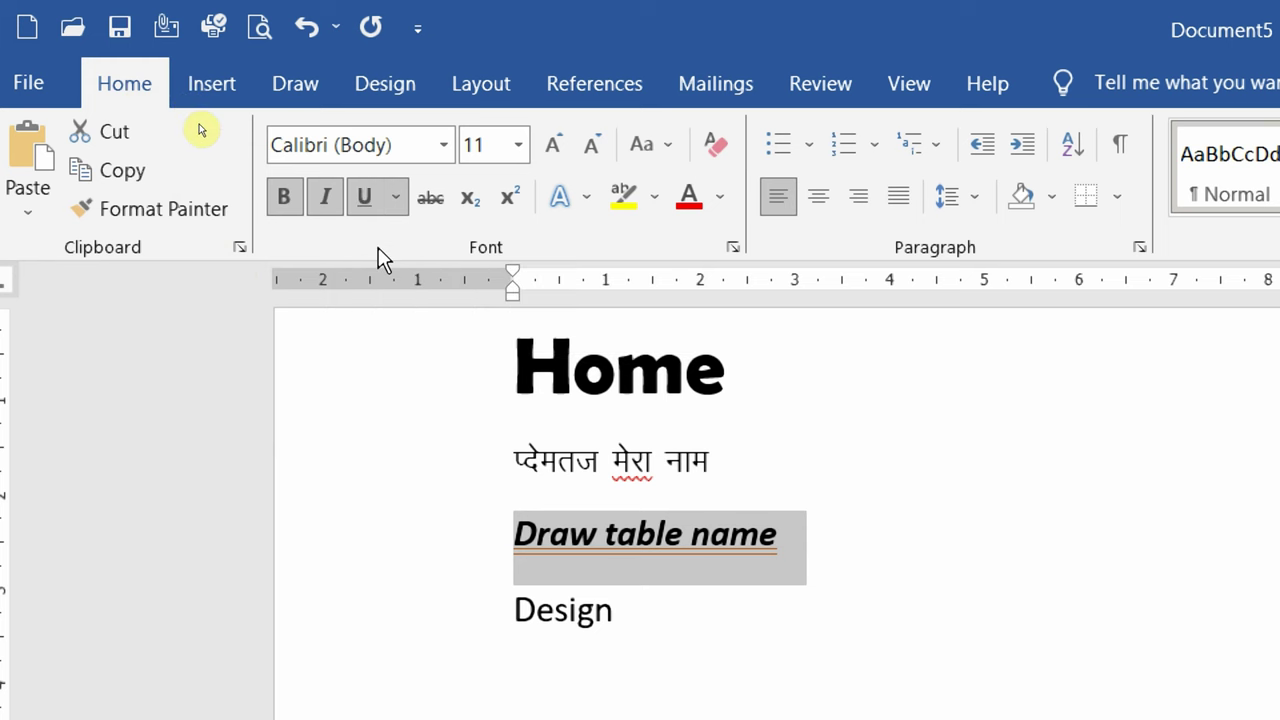
{"action": "left_click", "coordinate": [277, 210]}
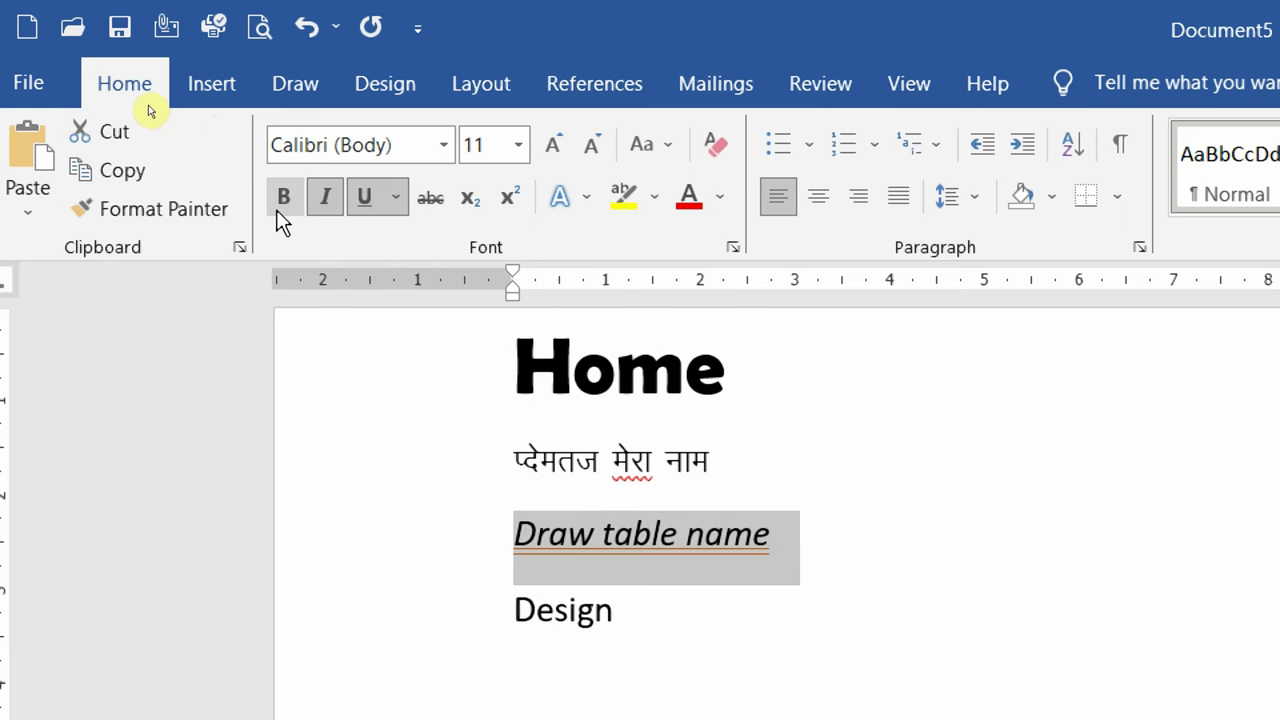
{"action": "left_click", "coordinate": [326, 197]}
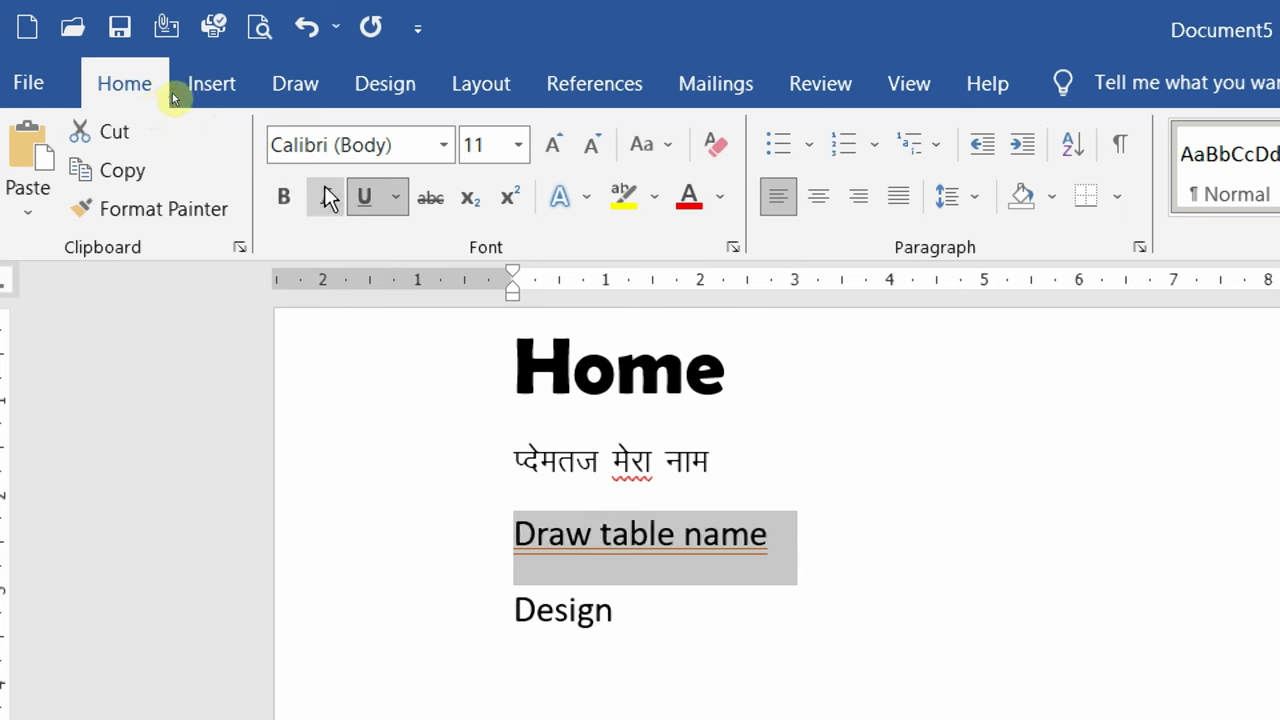
{"action": "left_click", "coordinate": [362, 199]}
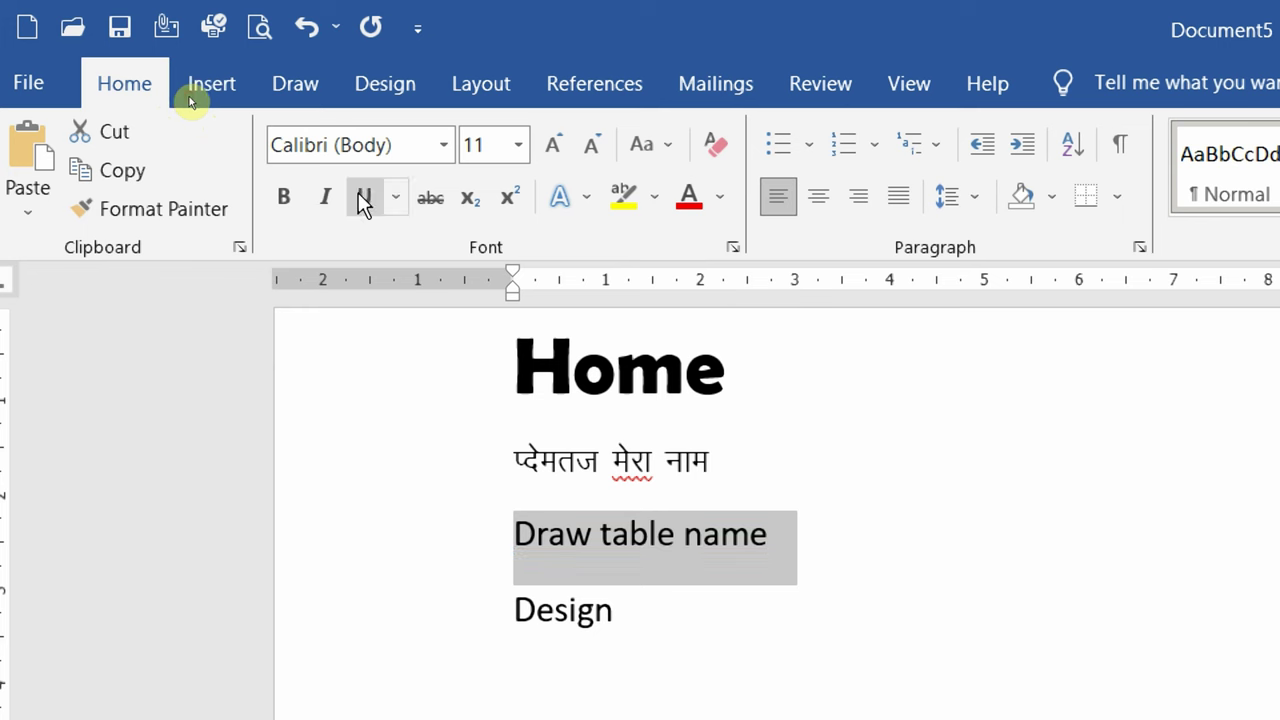
{"action": "left_click", "coordinate": [363, 195]}
{"action": "left_click", "coordinate": [318, 199]}
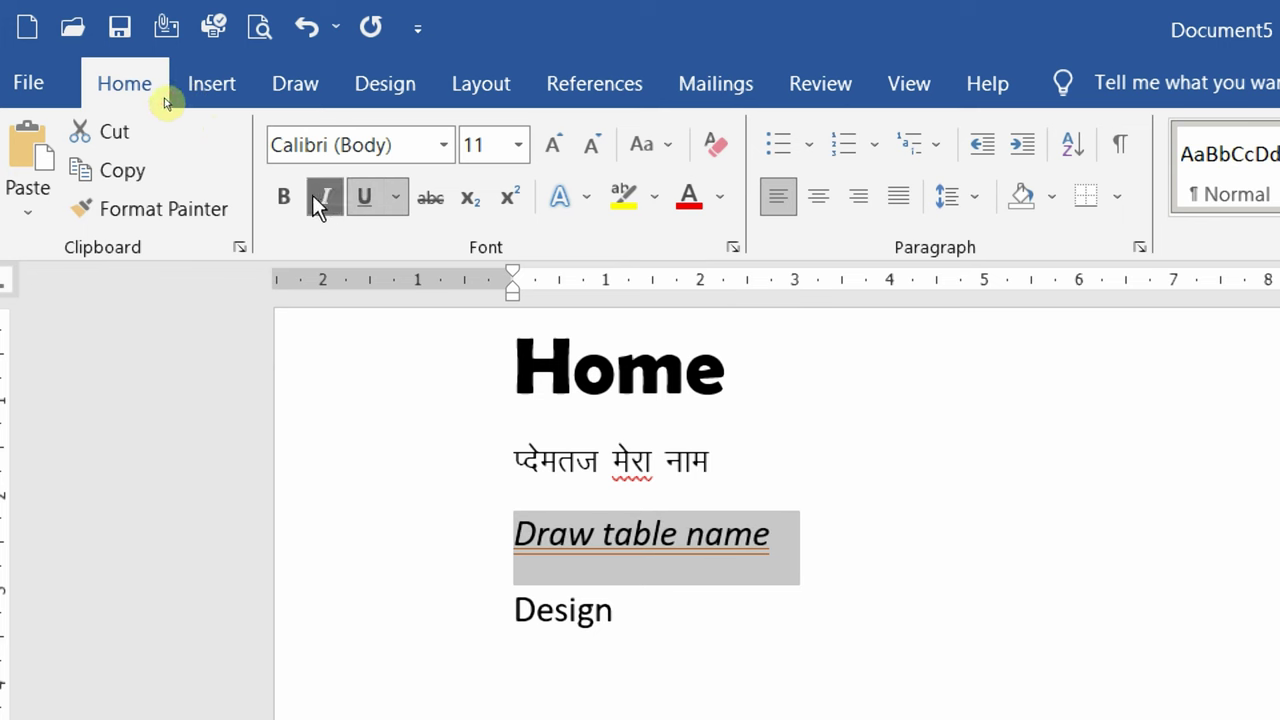
{"action": "left_click", "coordinate": [283, 197]}
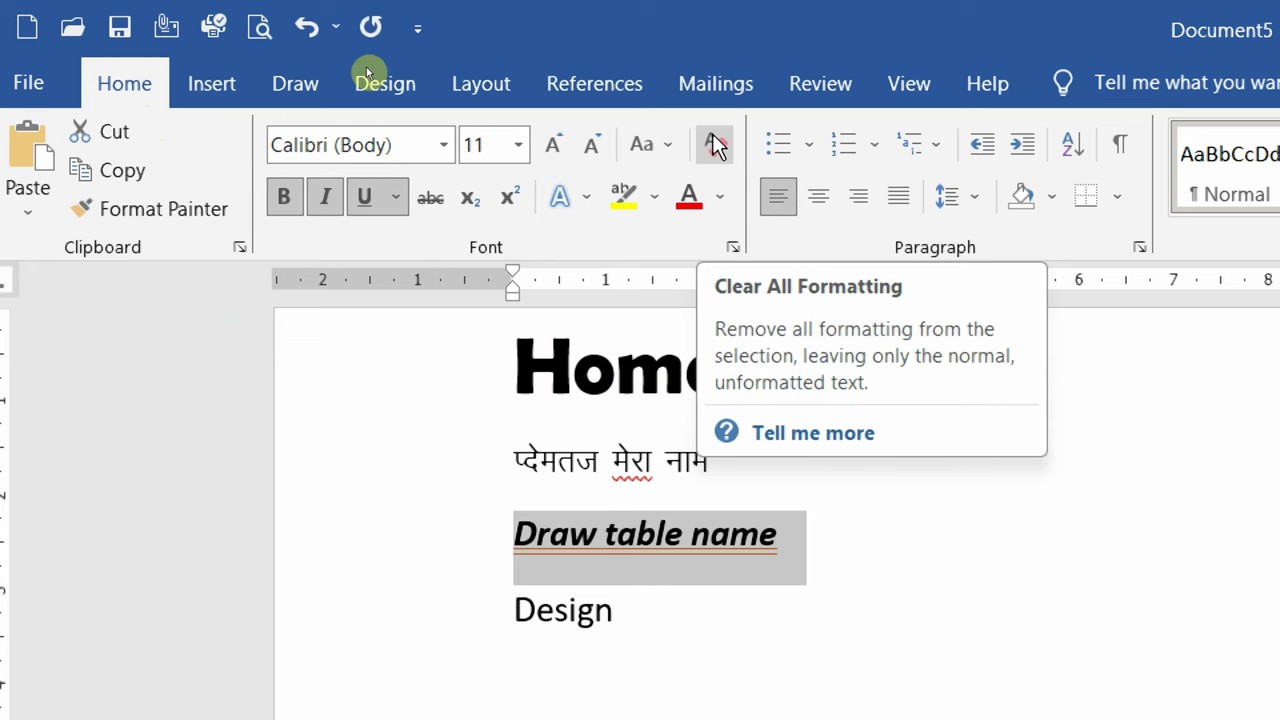
Step: Clear all formatting from the Draw table name line and the large Home heading
{"action": "left_click", "coordinate": [716, 145]}
{"action": "left_click", "coordinate": [716, 145]}
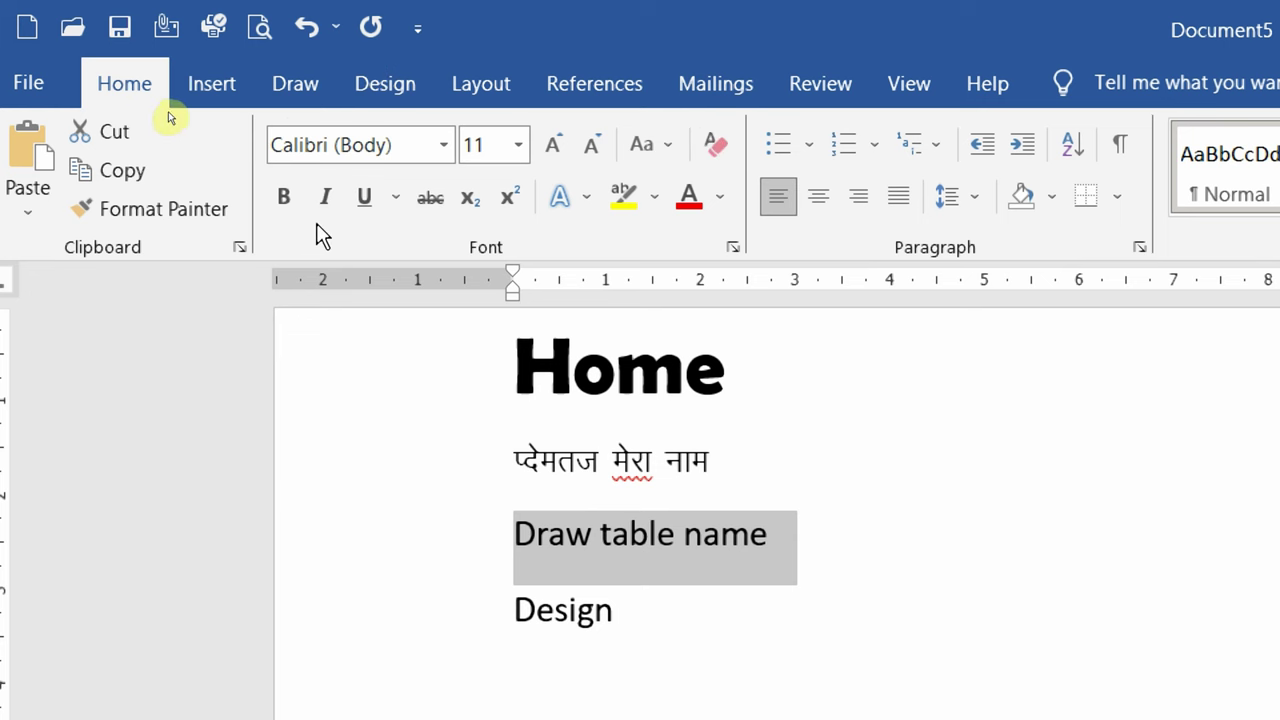
{"action": "left_click", "coordinate": [438, 372]}
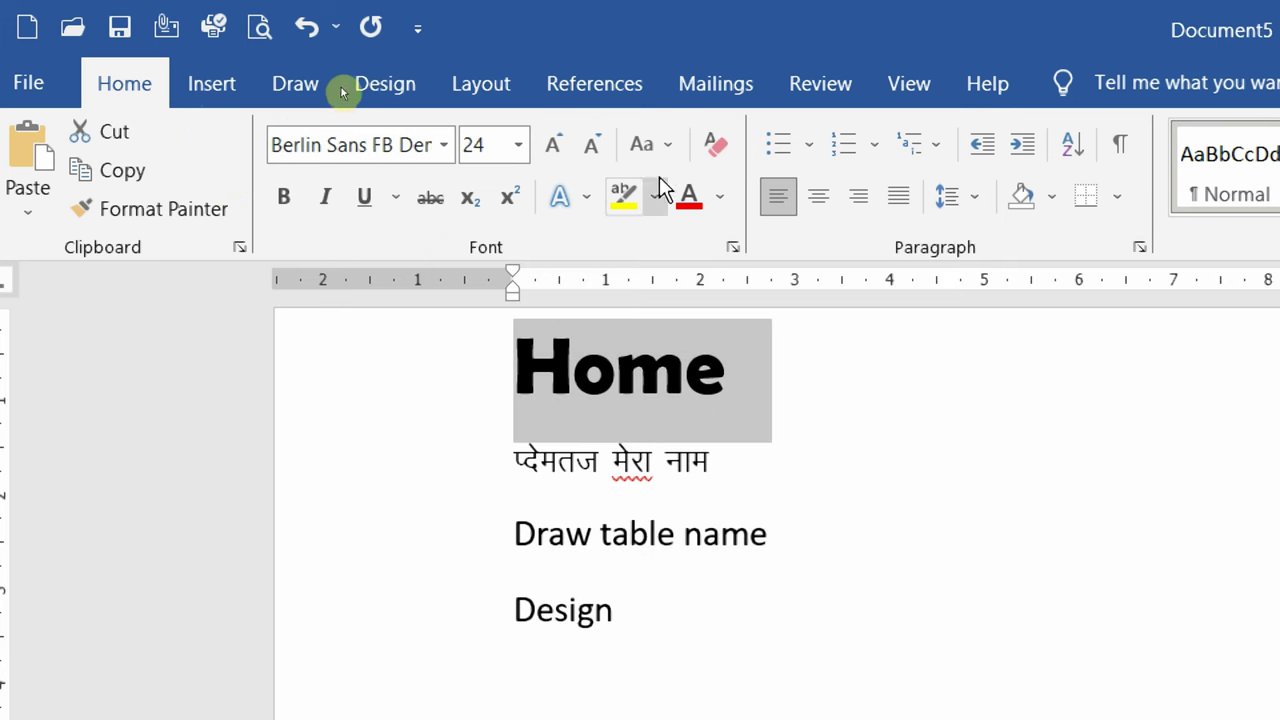
{"action": "left_click", "coordinate": [711, 158]}
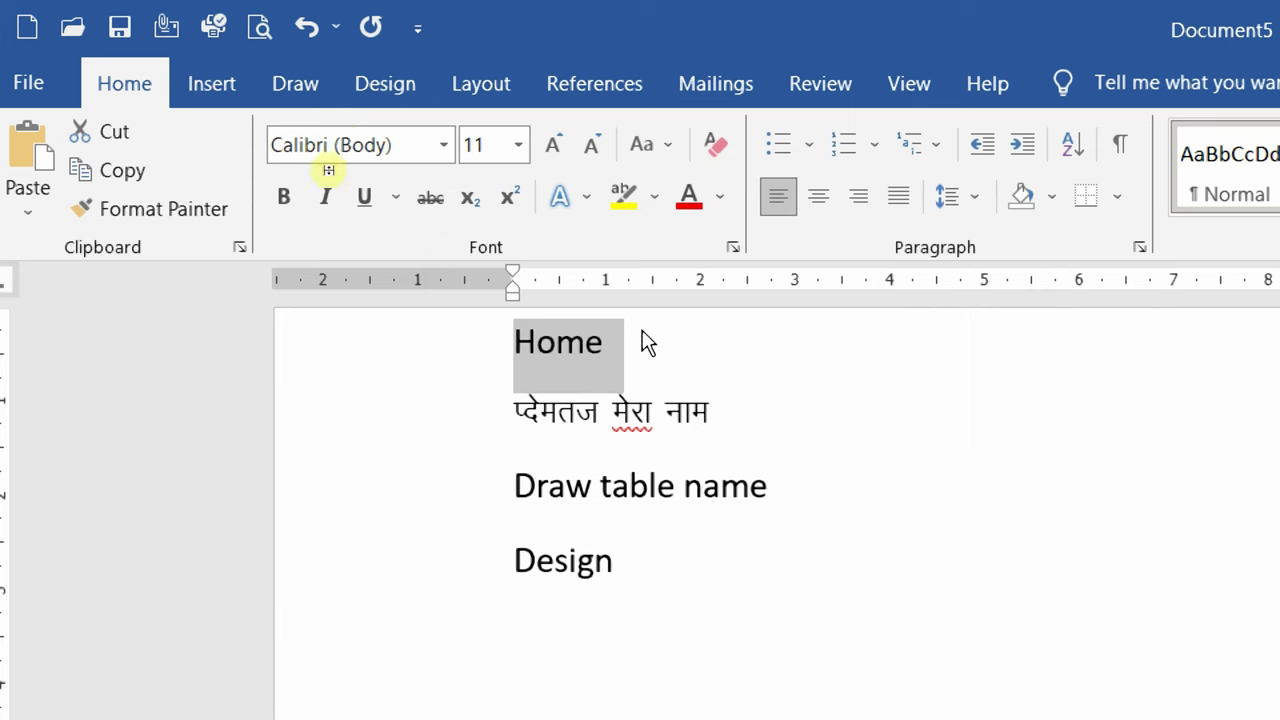
{"action": "left_click", "coordinate": [631, 361]}
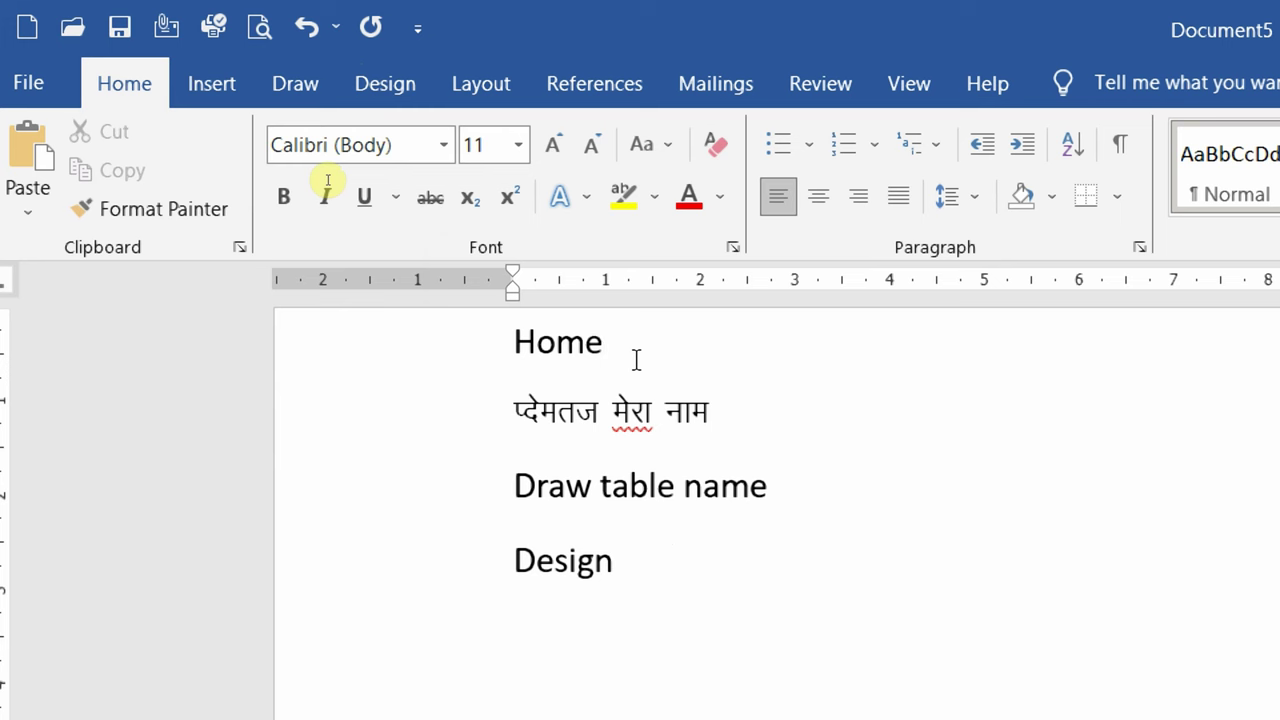
Step: Clear the Devanagari line's font formatting so it reads 'Insert esjk uke', then check the letters of esjk
{"action": "left_click", "coordinate": [440, 431]}
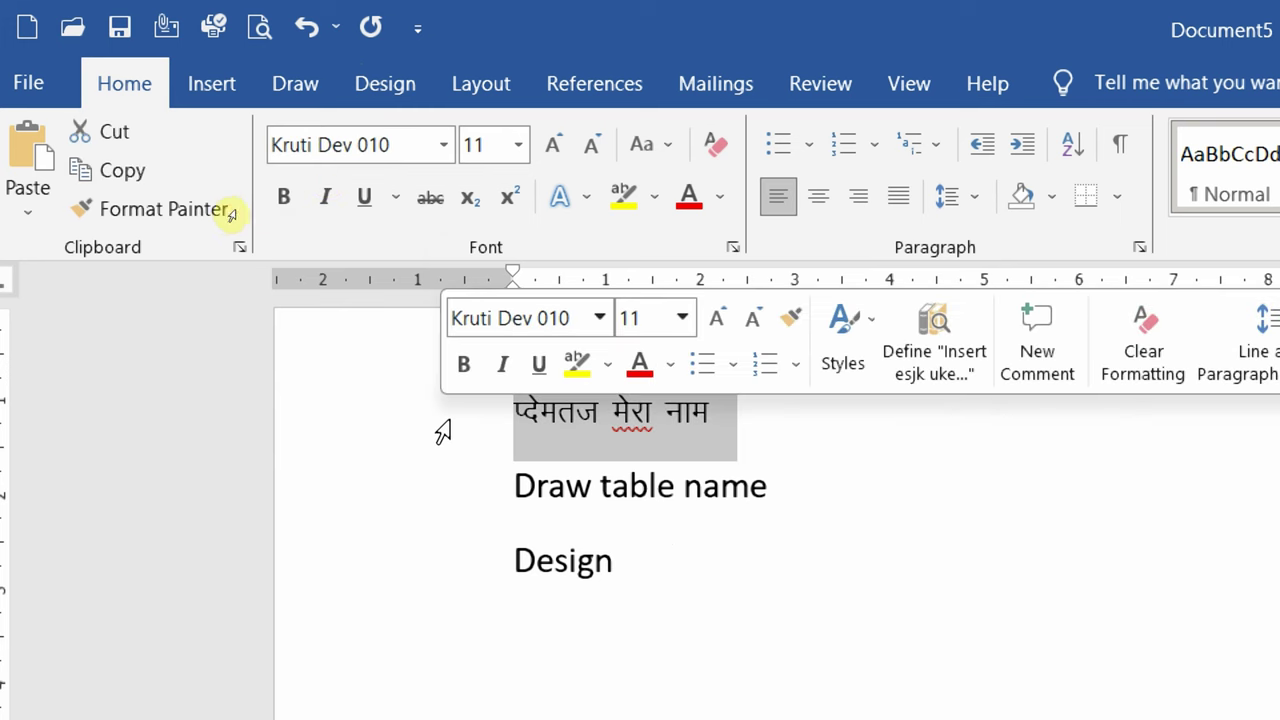
{"action": "left_click", "coordinate": [715, 143]}
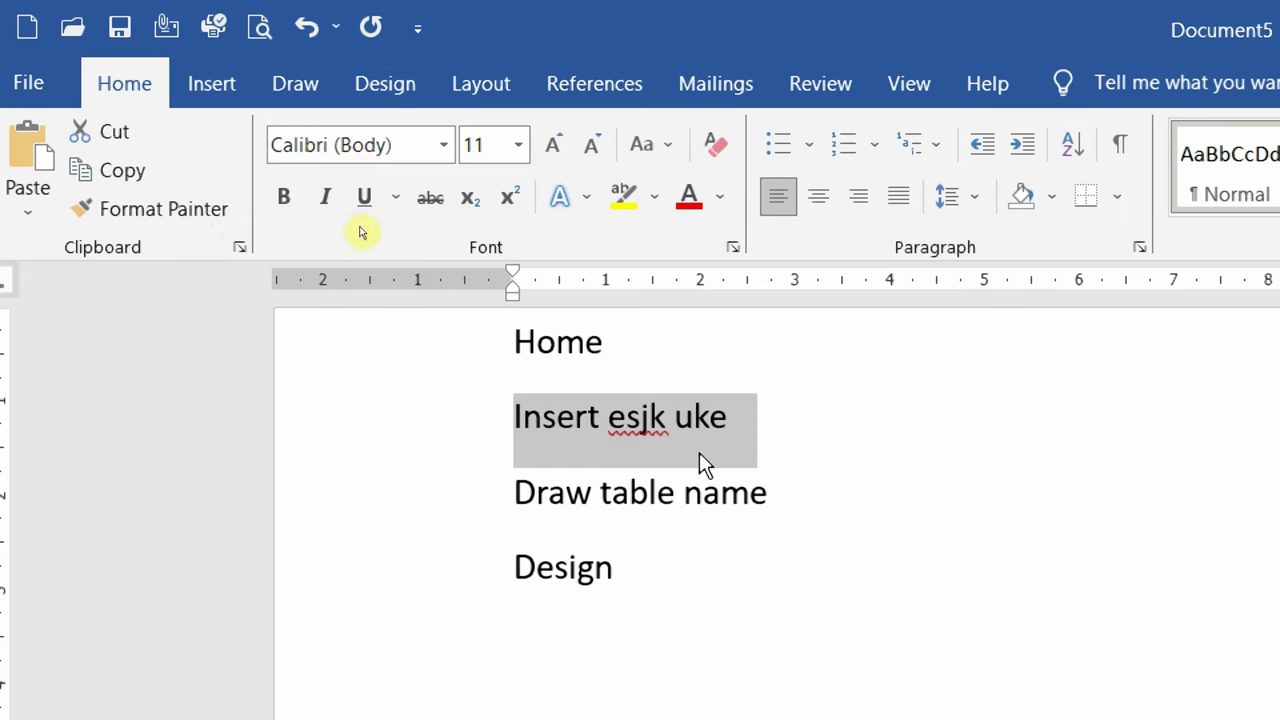
{"action": "left_click", "coordinate": [629, 543]}
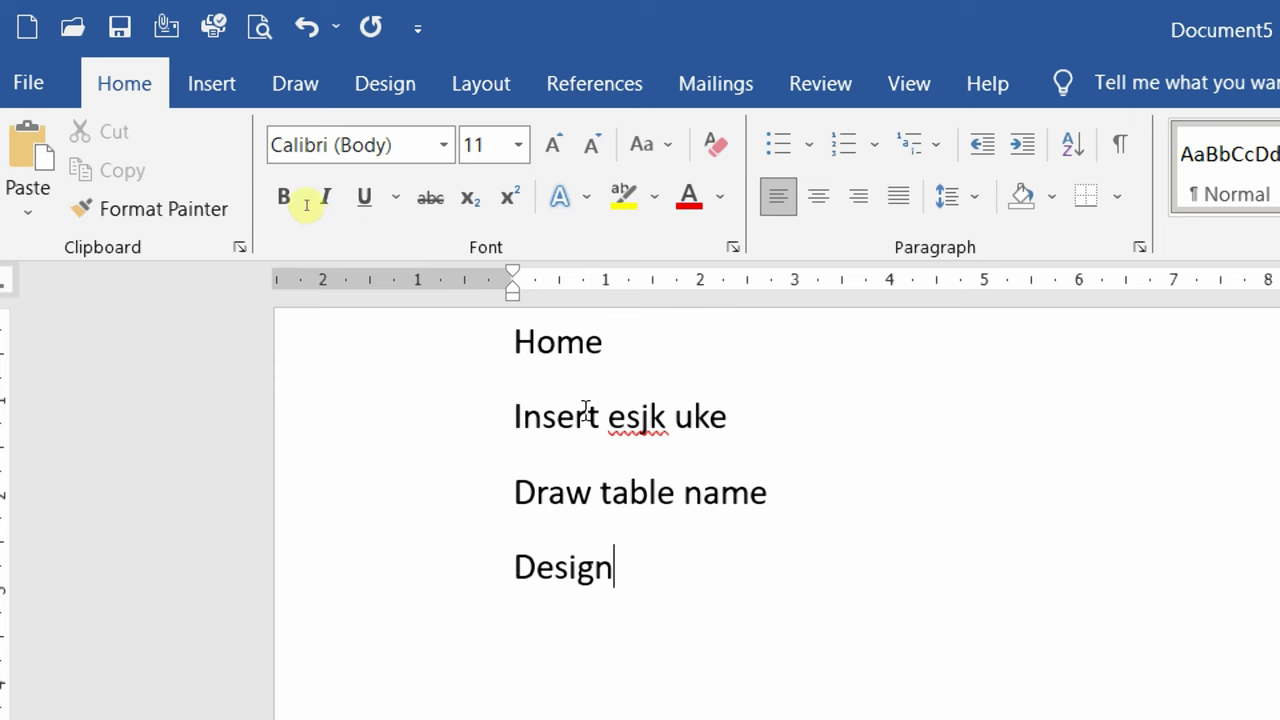
{"action": "left_click_drag", "start_coordinate": [608, 418], "coordinate": [778, 432]}
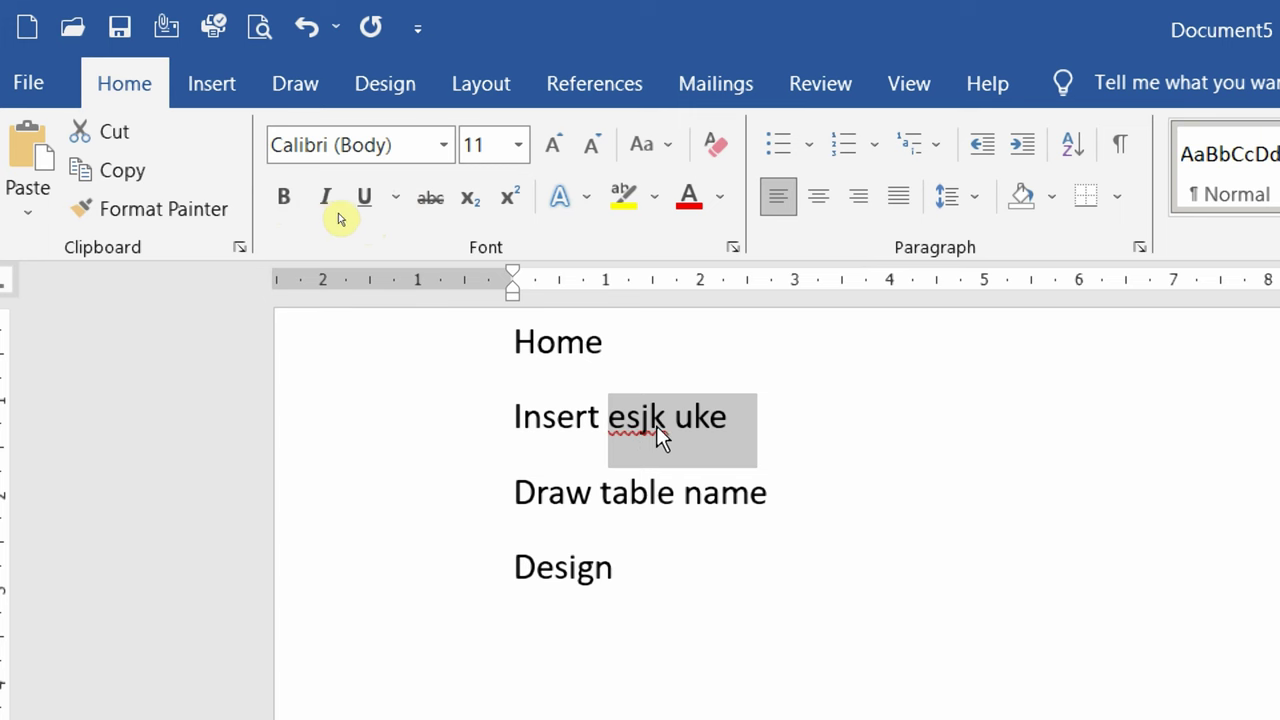
{"action": "left_click", "coordinate": [742, 423]}
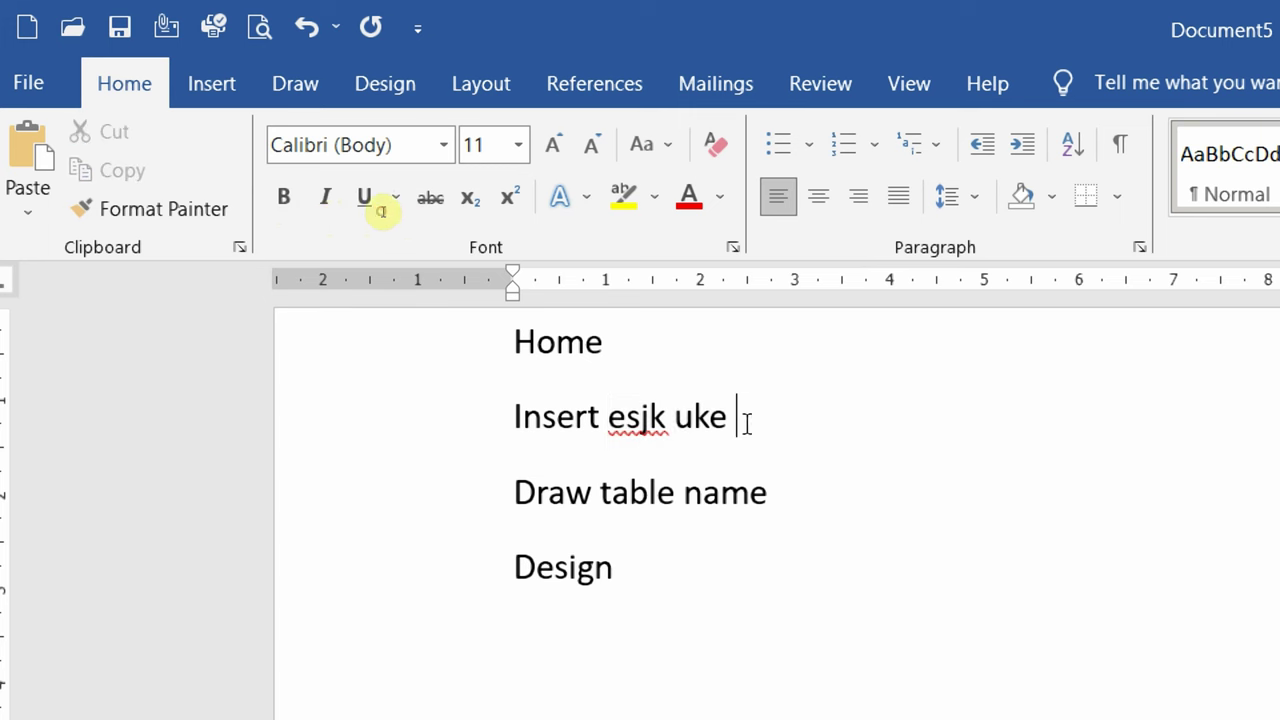
{"action": "left_click_drag", "start_coordinate": [608, 418], "coordinate": [626, 418]}
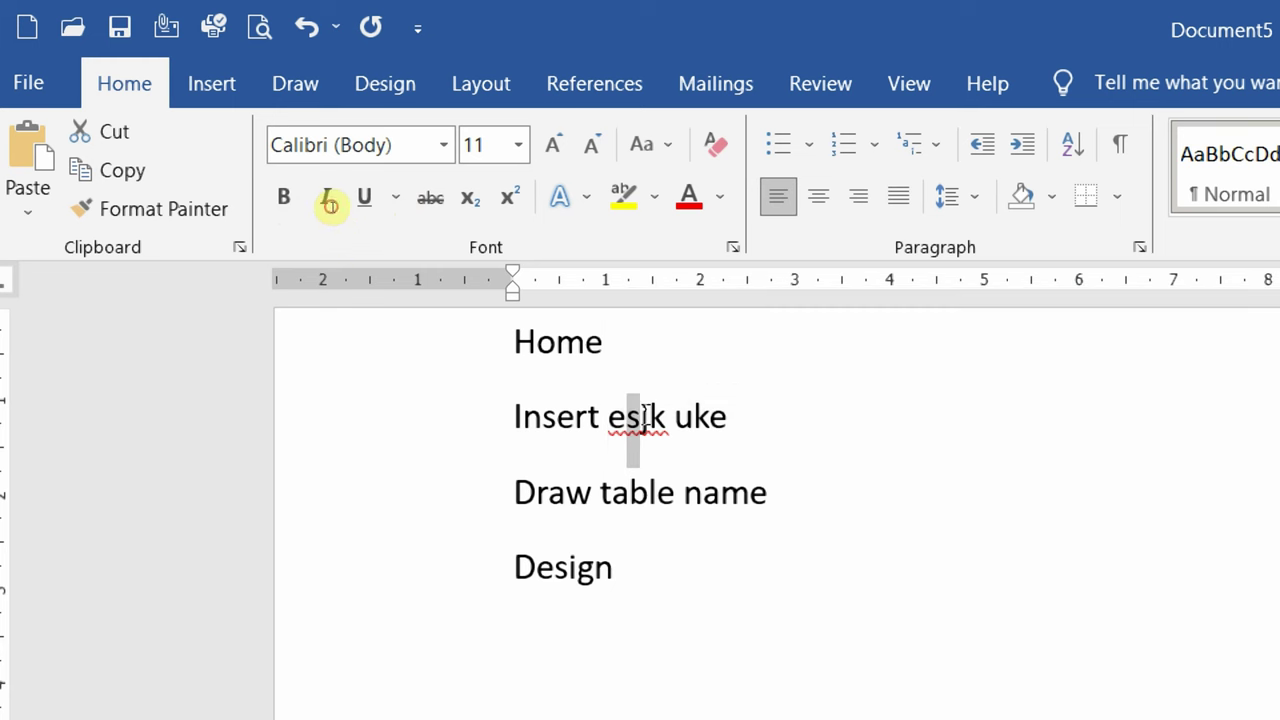
{"action": "left_click_drag", "start_coordinate": [641, 425], "coordinate": [655, 426]}
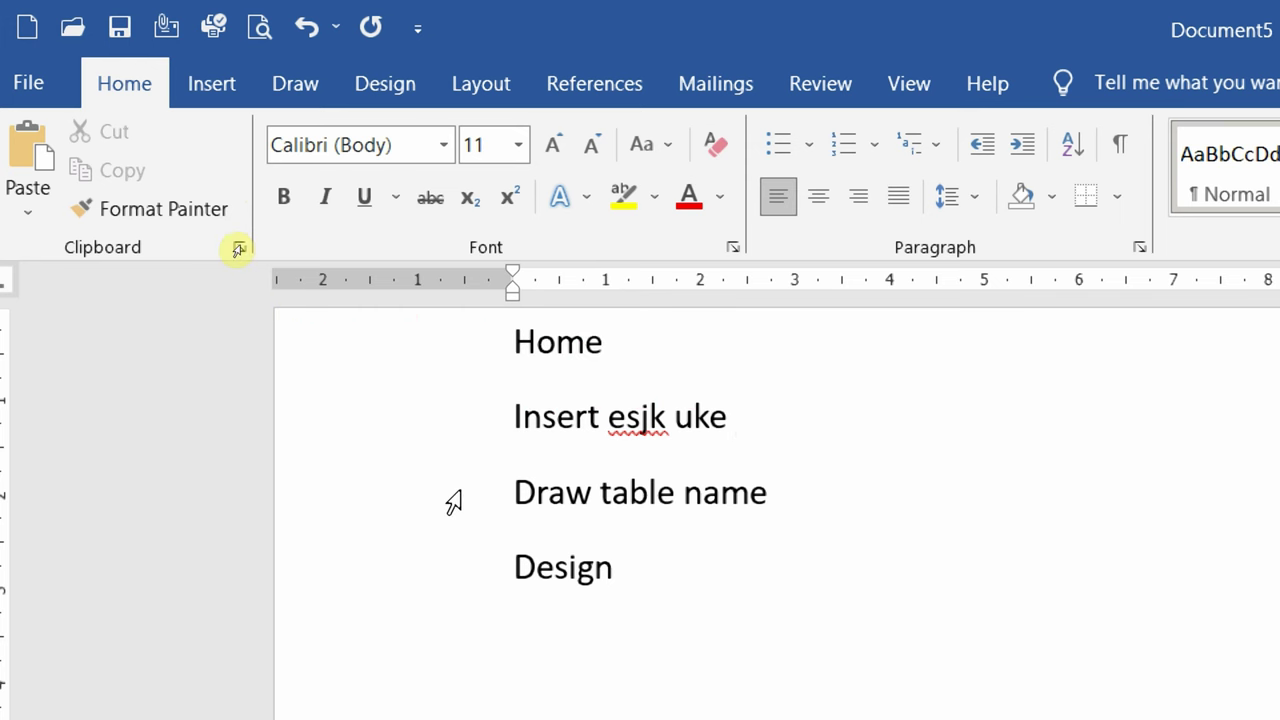
{"action": "left_click", "coordinate": [454, 502]}
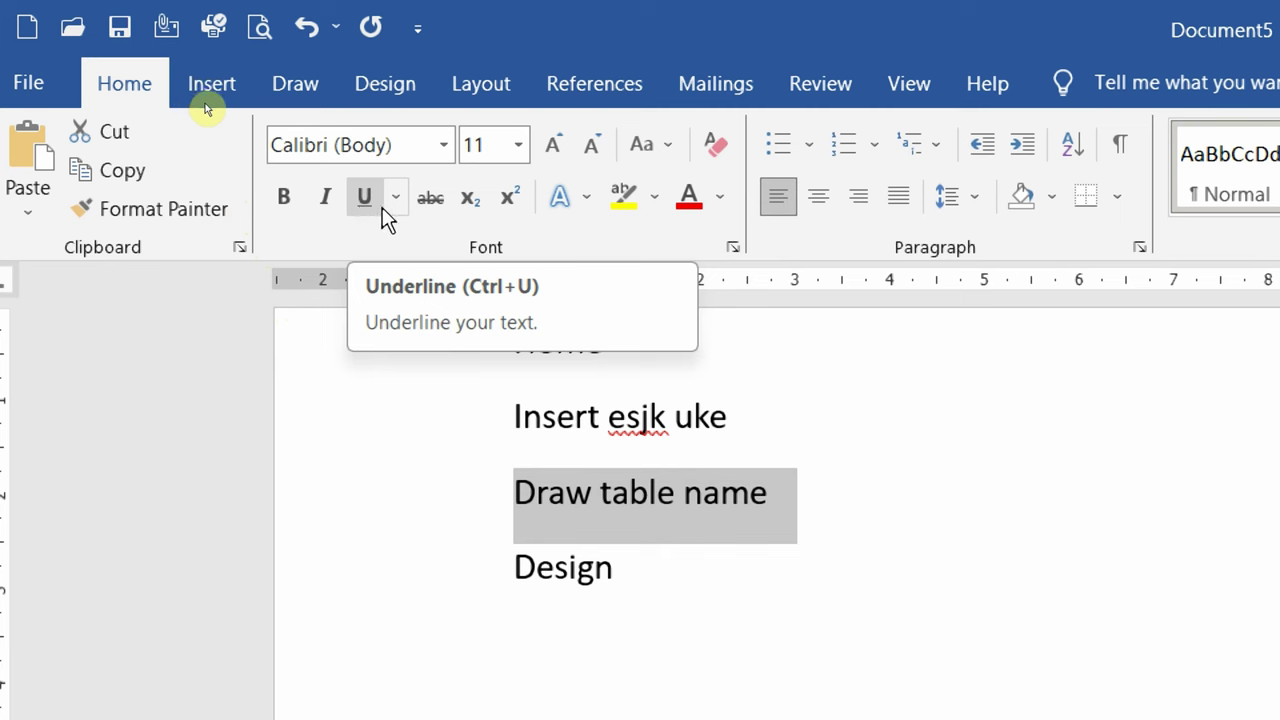
{"action": "left_click", "coordinate": [424, 200]}
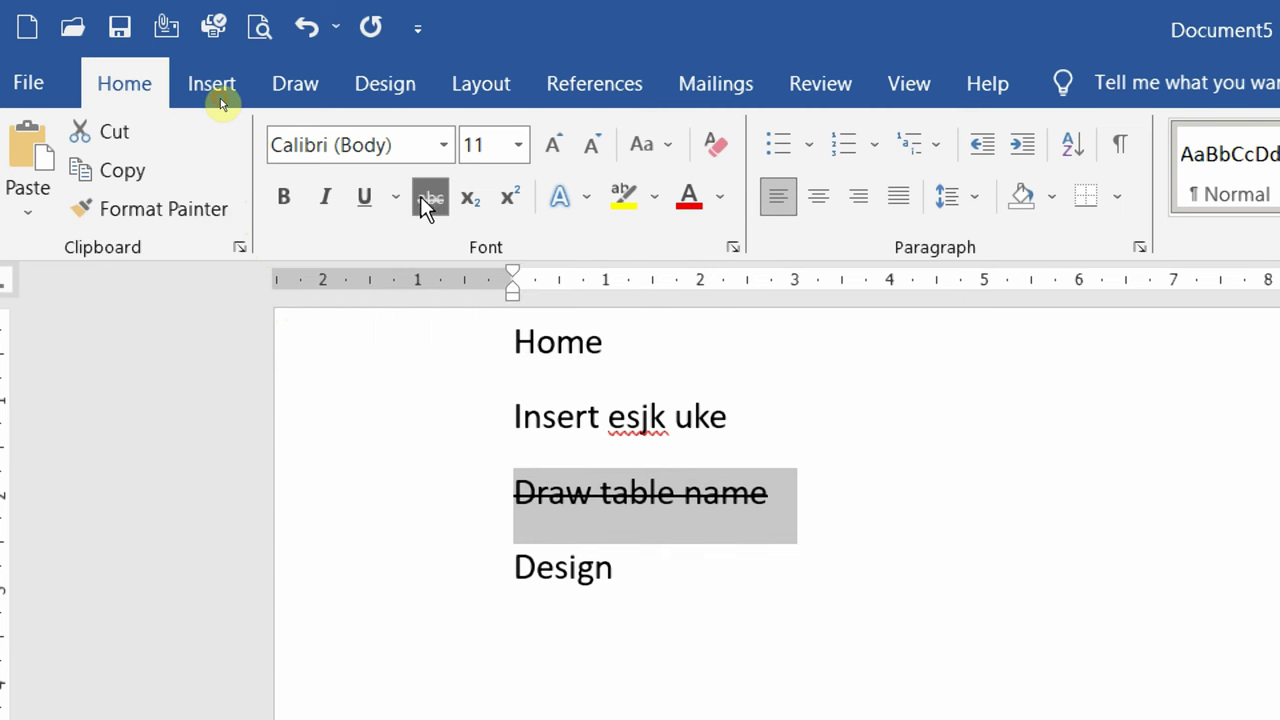
{"action": "left_click", "coordinate": [807, 536]}
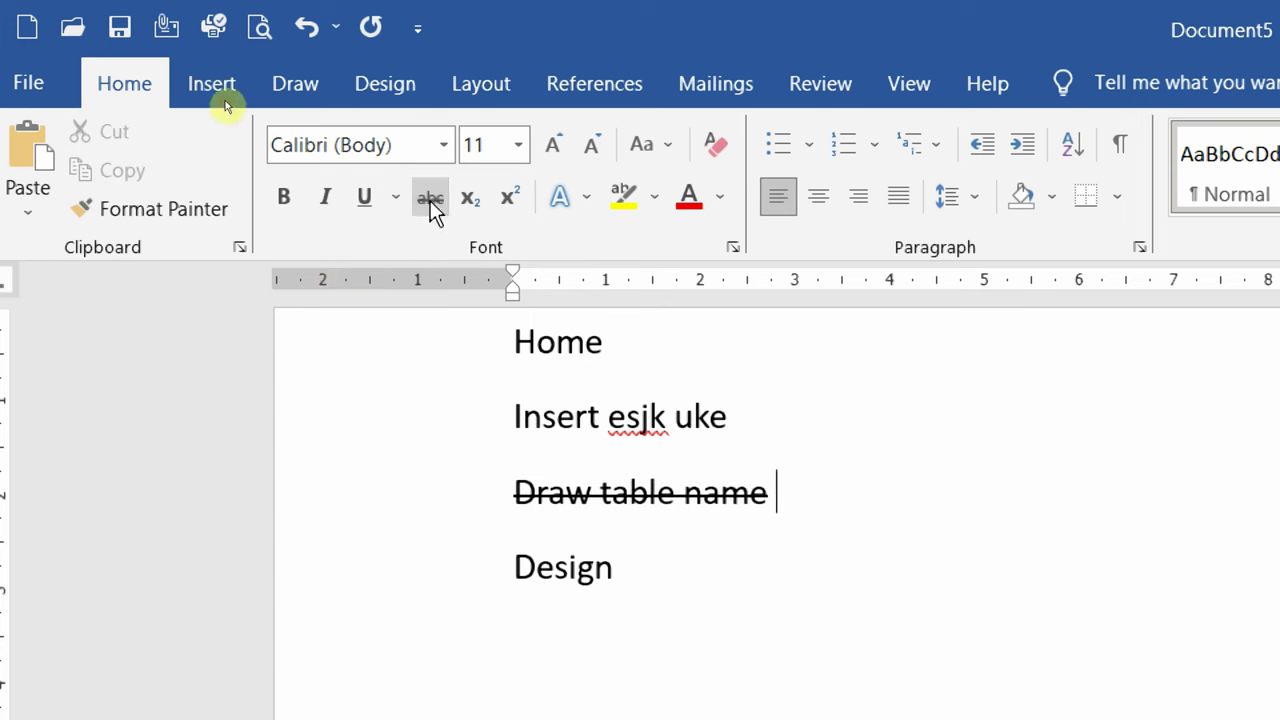
{"action": "left_click", "coordinate": [478, 498]}
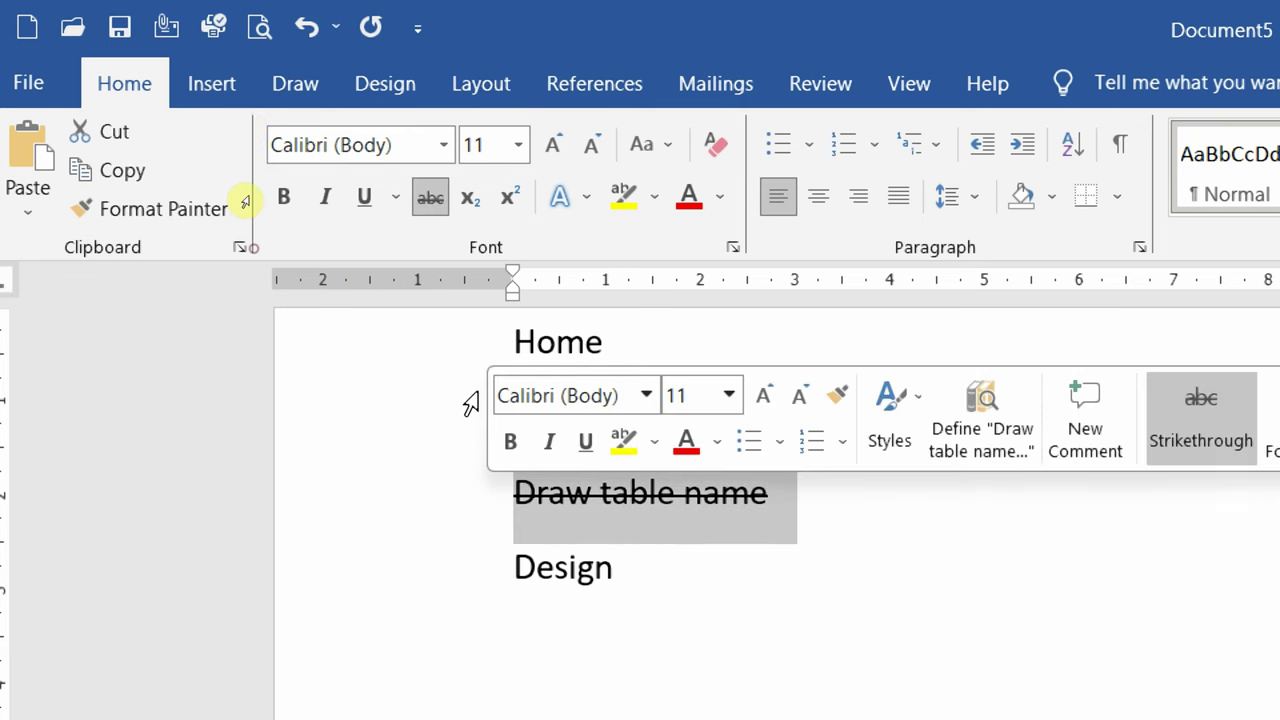
{"action": "left_click", "coordinate": [430, 197]}
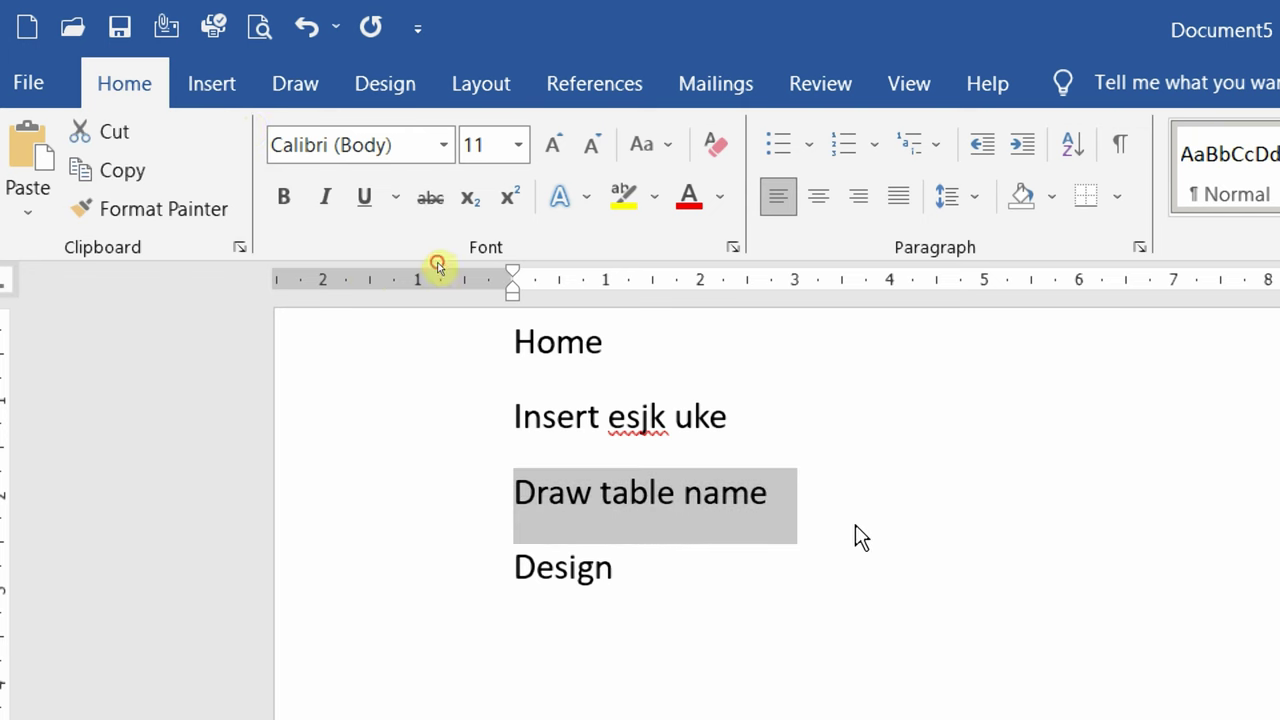
{"action": "left_click", "coordinate": [804, 517]}
{"action": "key", "text": "Return"}
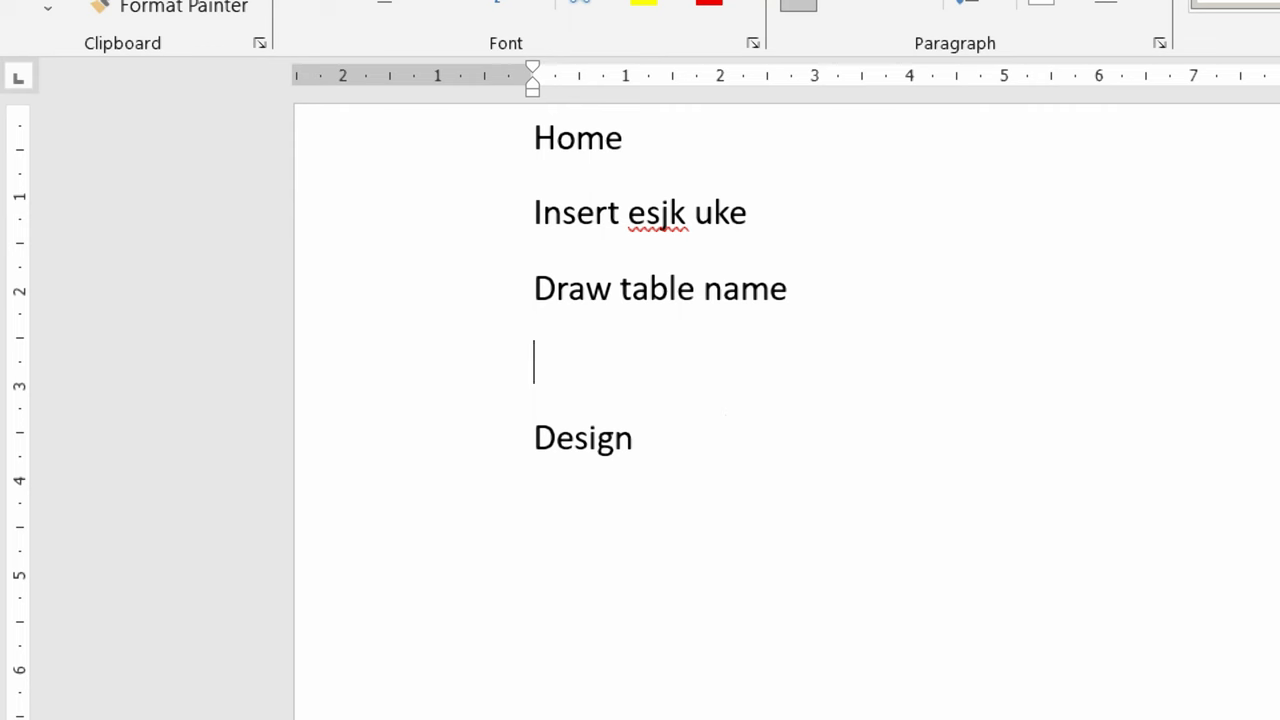
Step: Type 'Old Prize 75.00' with a 'New prize 55.00' line beneath it, removing a stray 8
{"action": "type", "text": "Old "}
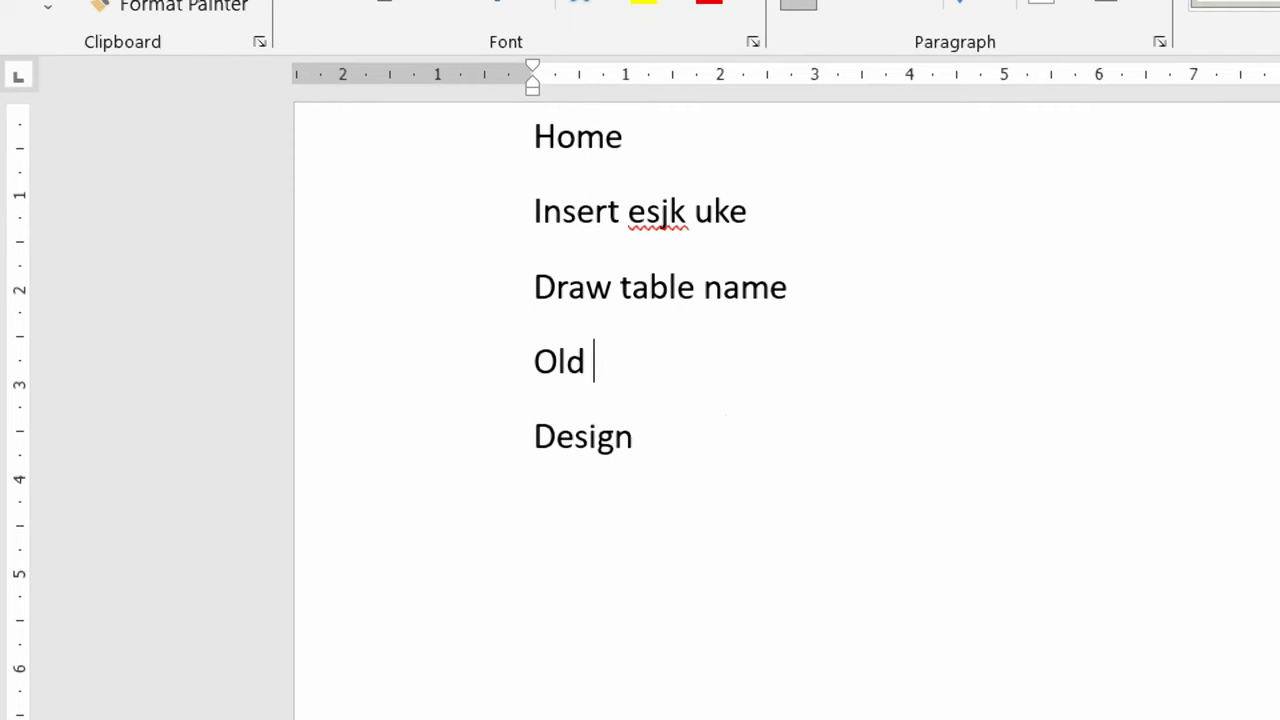
{"action": "type", "text": "P"}
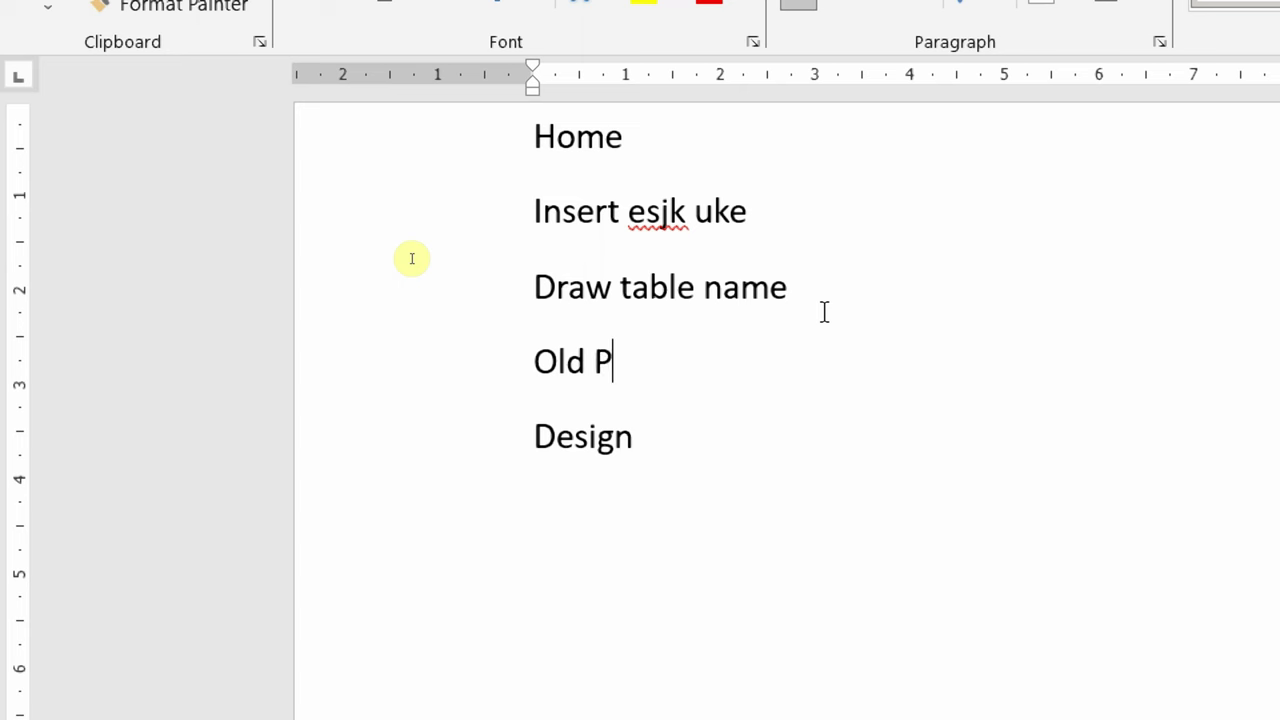
{"action": "type", "text": "rize "}
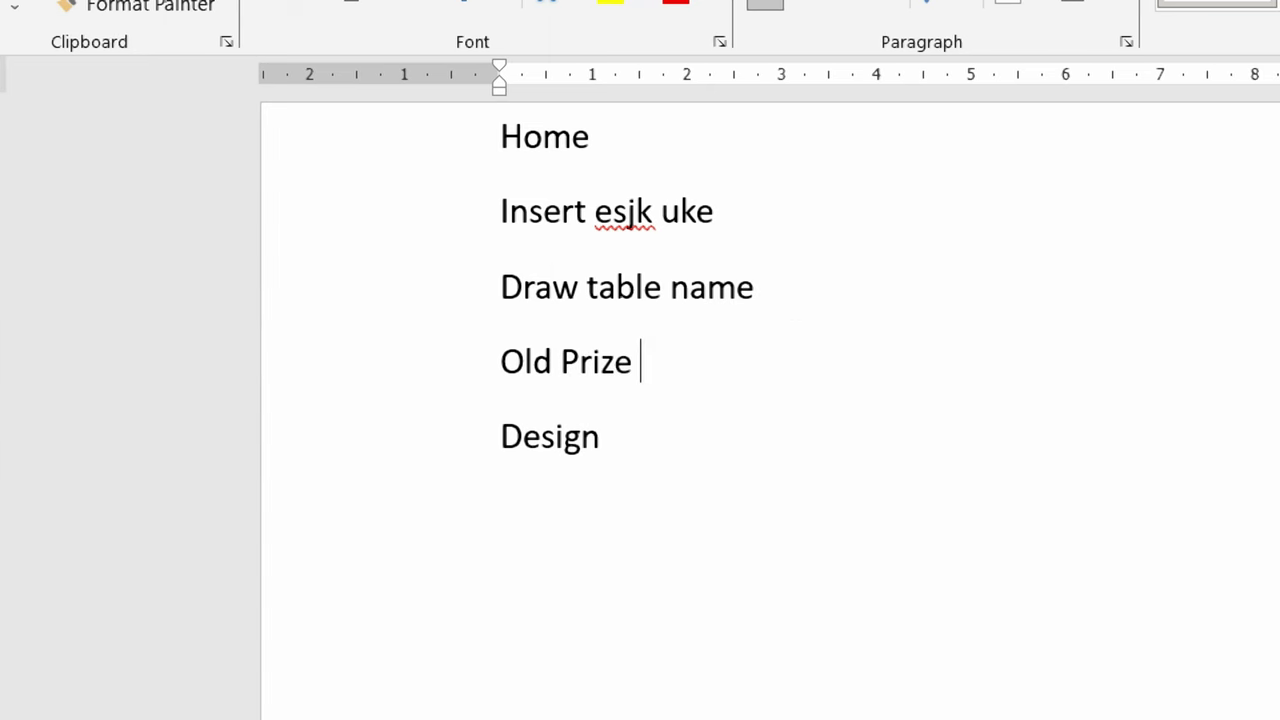
{"action": "type", "text": "75"}
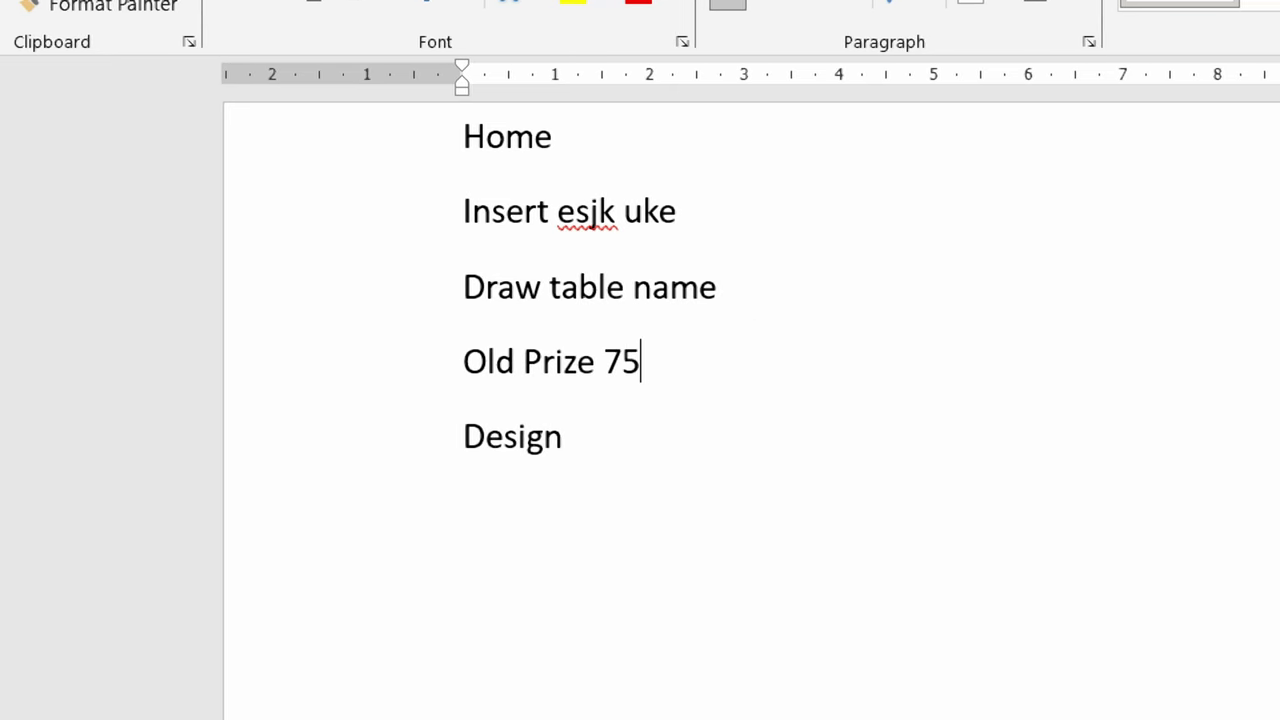
{"action": "type", "text": ".00"}
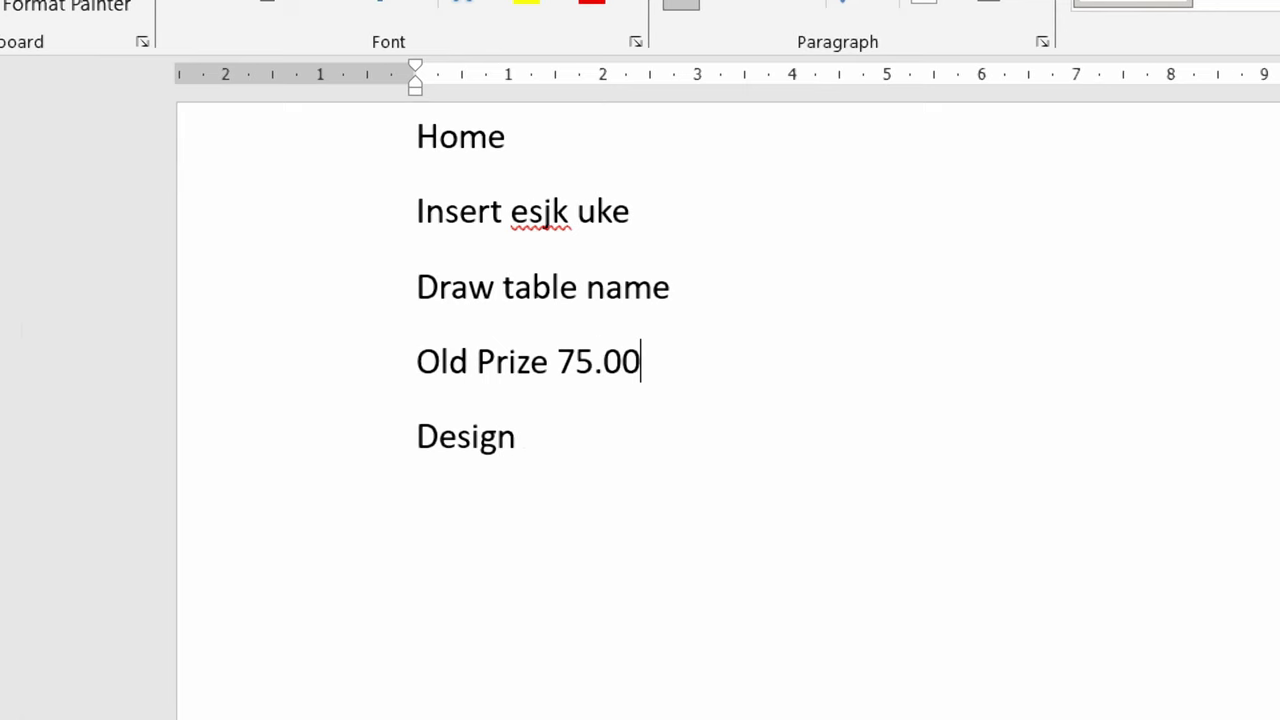
{"action": "key", "text": "Return"}
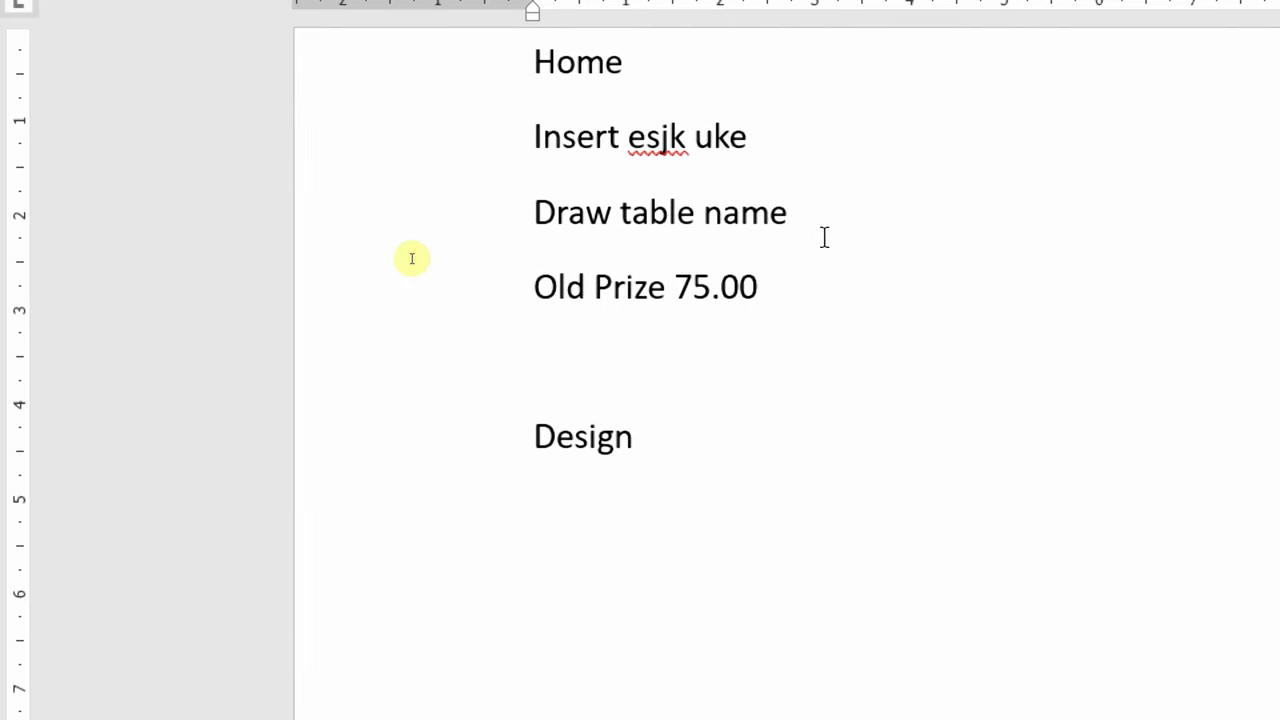
{"action": "type", "text": "Ne"}
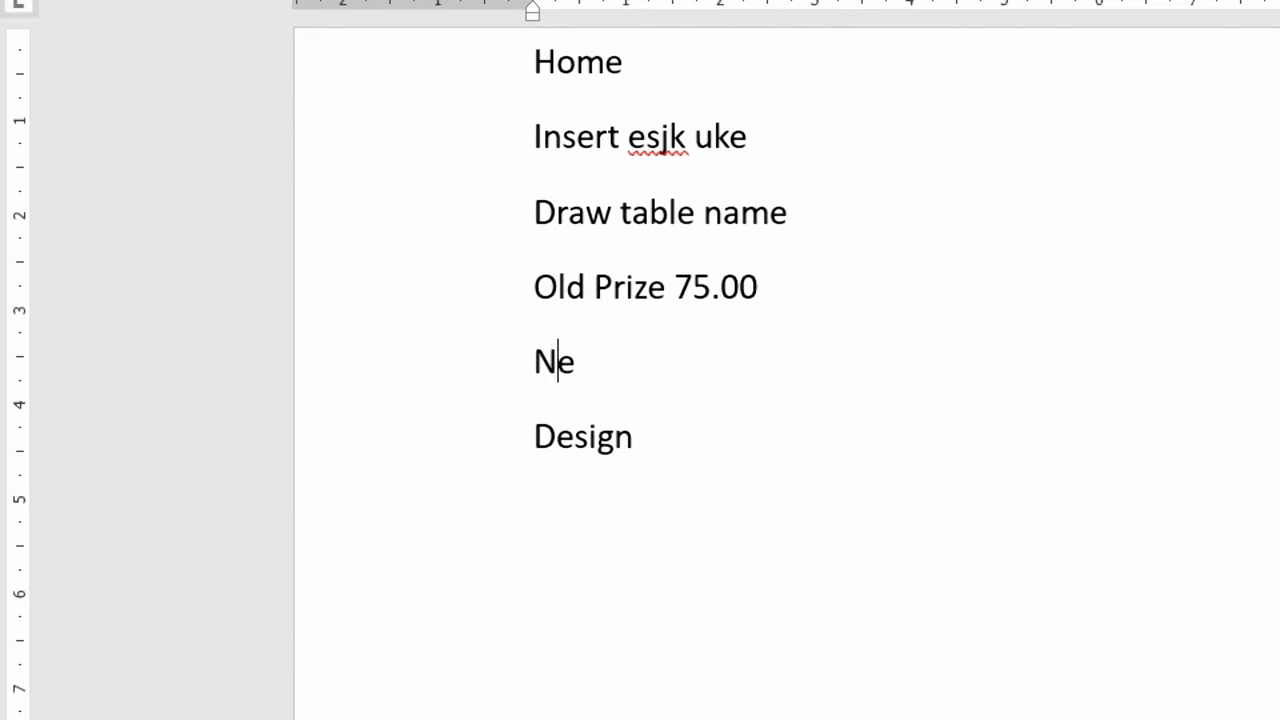
{"action": "type", "text": "w pri"}
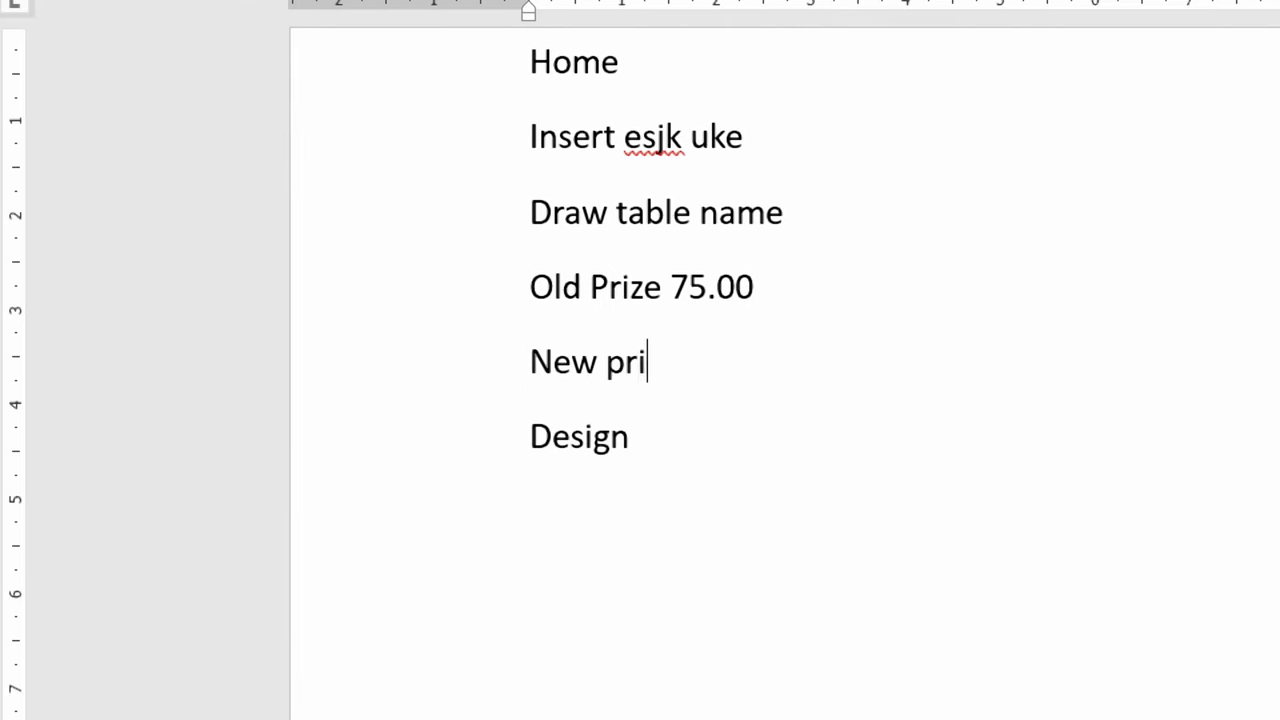
{"action": "type", "text": "z"}
{"action": "type", "text": "e "}
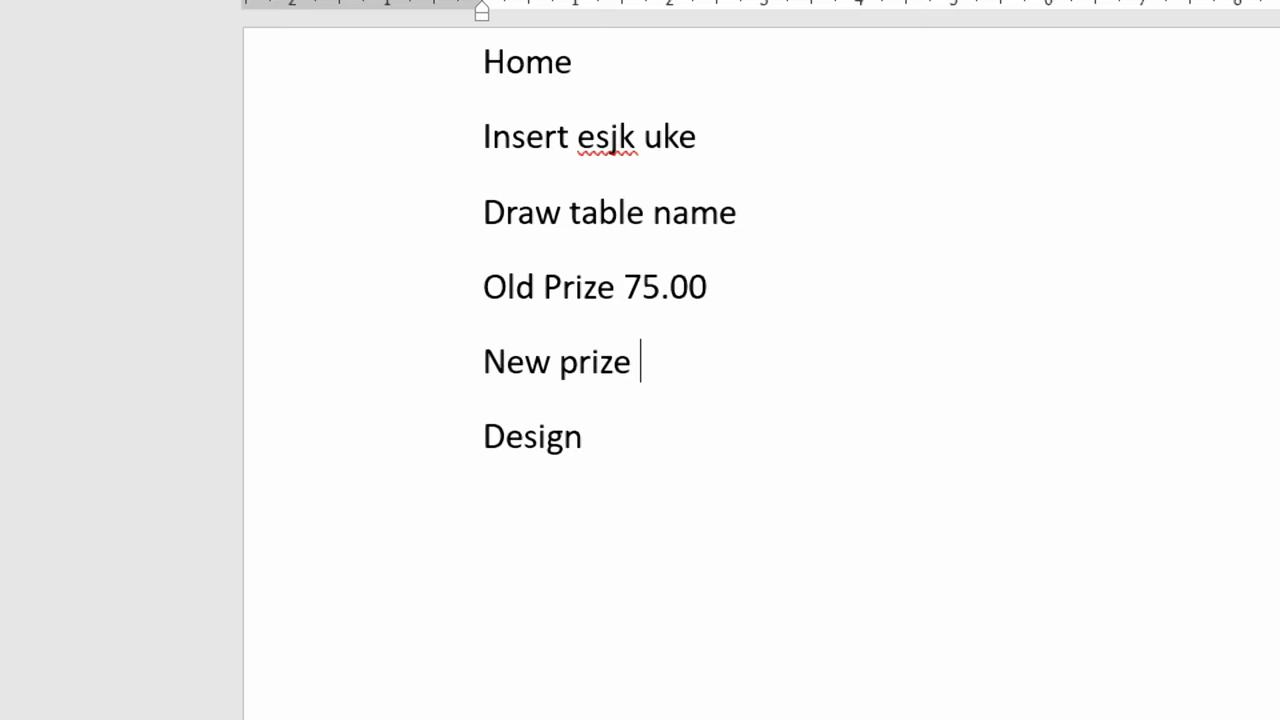
{"action": "type", "text": "8"}
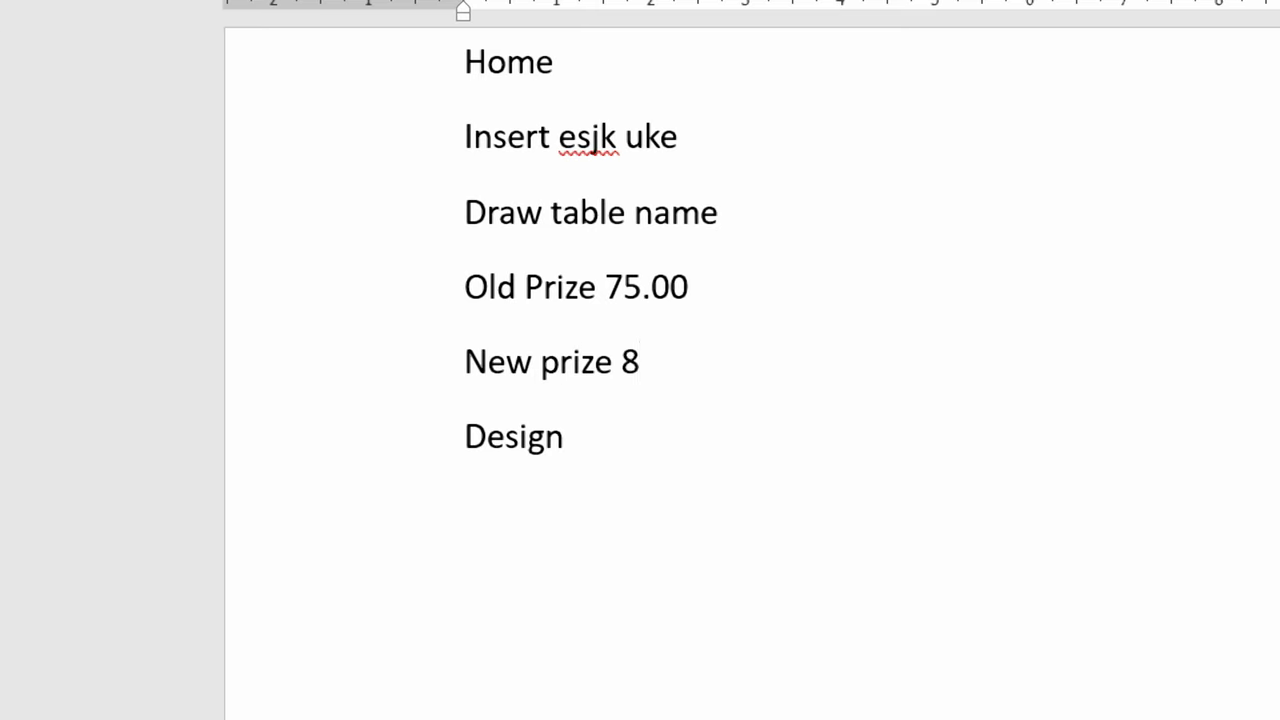
{"action": "key", "text": "BackSpace"}
{"action": "type", "text": "55"}
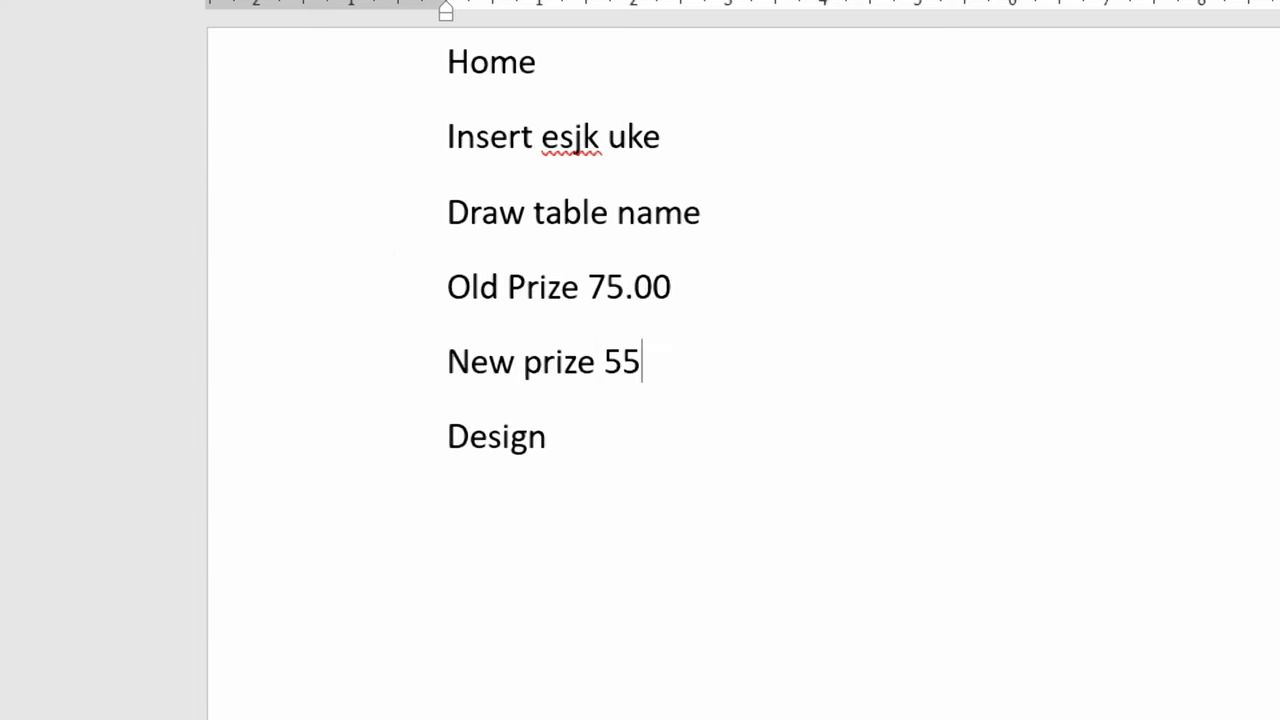
{"action": "type", "text": "."}
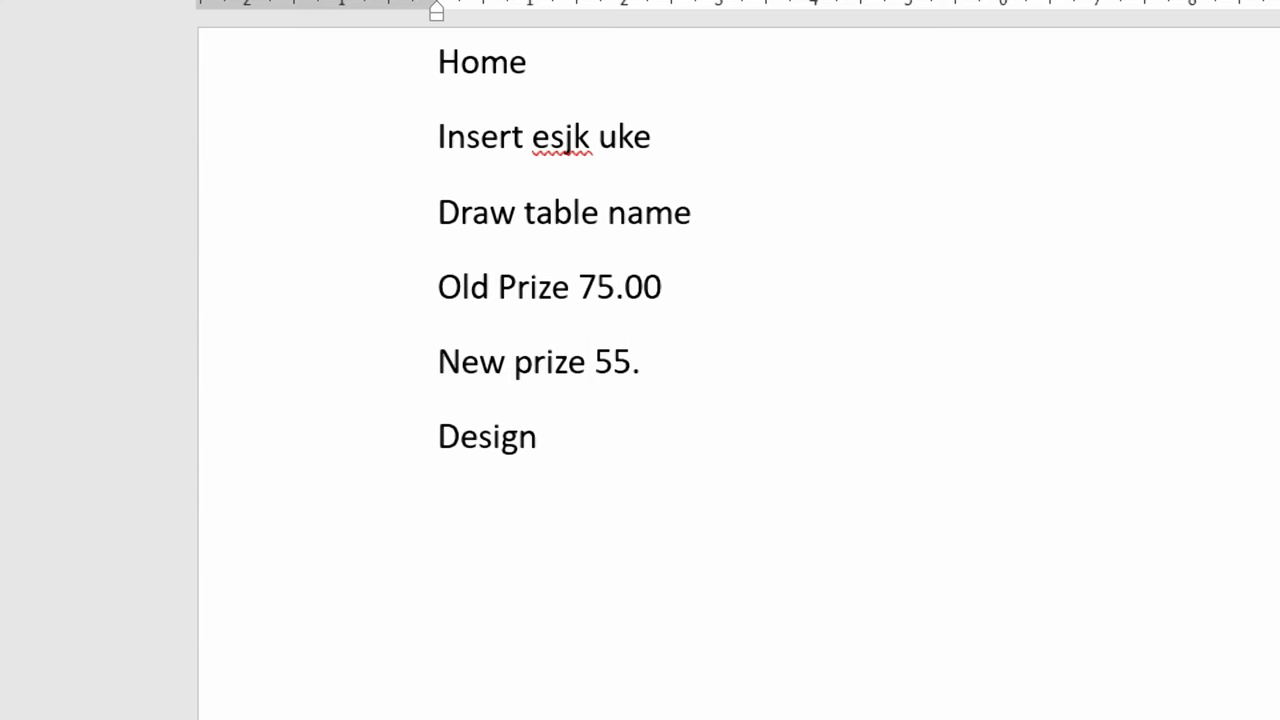
{"action": "type", "text": "00"}
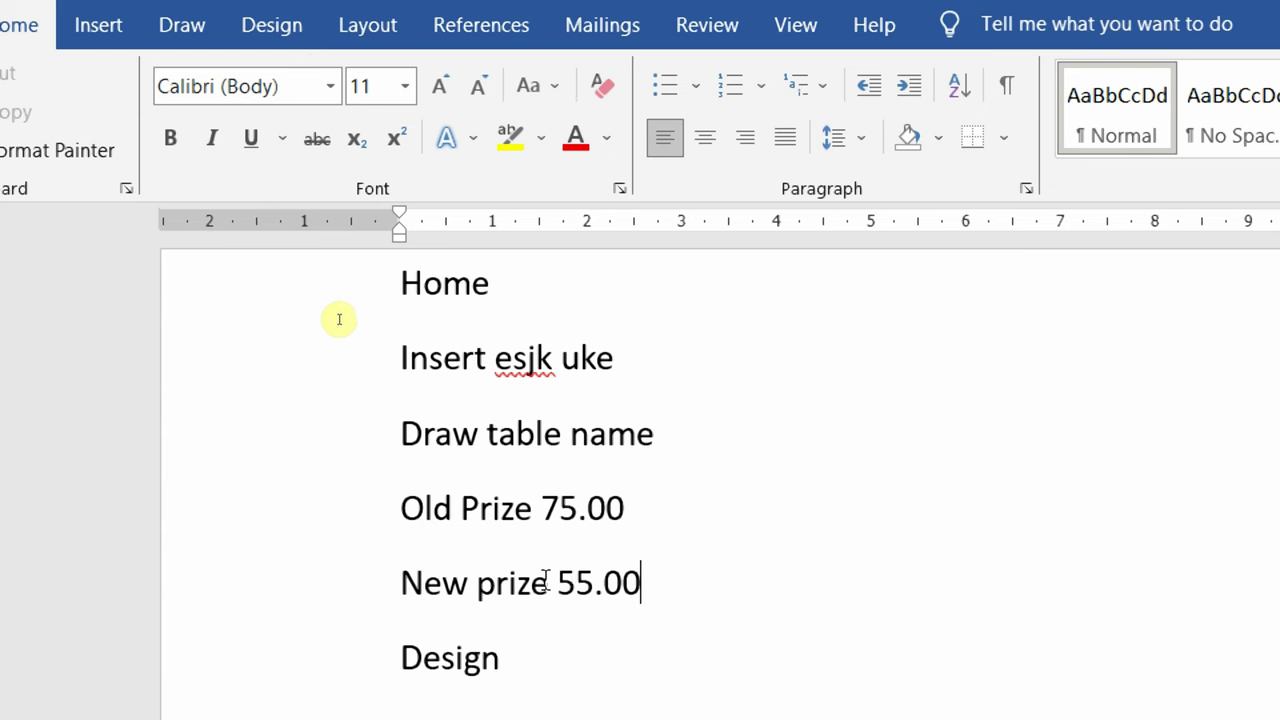
Step: Apply strikethrough to the whole Old Prize 75.00 line
{"action": "left_click", "coordinate": [343, 518]}
{"action": "right_click", "coordinate": [339, 527]}
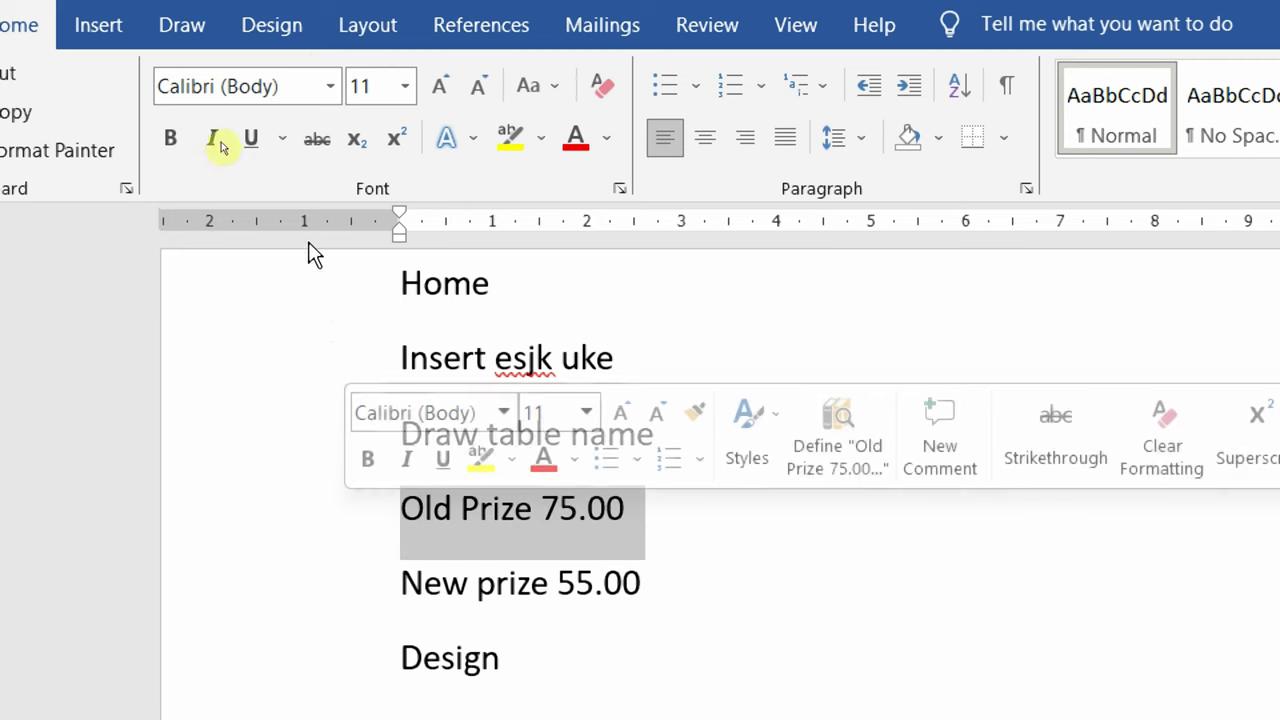
{"action": "left_click", "coordinate": [307, 143]}
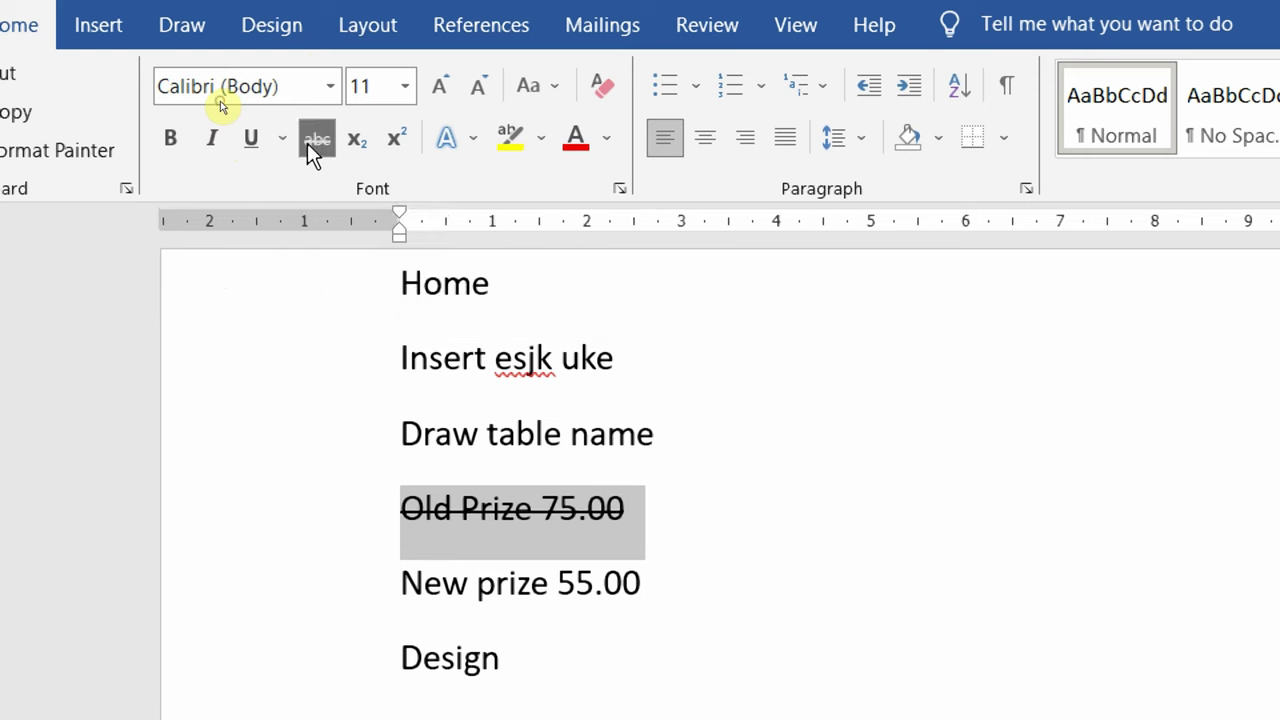
{"action": "left_click", "coordinate": [754, 534]}
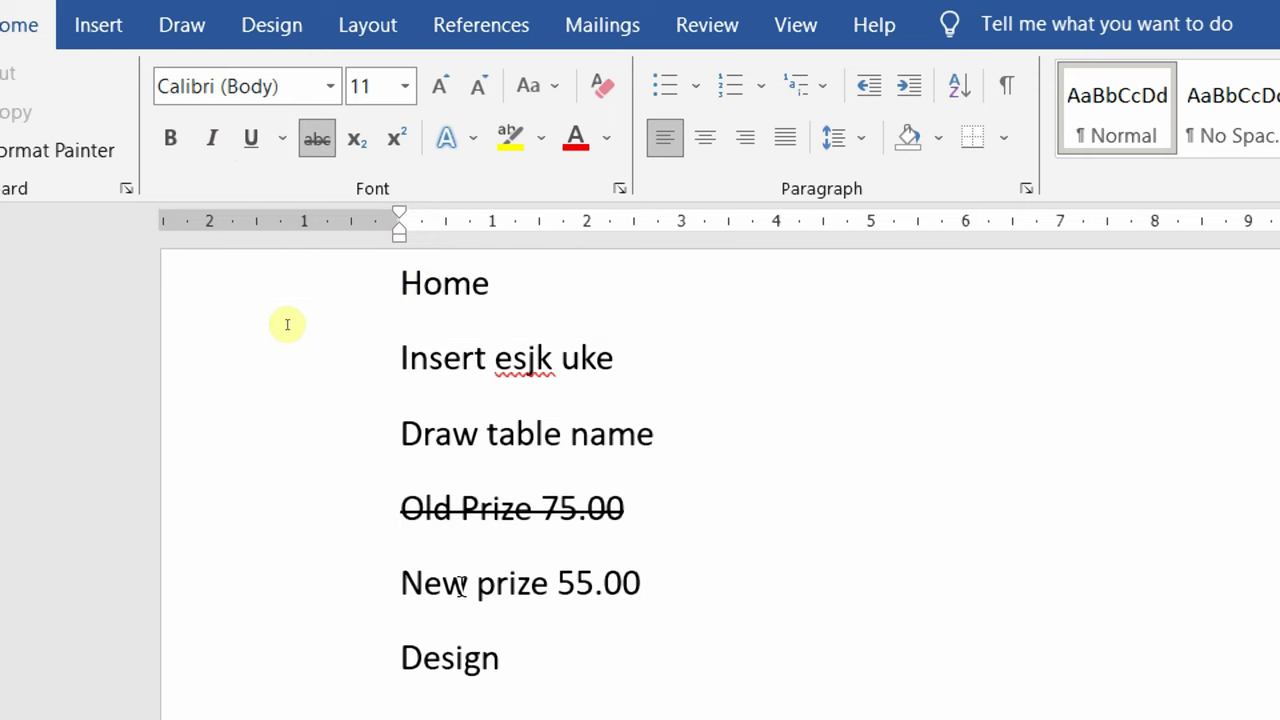
{"action": "left_click", "coordinate": [392, 516]}
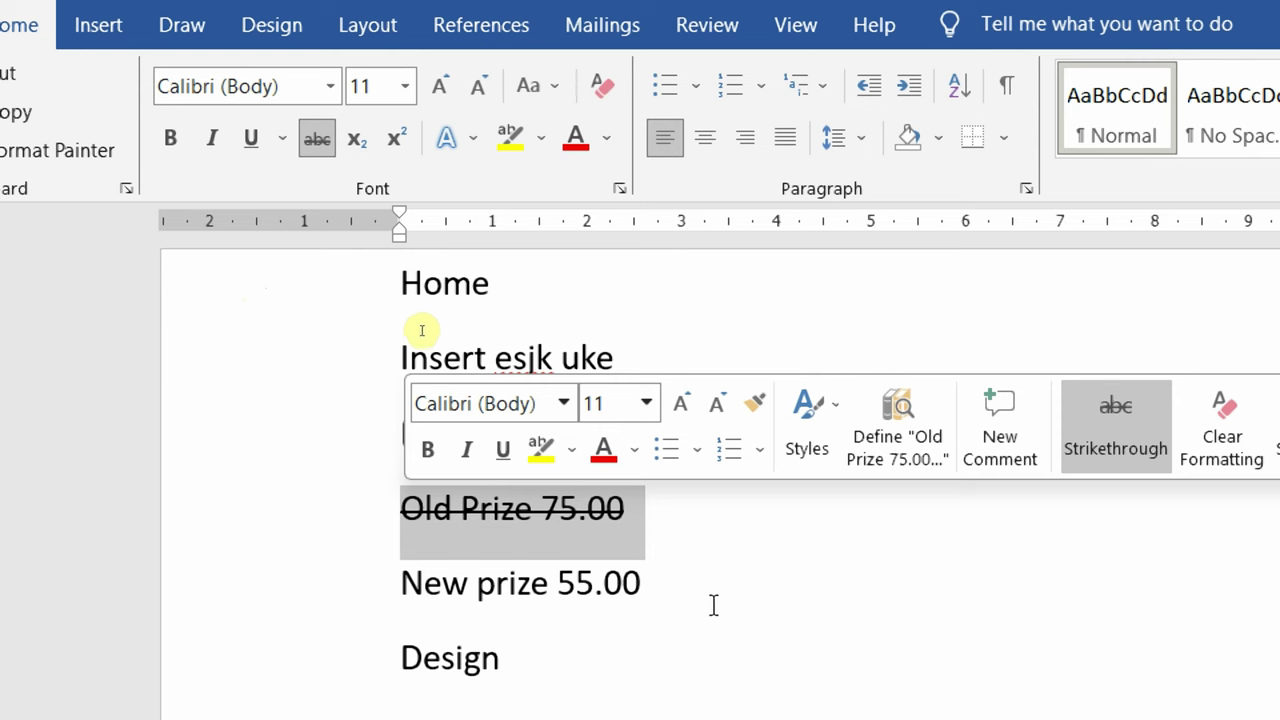
{"action": "left_click", "coordinate": [667, 514]}
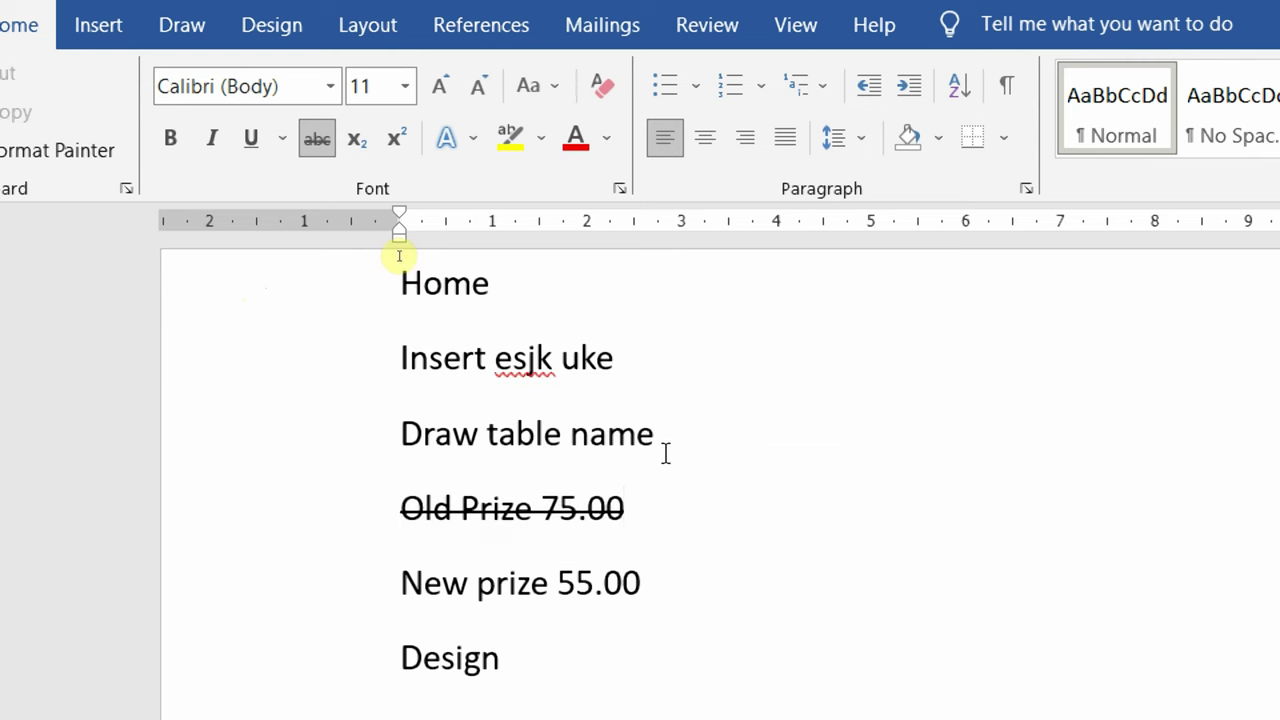
{"action": "left_click", "coordinate": [648, 352]}
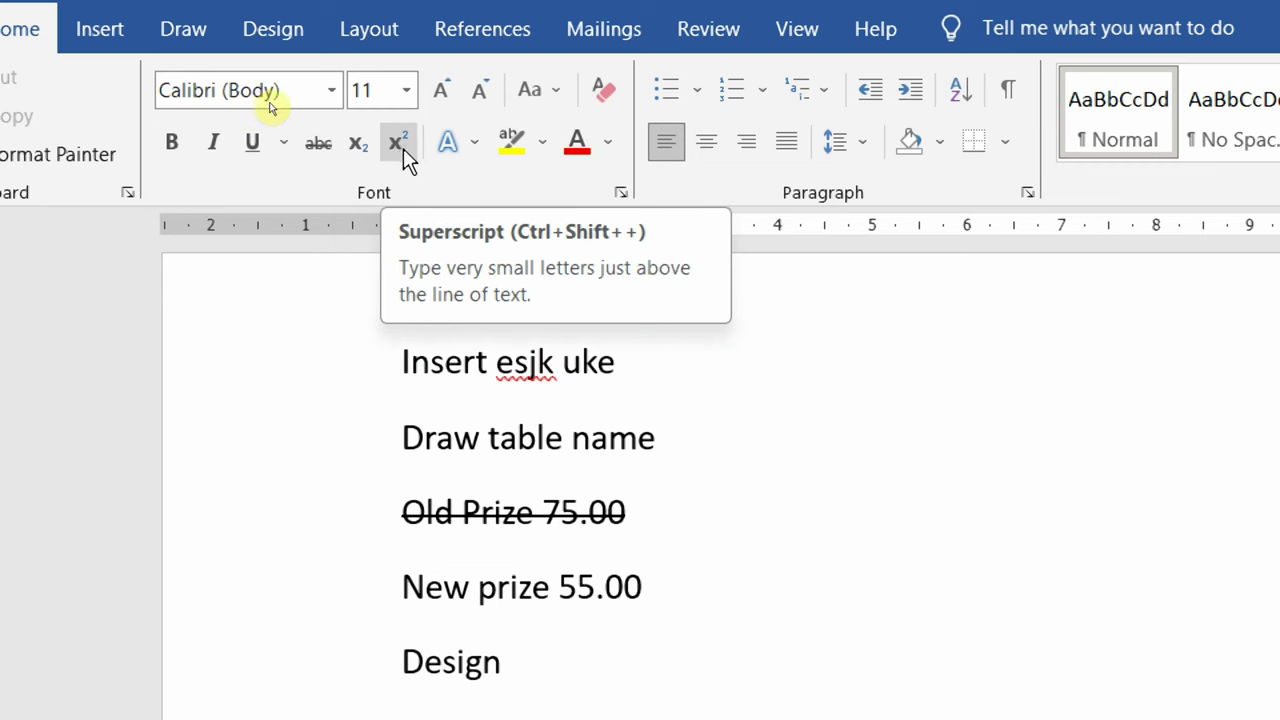
Step: Add a line 'H2O' and then a line 'e=mc2' below Insert esjk uke
{"action": "key", "text": "Return"}
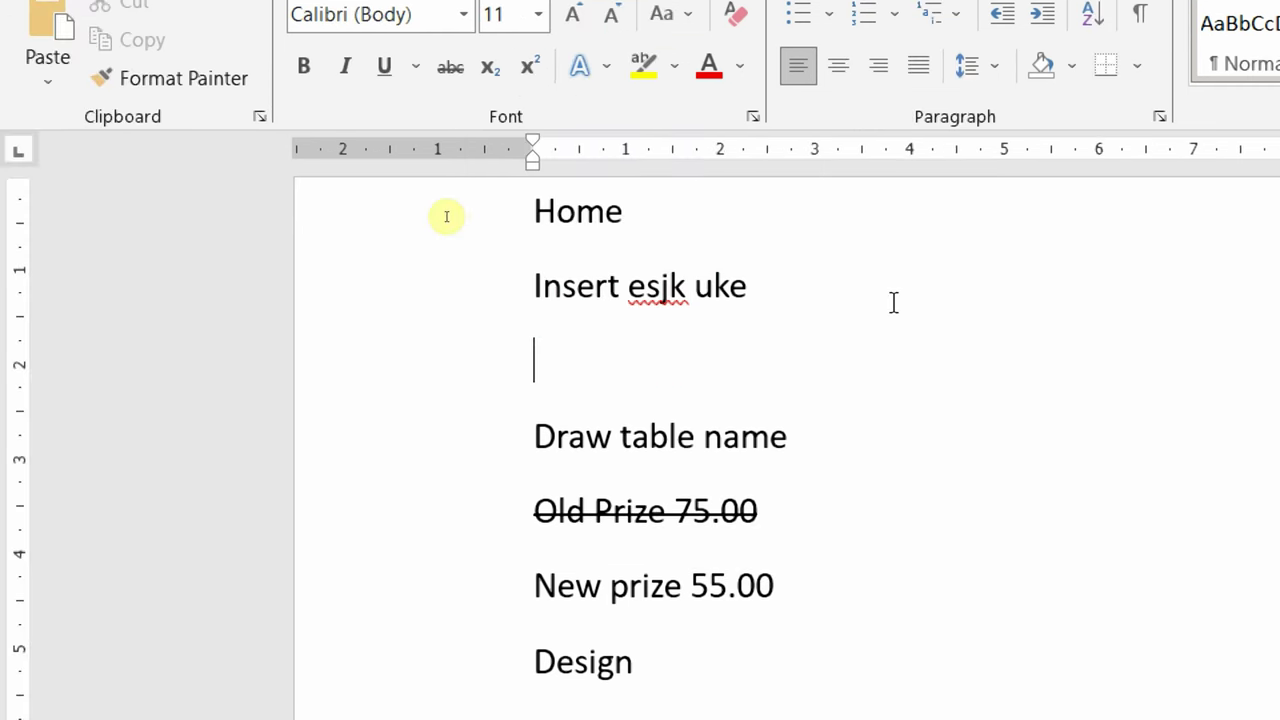
{"action": "type", "text": "H2"}
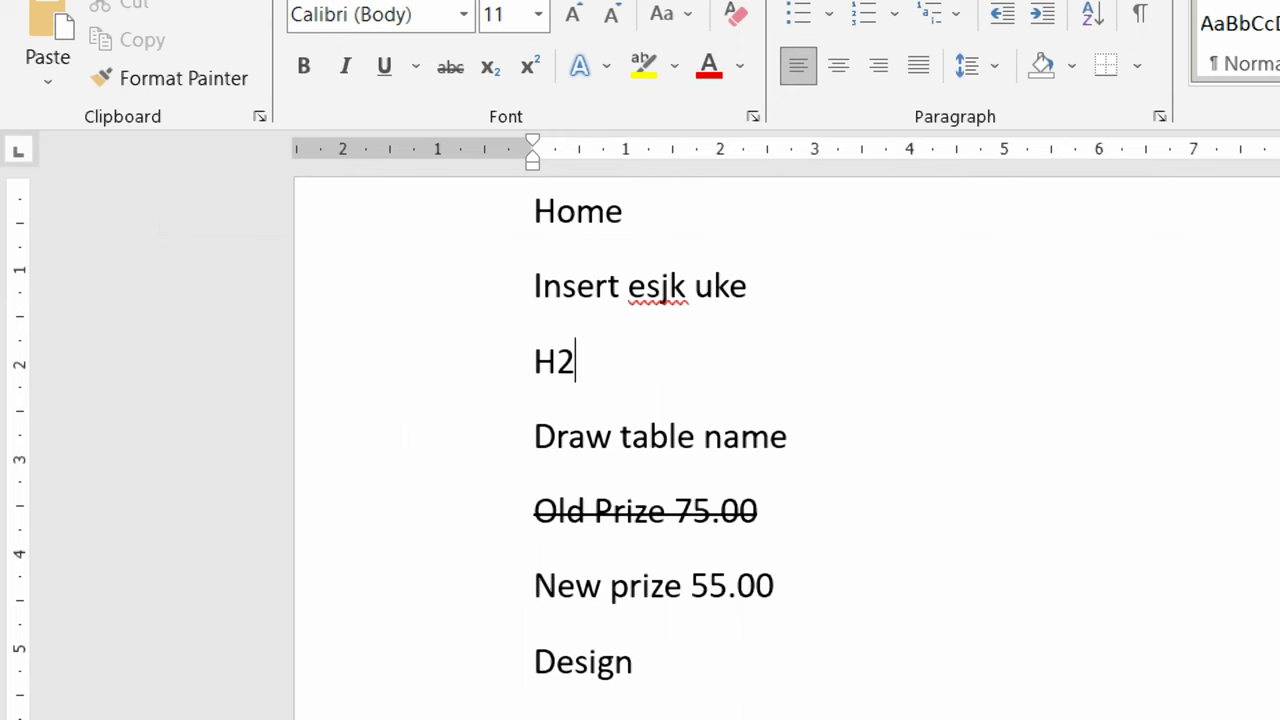
{"action": "type", "text": "O"}
{"action": "key", "text": "Return"}
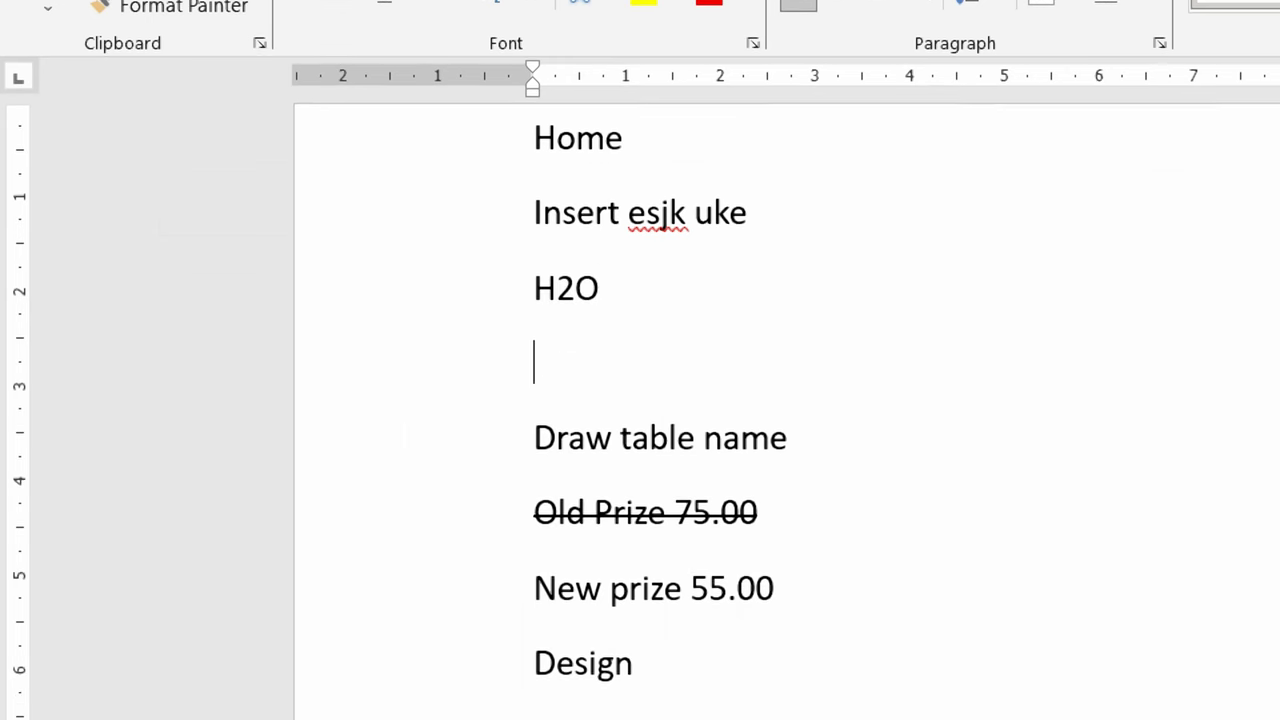
{"action": "type", "text": "e"}
{"action": "type", "text": "=mc"}
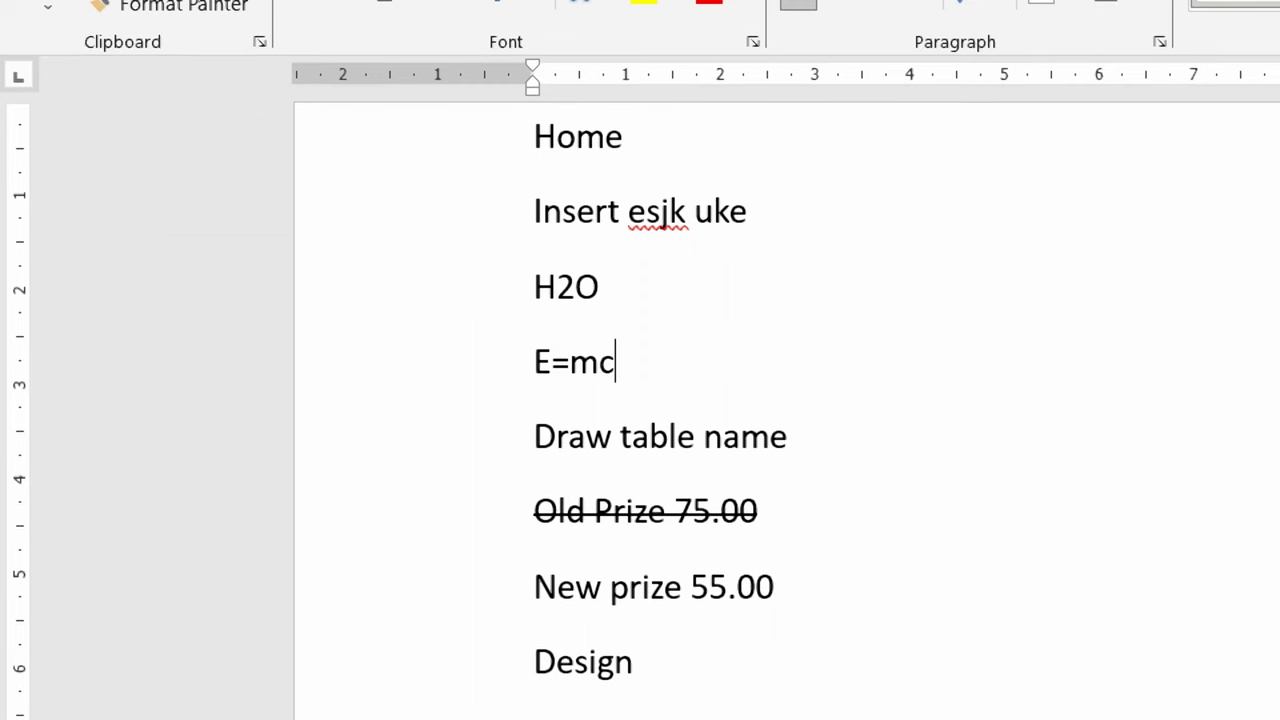
{"action": "type", "text": "2"}
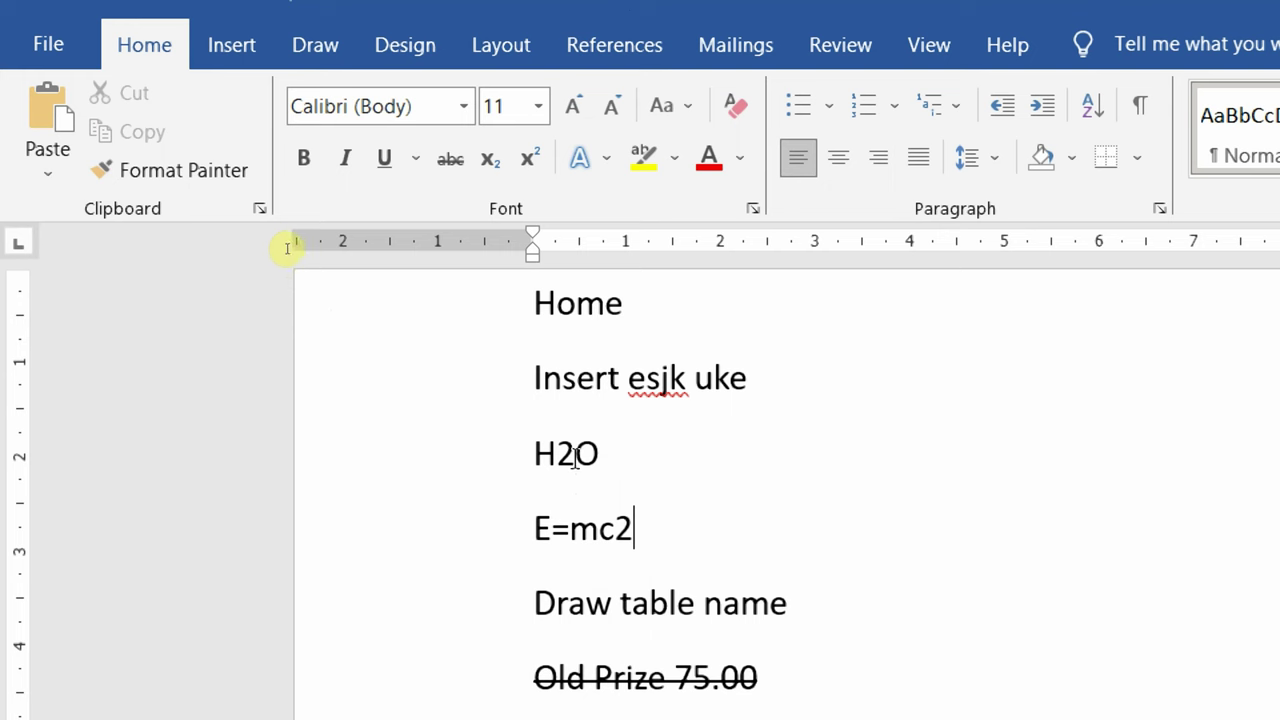
Step: Make the 2 in H2O a subscript
{"action": "left_click_drag", "start_coordinate": [576, 455], "coordinate": [558, 458]}
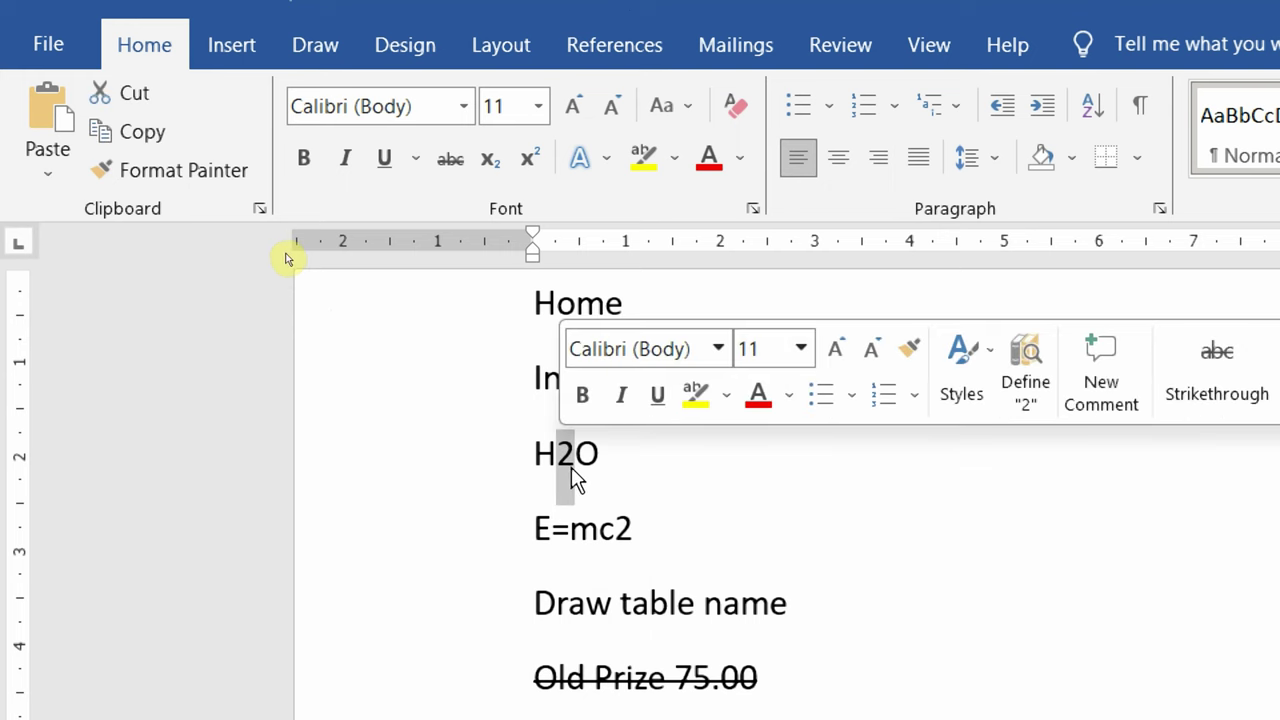
{"action": "left_click_drag", "start_coordinate": [622, 527], "coordinate": [637, 529]}
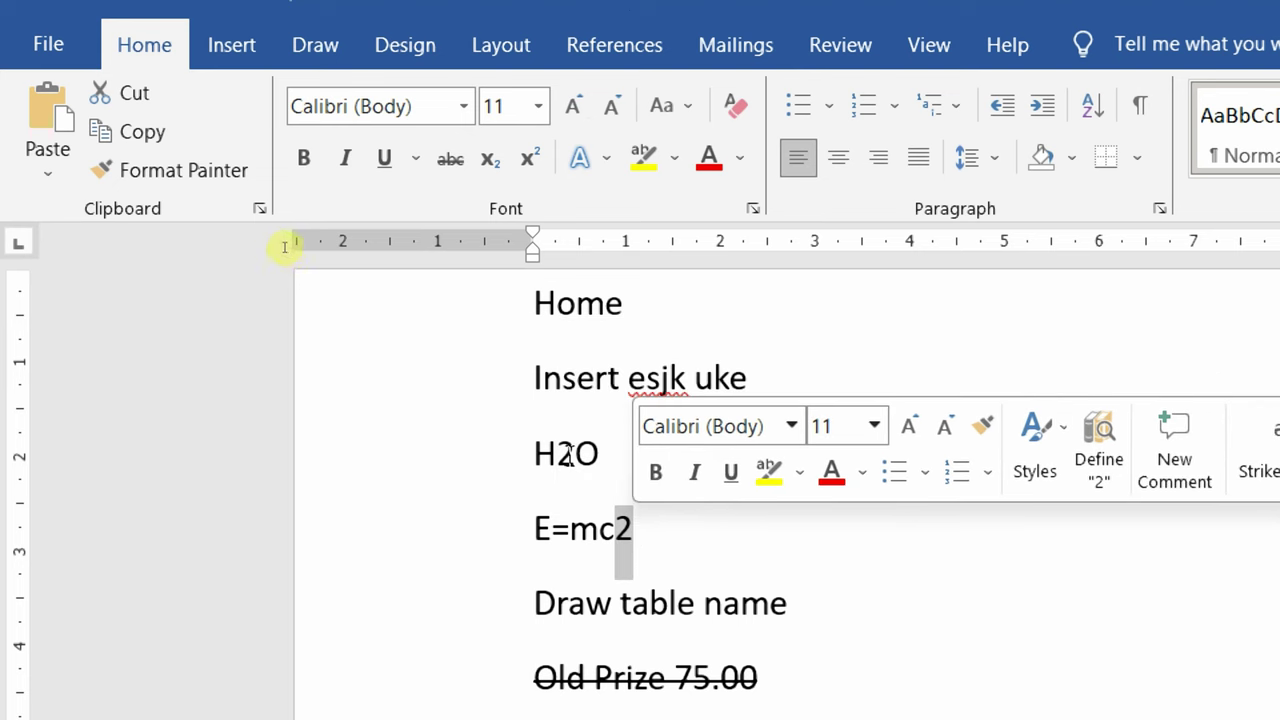
{"action": "left_click_drag", "start_coordinate": [557, 453], "coordinate": [576, 455]}
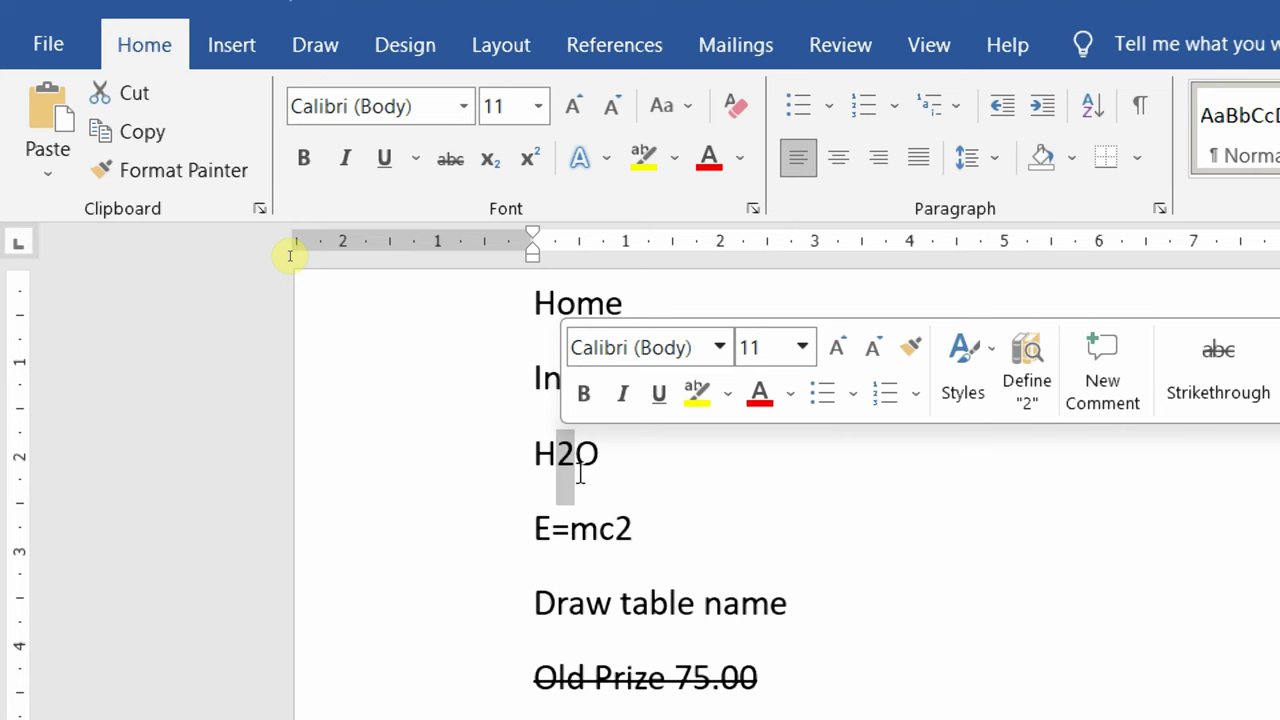
{"action": "left_click", "coordinate": [495, 161]}
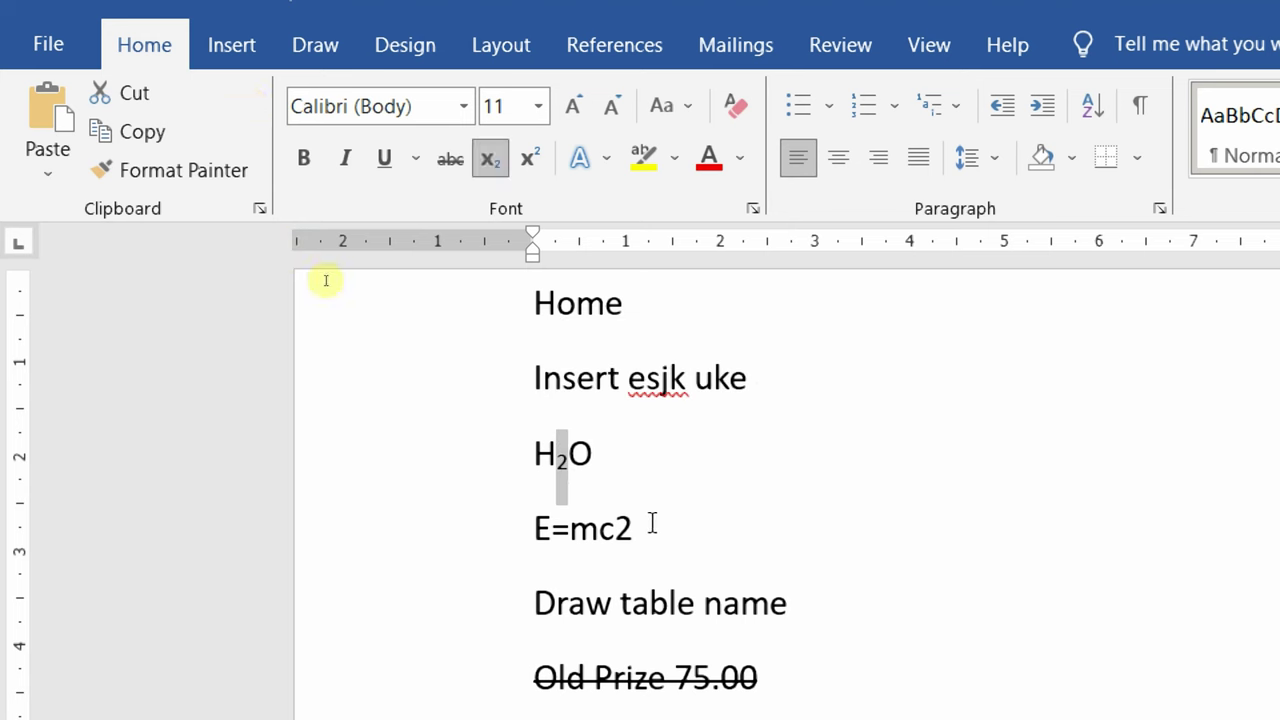
Step: Make the 2 in E=mc2 a superscript
{"action": "left_click_drag", "start_coordinate": [617, 527], "coordinate": [632, 535]}
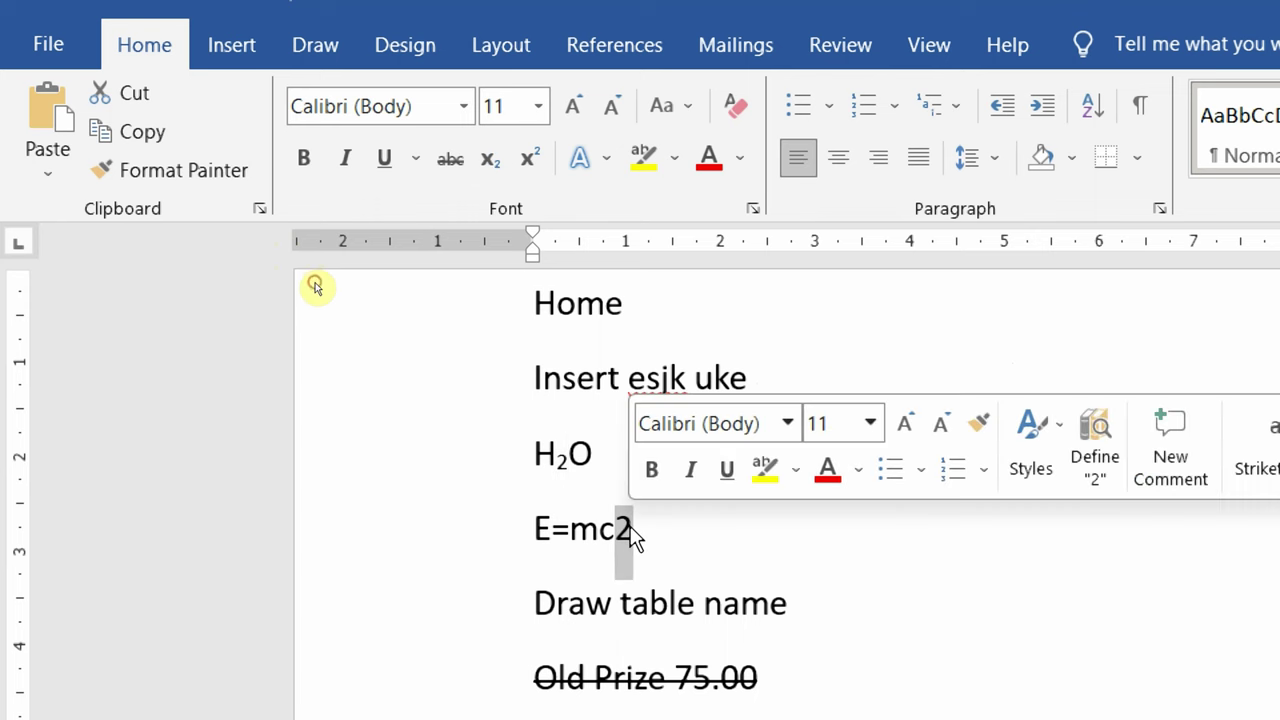
{"action": "left_click", "coordinate": [529, 160]}
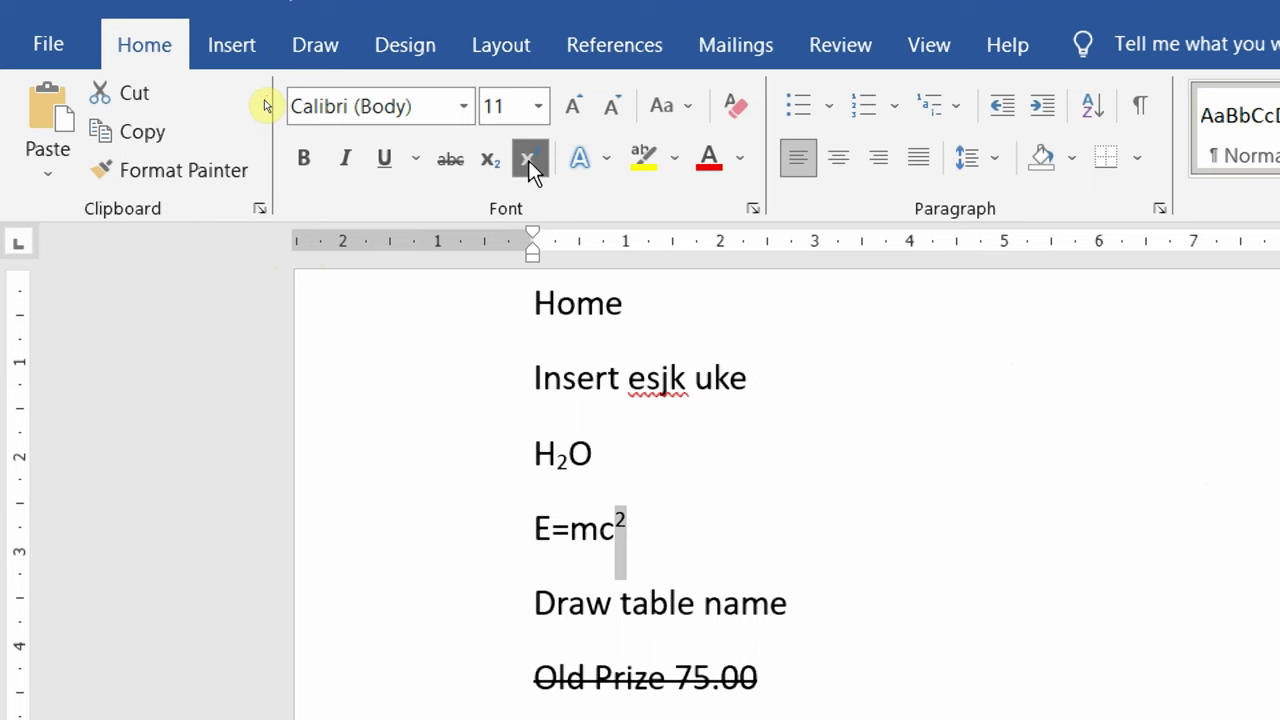
{"action": "left_click", "coordinate": [670, 578]}
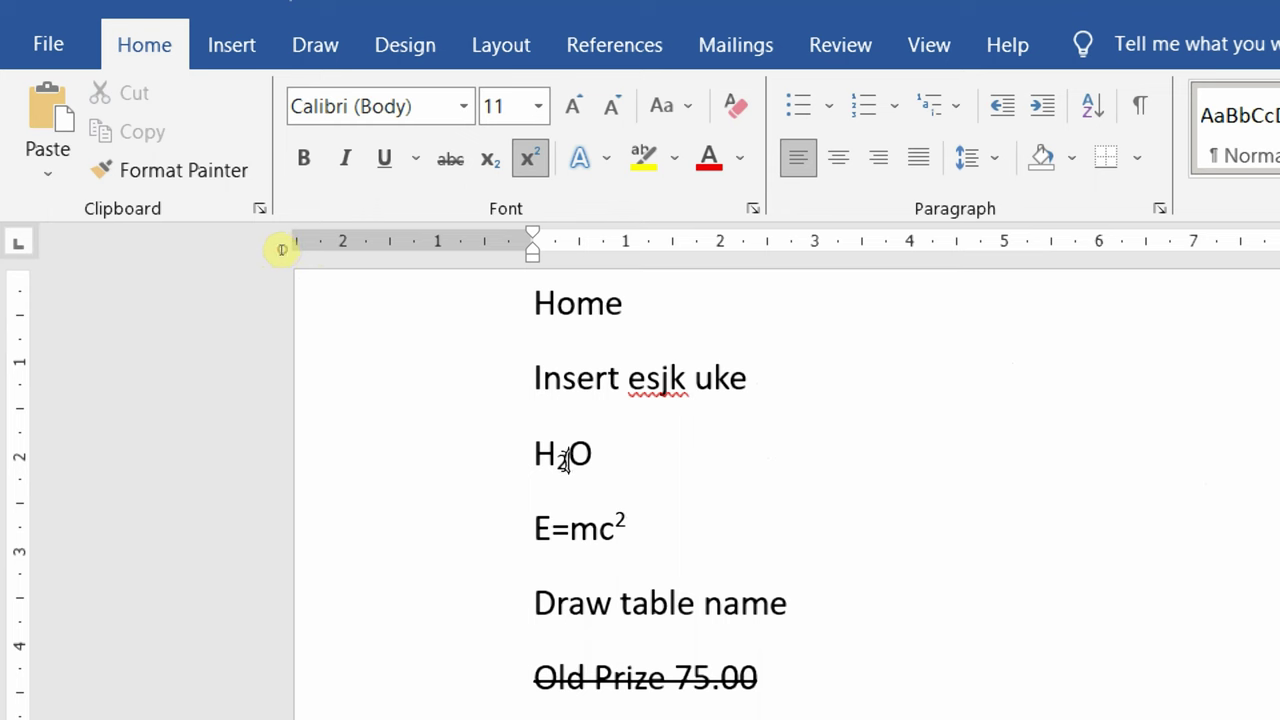
{"action": "left_click_drag", "start_coordinate": [567, 461], "coordinate": [557, 461]}
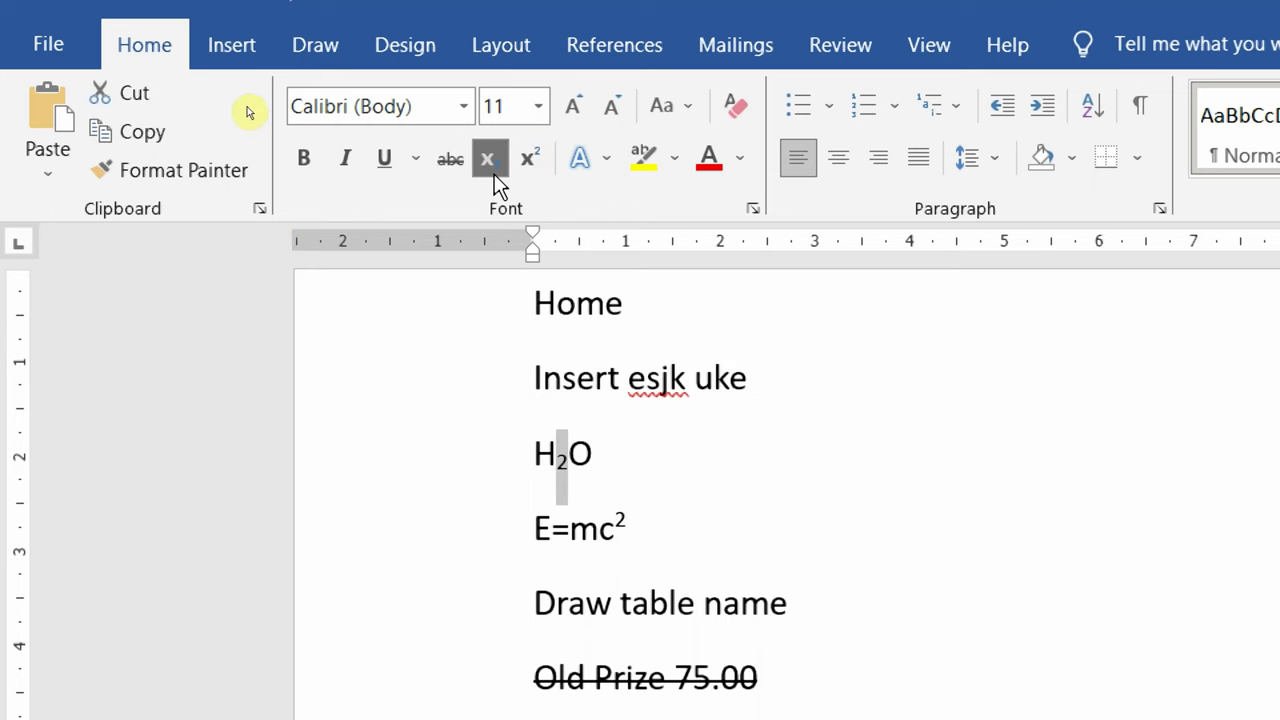